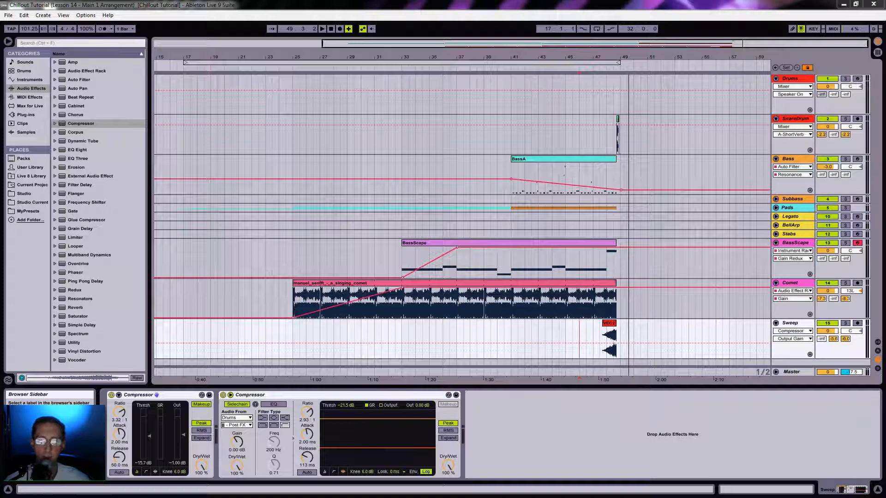
Step: Copy the turquoise Drums clip from Session View onto the arrangement's Drums track, starting at bar 49
{"action": "left_click_drag", "start_coordinate": [672, 54], "coordinate": [667, 54]}
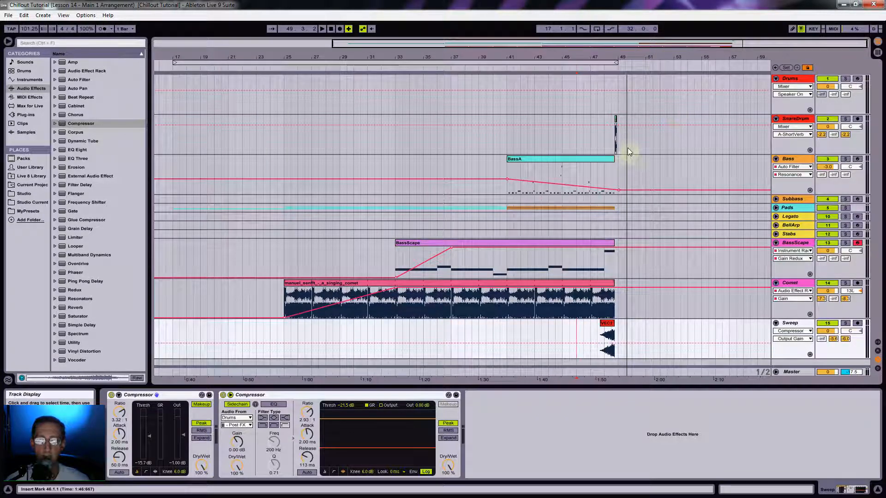
{"action": "key", "text": "Tab"}
{"action": "left_click_drag", "start_coordinate": [173, 72], "coordinate": [619, 94]}
{"action": "key", "text": "Tab"}
{"action": "left_click_drag", "start_coordinate": [664, 54], "coordinate": [564, 88]}
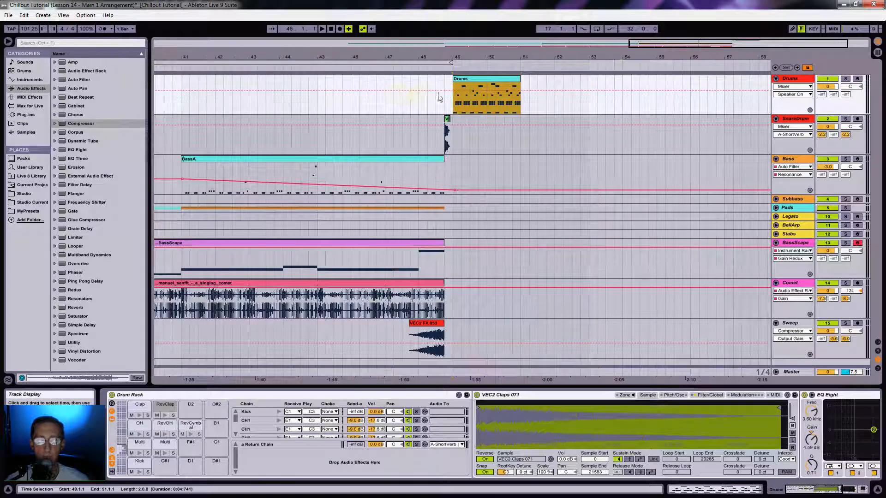
Step: Double the Drums clip's loop to four bars and place shortened clap notes at 4.4 and 4.4.3
{"action": "double_click", "coordinate": [466, 80]}
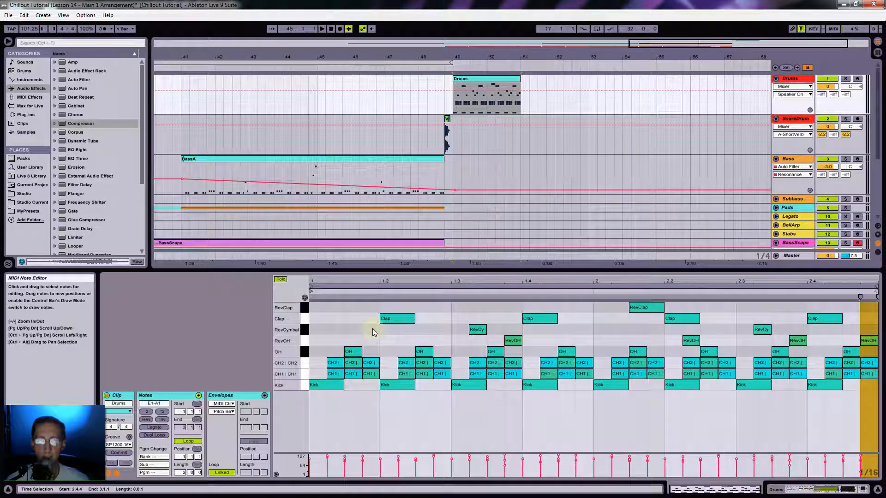
{"action": "left_click", "coordinate": [153, 436]}
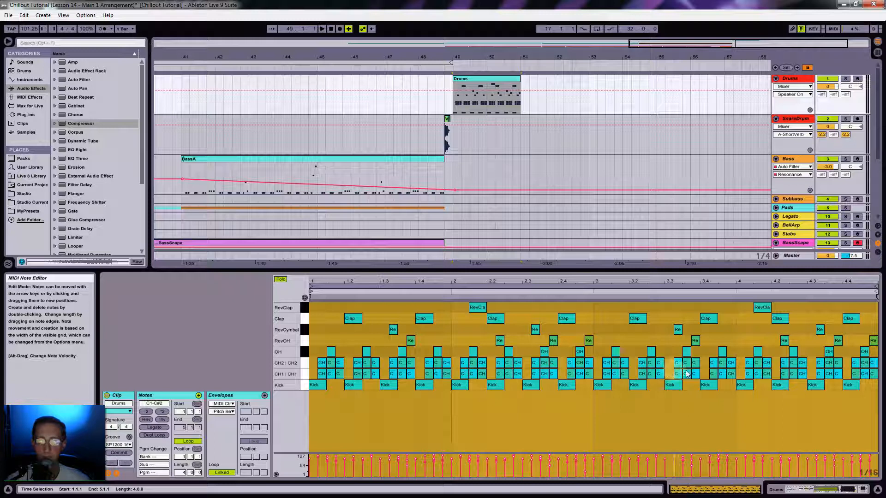
{"action": "double_click", "coordinate": [851, 319]}
{"action": "double_click", "coordinate": [867, 320]}
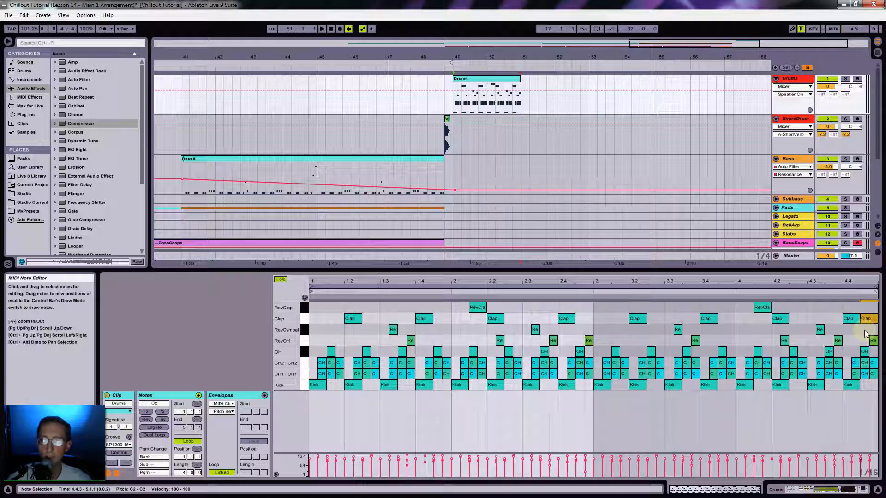
Step: Extend the Drums clip in the arrangement to bar 57
{"action": "left_click", "coordinate": [492, 81]}
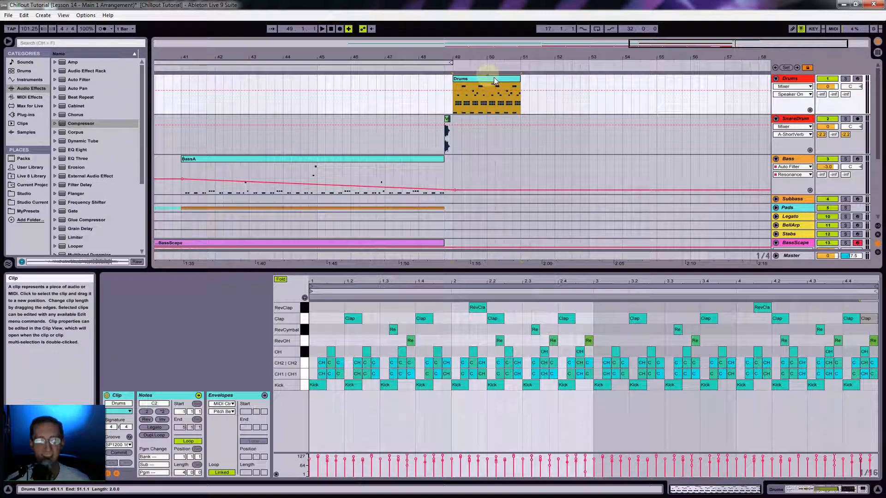
{"action": "left_click_drag", "start_coordinate": [521, 82], "coordinate": [723, 86]}
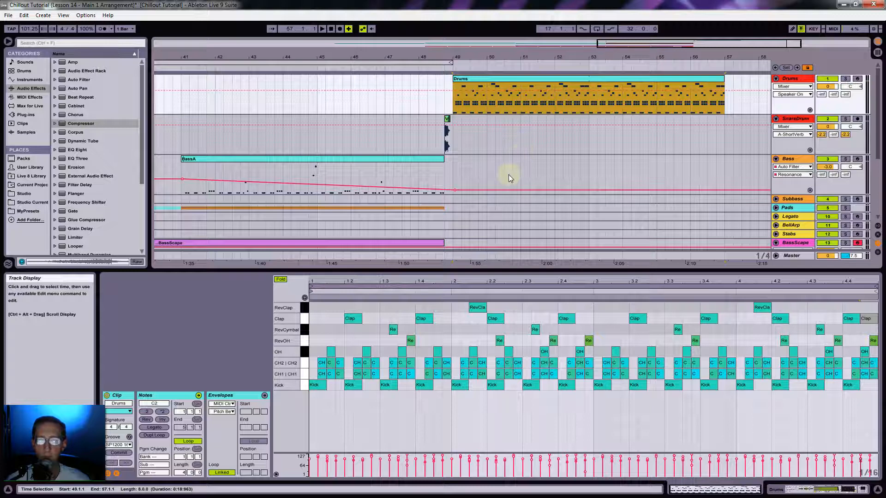
Step: Copy the BassA clip from Session View onto the arrangement's Bass track at bar 49
{"action": "key", "text": "Tab"}
{"action": "key", "text": "Tab"}
{"action": "left_click_drag", "start_coordinate": [240, 68], "coordinate": [453, 176]}
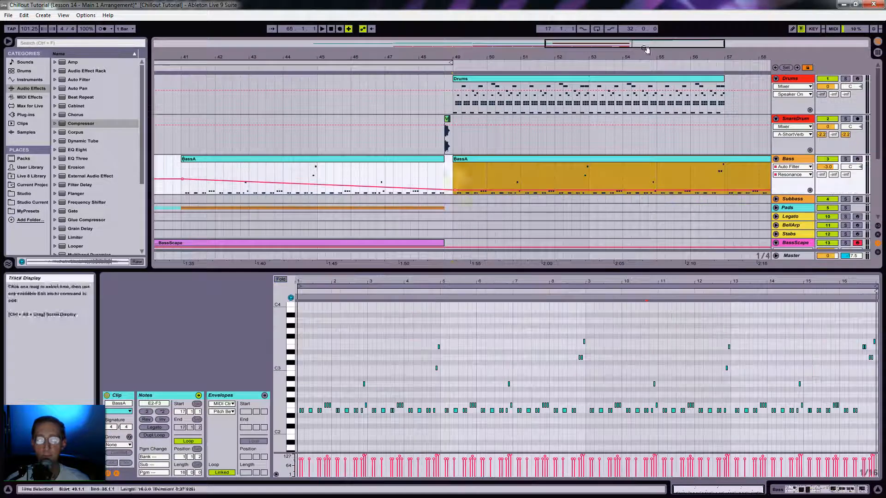
Step: Extend the Drums clip to bar 65 so it ends together with the new BassA clip
{"action": "left_click_drag", "start_coordinate": [633, 49], "coordinate": [629, 54]}
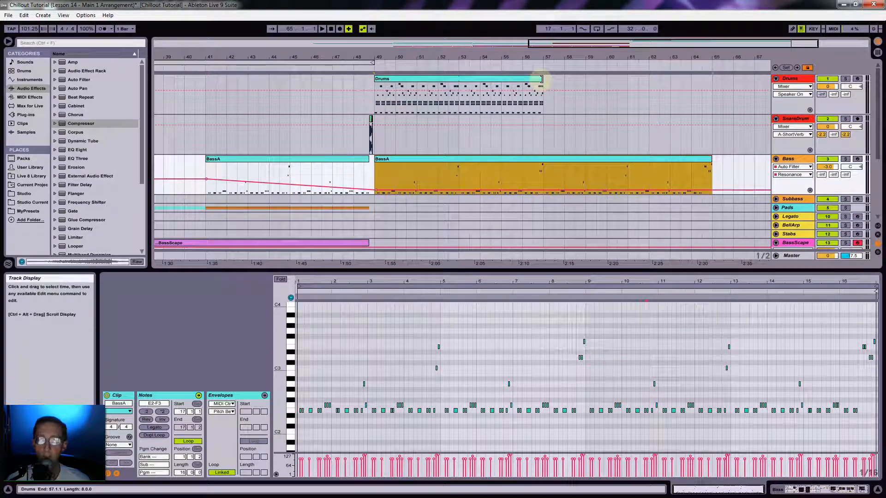
{"action": "left_click_drag", "start_coordinate": [543, 86], "coordinate": [713, 95]}
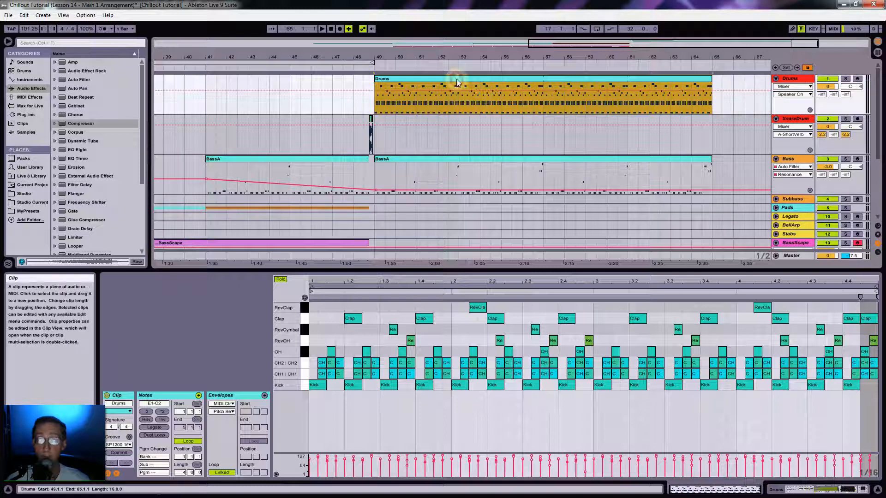
{"action": "left_click", "coordinate": [691, 162]}
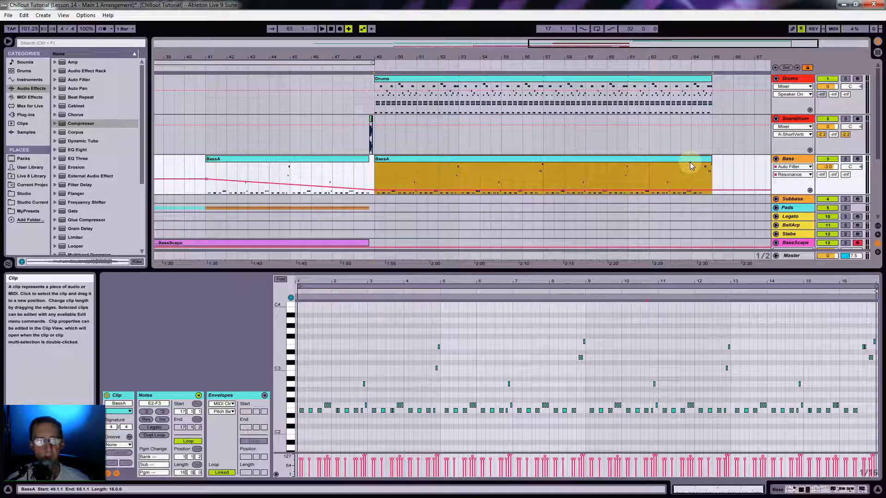
Step: Copy the BPadA clip from the Pads group in Session View to bar 49 of the BazillePad arrangement track and unfold that track
{"action": "key", "text": "Tab"}
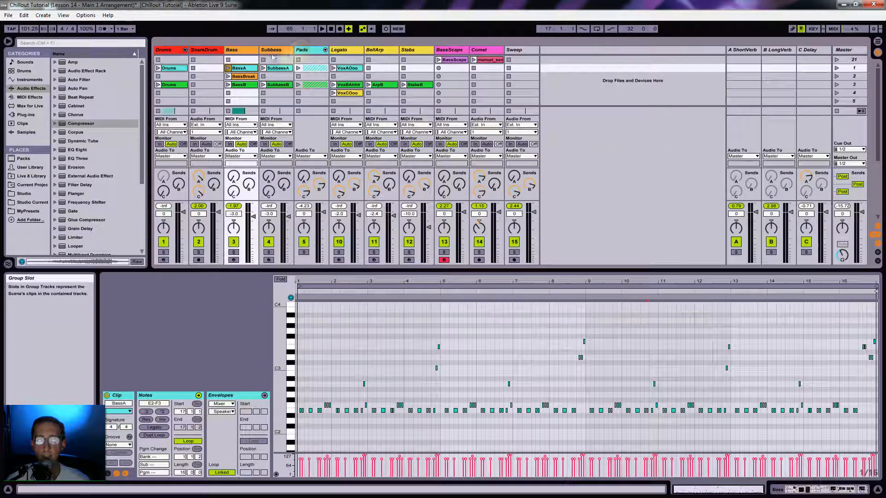
{"action": "left_click", "coordinate": [325, 50]}
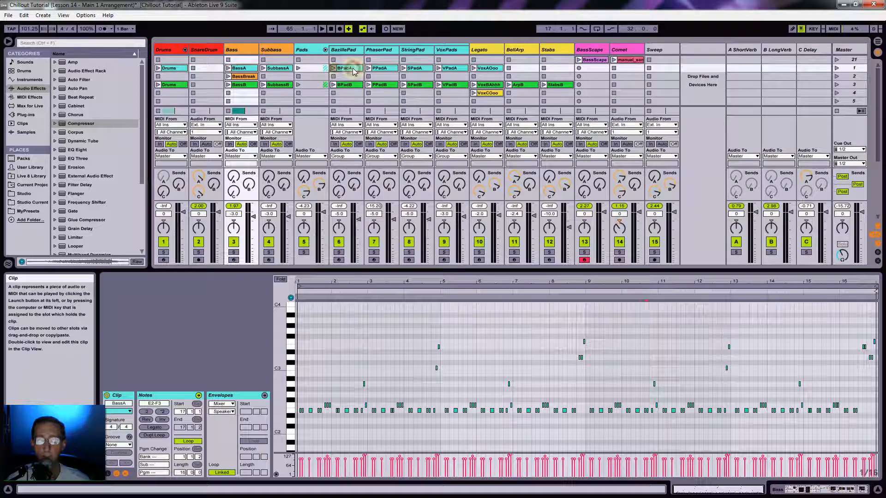
{"action": "left_click", "coordinate": [355, 70]}
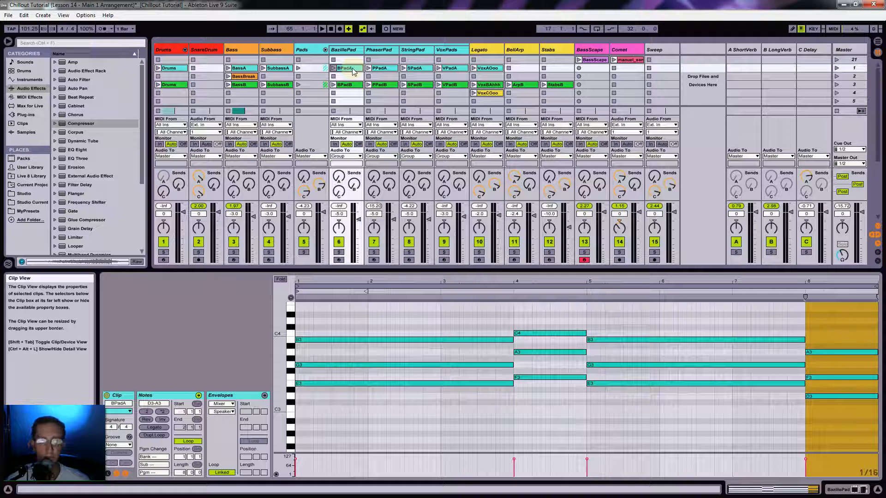
{"action": "key", "text": "Tab"}
{"action": "left_click_drag", "start_coordinate": [468, 130], "coordinate": [375, 236]}
{"action": "scroll", "coordinate": [537, 193], "scroll_direction": "down", "scroll_amount": 2}
{"action": "double_click", "coordinate": [534, 183]}
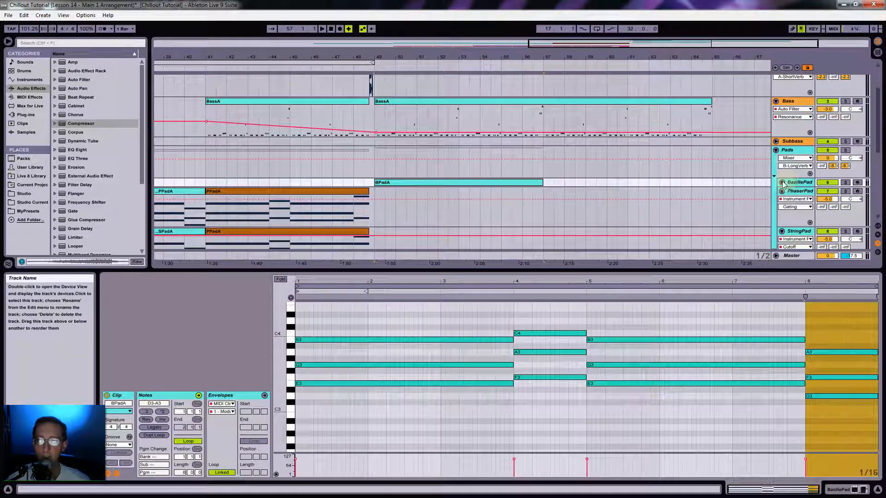
{"action": "left_click", "coordinate": [781, 183]}
{"action": "left_click", "coordinate": [507, 187]}
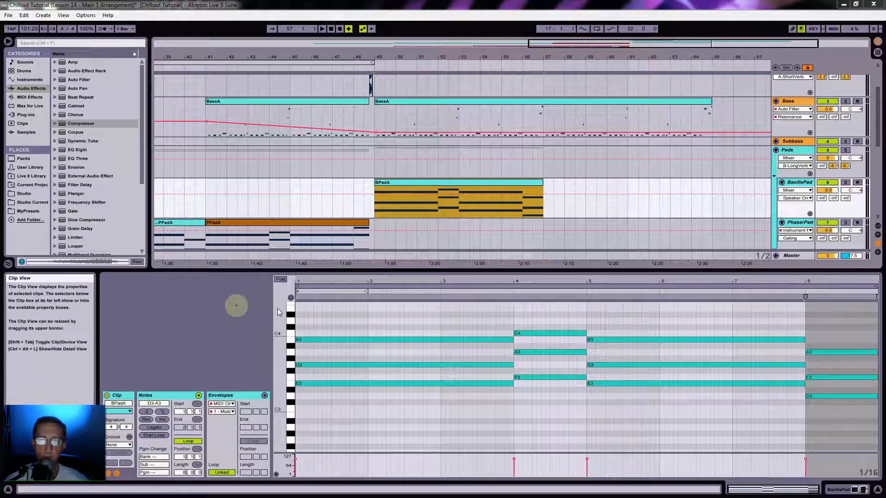
Step: Double the BPadA clip's loop to 16 bars and extend the clip to bar 65
{"action": "left_click", "coordinate": [155, 436]}
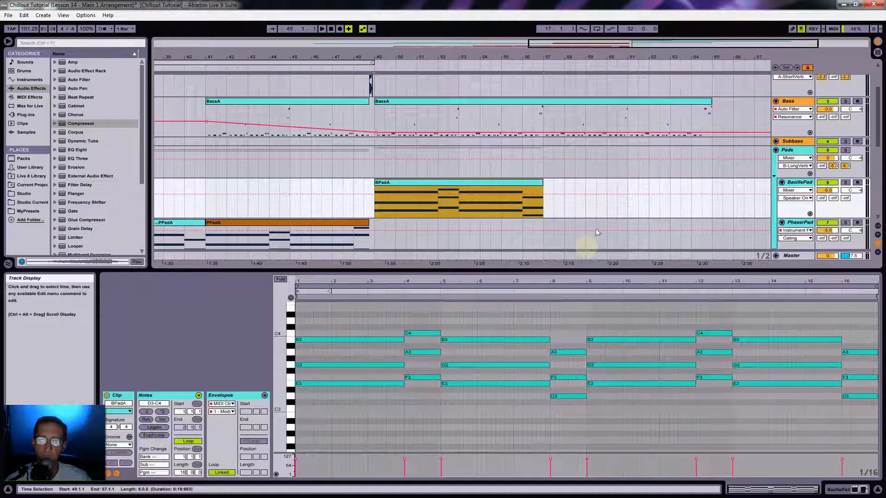
{"action": "left_click_drag", "start_coordinate": [544, 187], "coordinate": [714, 198]}
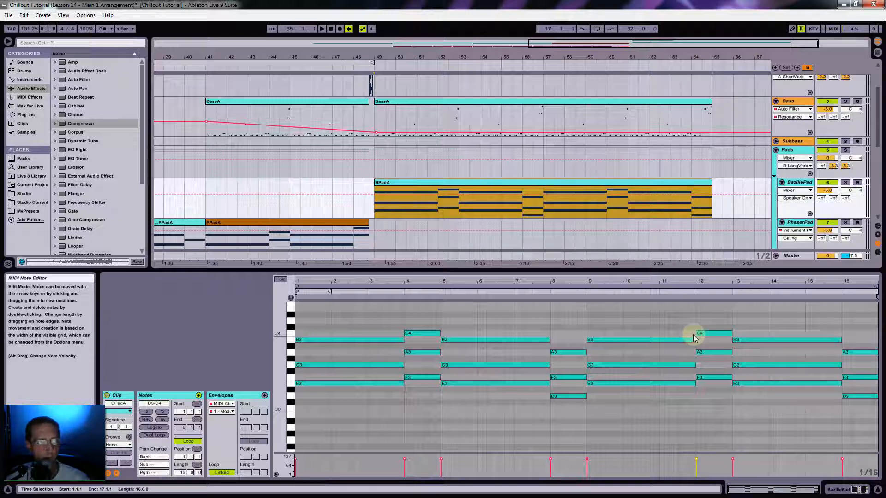
Step: Shorten BPadA's bar 13 chord to end at bar 15, and move the final chord to bar 15 transposed to A3, C4 and E4
{"action": "left_click_drag", "start_coordinate": [626, 325], "coordinate": [637, 390]}
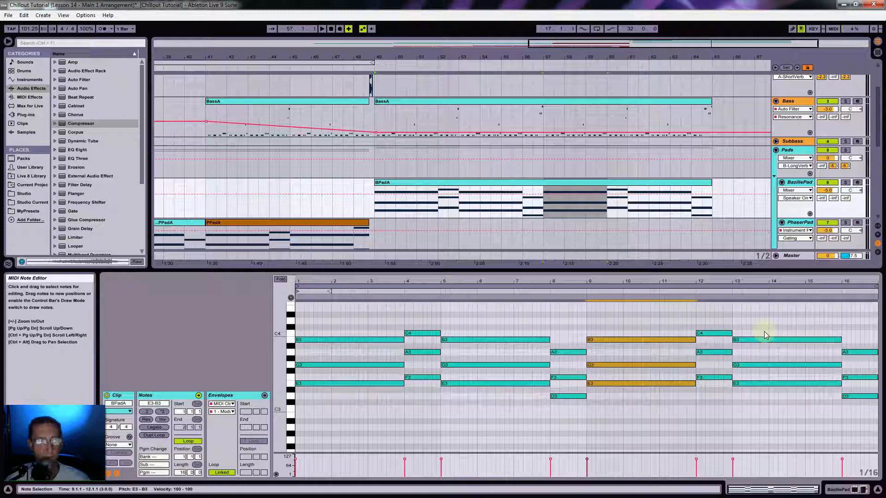
{"action": "left_click_drag", "start_coordinate": [767, 323], "coordinate": [804, 388]}
{"action": "left_click_drag", "start_coordinate": [841, 329], "coordinate": [860, 394]}
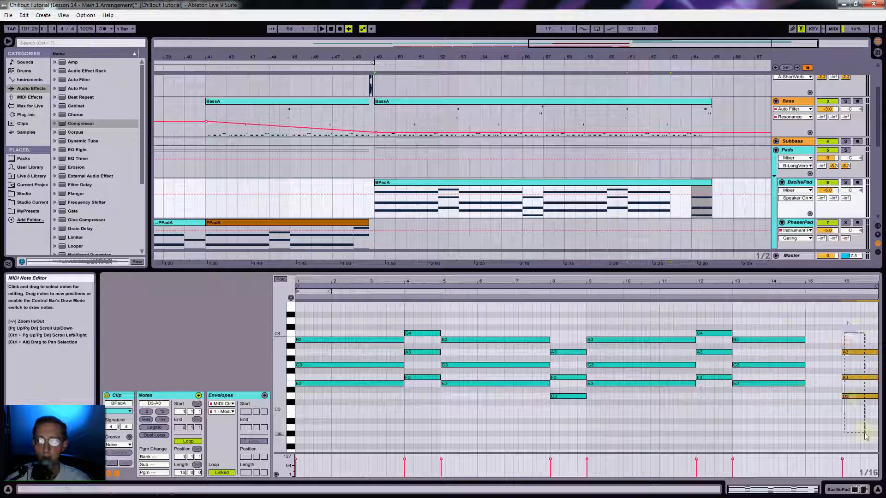
{"action": "left_click_drag", "start_coordinate": [845, 277], "coordinate": [730, 352]}
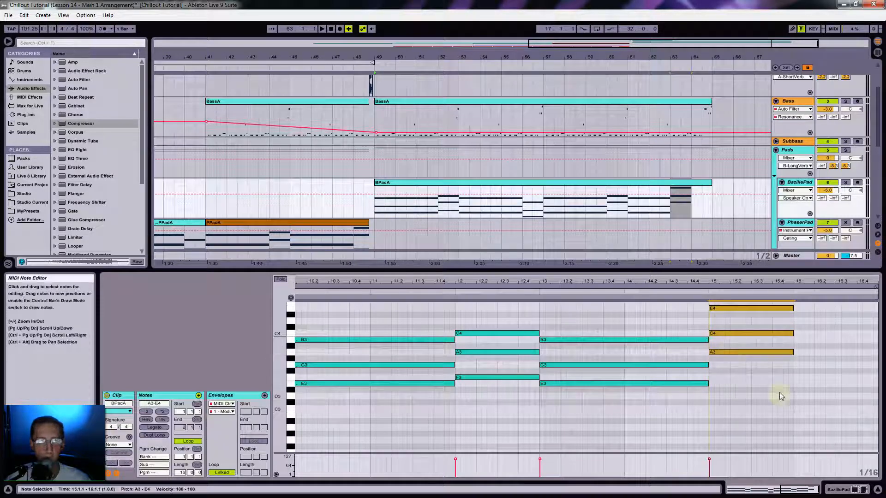
Step: Duplicate the A3–C4–E4 chord to bar 16 and change the top note of the bar 15 chord to F4
{"action": "scroll", "coordinate": [780, 392], "scroll_direction": "up", "scroll_amount": 3}
{"action": "scroll", "coordinate": [779, 392], "scroll_direction": "up", "scroll_amount": 2}
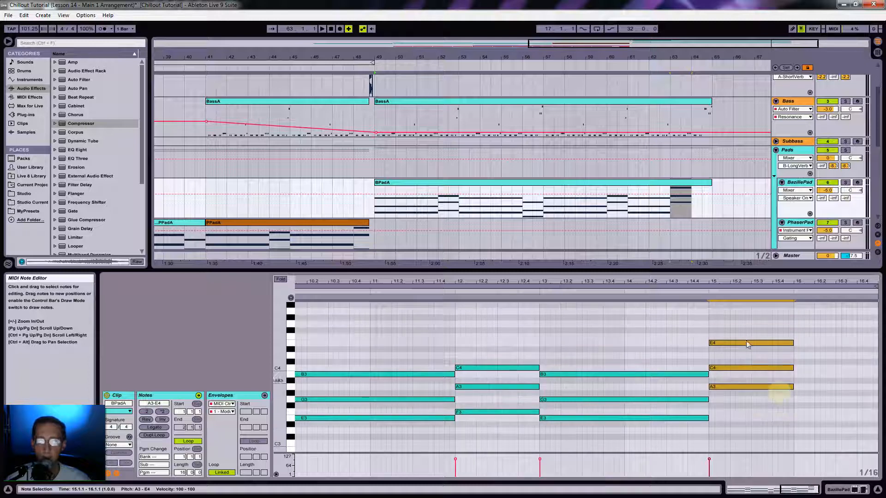
{"action": "key", "text": "ctrl+d"}
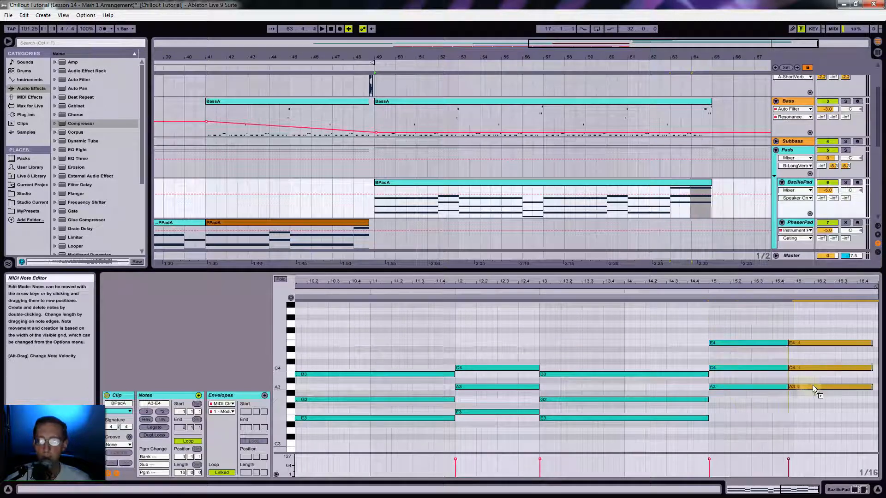
{"action": "left_click_drag", "start_coordinate": [726, 343], "coordinate": [732, 337]}
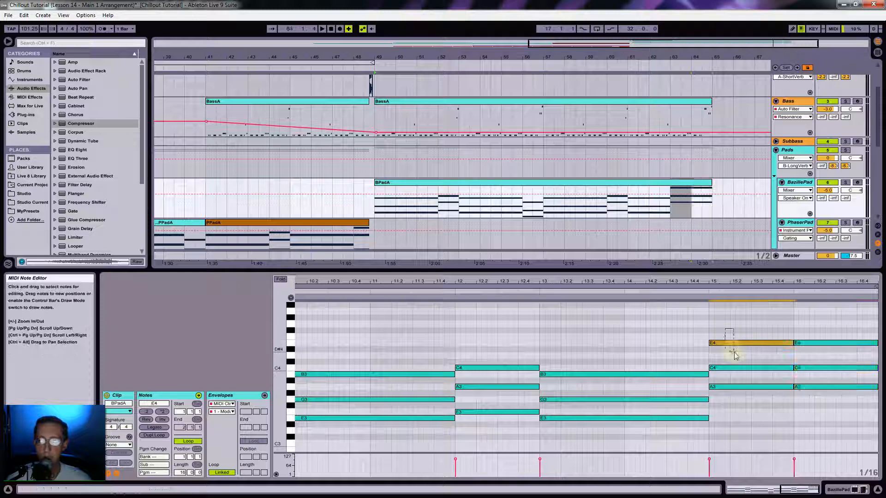
{"action": "key", "text": "shift+Down"}
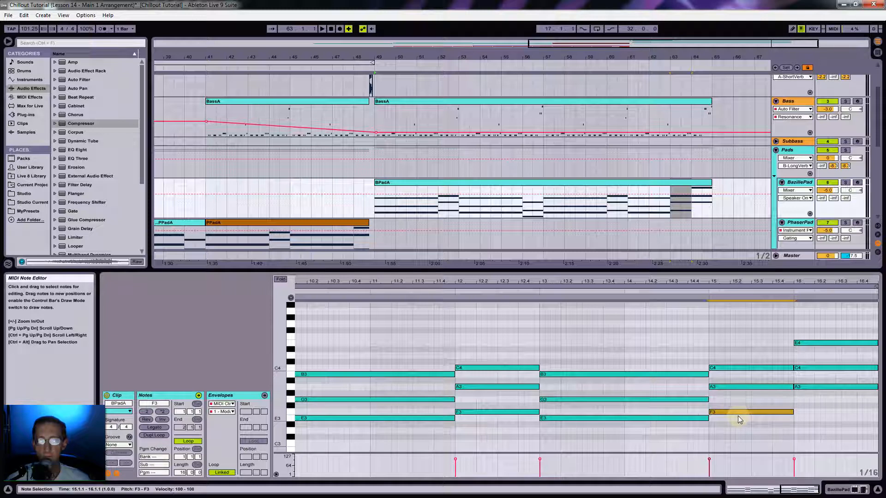
{"action": "key", "text": "shift+Up"}
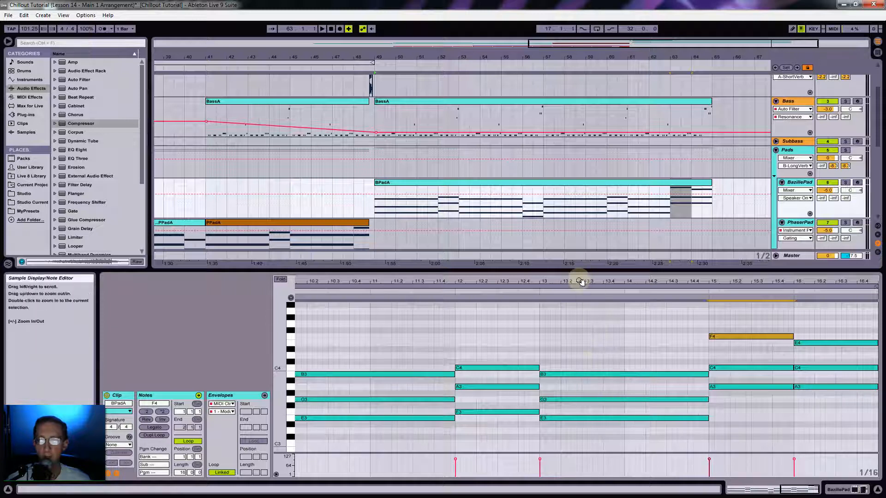
Step: Save the Live set with the edited BPadA chords
{"action": "left_click_drag", "start_coordinate": [578, 282], "coordinate": [578, 277]}
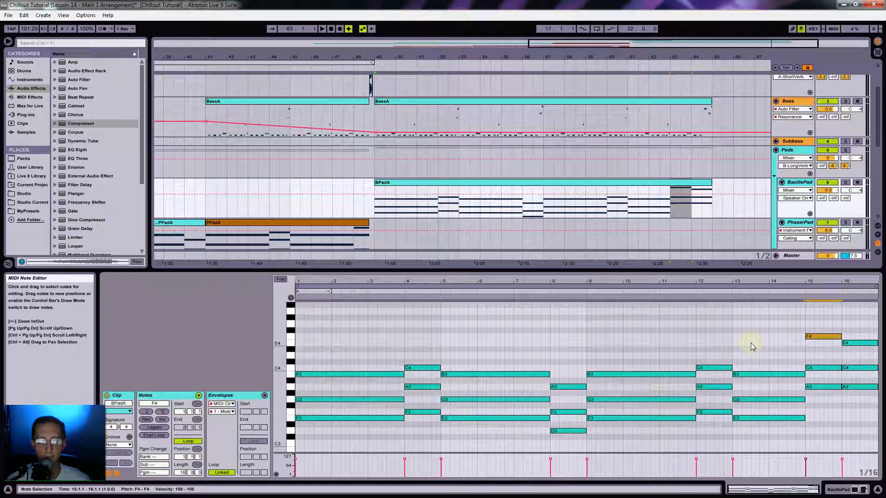
{"action": "left_click_drag", "start_coordinate": [573, 56], "coordinate": [571, 51]}
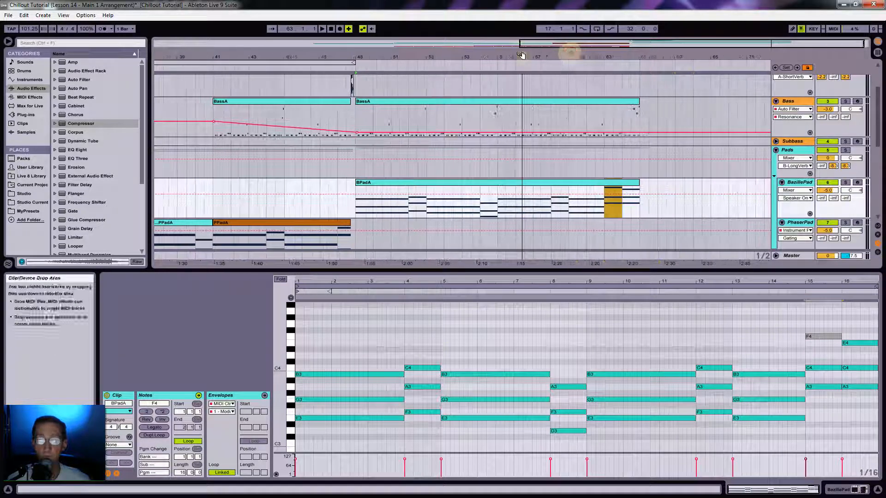
{"action": "key", "text": "ctrl+s"}
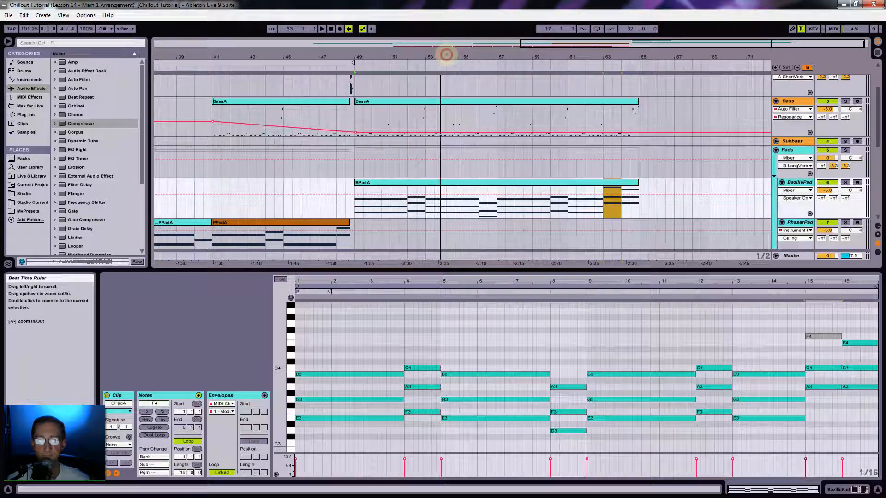
Step: Move the BPadA clip to bar 57, split it at bar 65, and copy its second half to bar 49
{"action": "left_click_drag", "start_coordinate": [447, 54], "coordinate": [441, 54]}
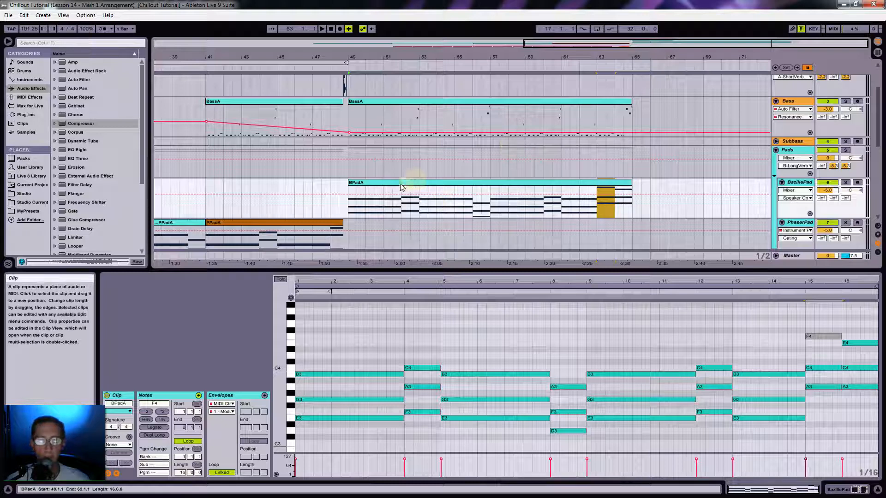
{"action": "left_click_drag", "start_coordinate": [383, 185], "coordinate": [526, 185]}
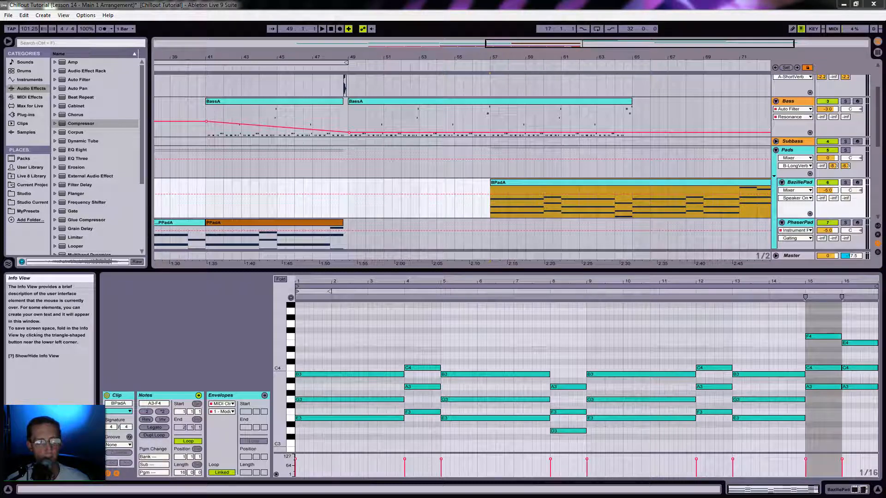
{"action": "left_click", "coordinate": [633, 211]}
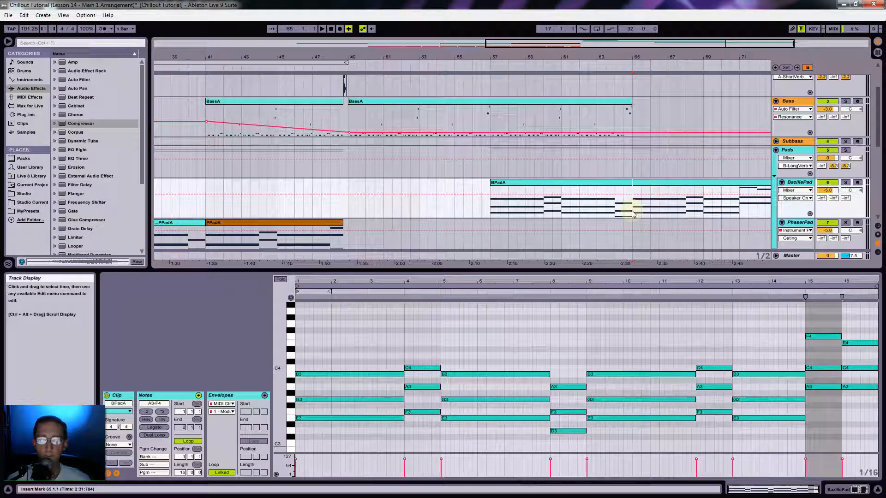
{"action": "key", "text": "ctrl+e"}
{"action": "left_click_drag", "start_coordinate": [707, 184], "coordinate": [421, 197]}
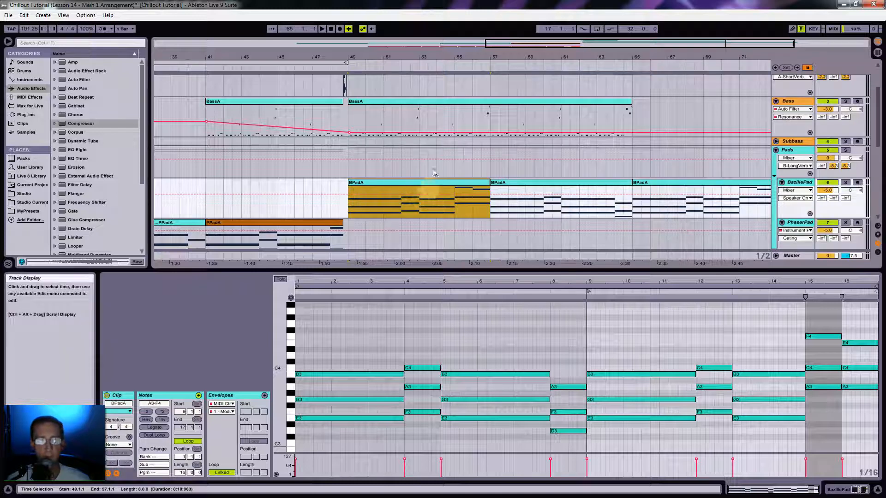
{"action": "left_click", "coordinate": [419, 183]}
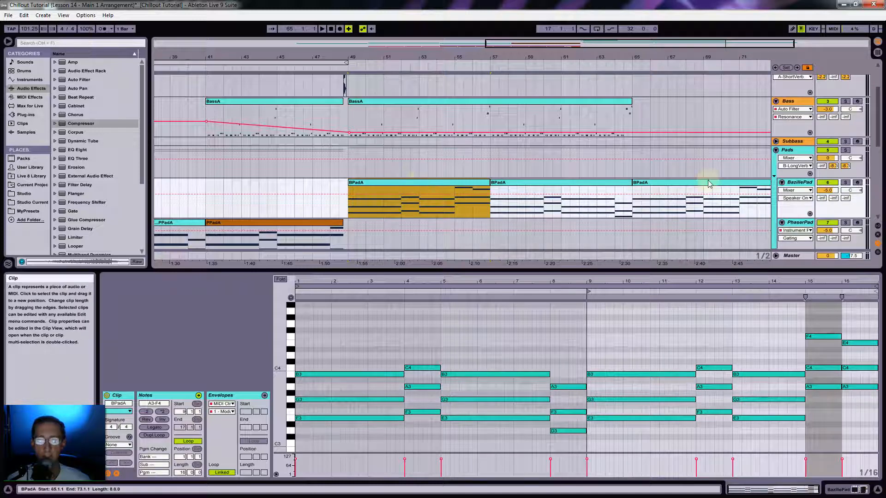
Step: Extend the BassA clip that starts at bar 49 to bar 73
{"action": "left_click_drag", "start_coordinate": [618, 56], "coordinate": [618, 50]}
{"action": "left_click_drag", "start_coordinate": [604, 102], "coordinate": [685, 111]}
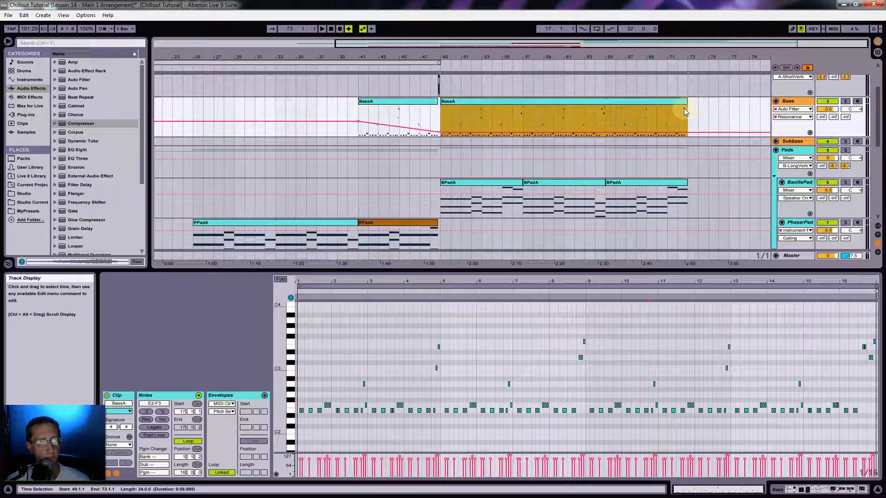
Step: Move the BassA clip from bar 49 to bar 57, split it at bar 73, and move the split-off part to bar 49
{"action": "scroll", "coordinate": [632, 172], "scroll_direction": "up", "scroll_amount": 1}
{"action": "scroll", "coordinate": [632, 172], "scroll_direction": "up", "scroll_amount": 3}
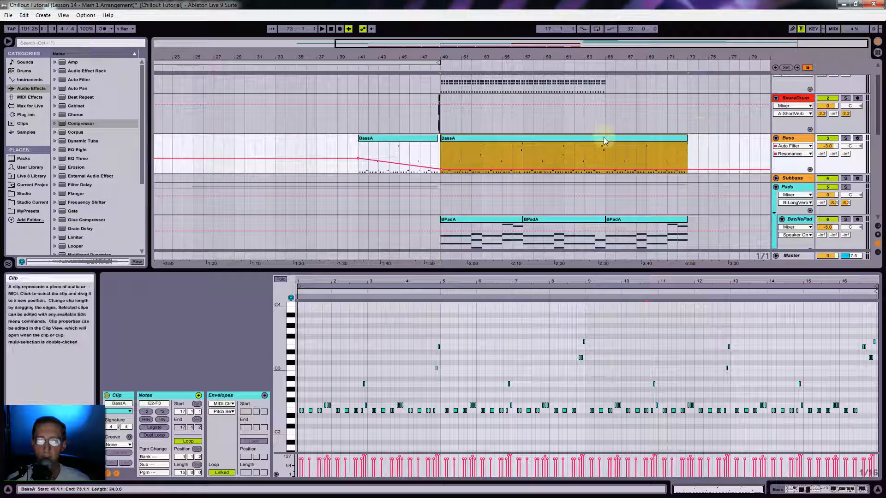
{"action": "left_click", "coordinate": [606, 158]}
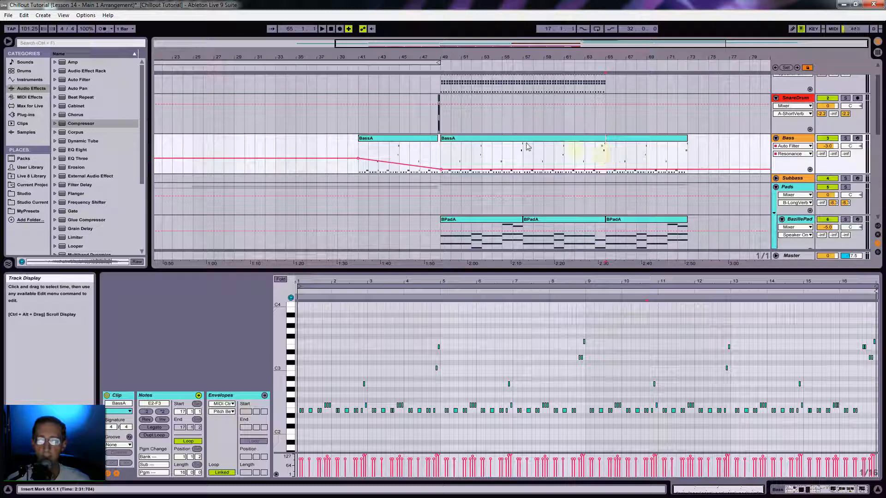
{"action": "left_click_drag", "start_coordinate": [520, 142], "coordinate": [601, 143]}
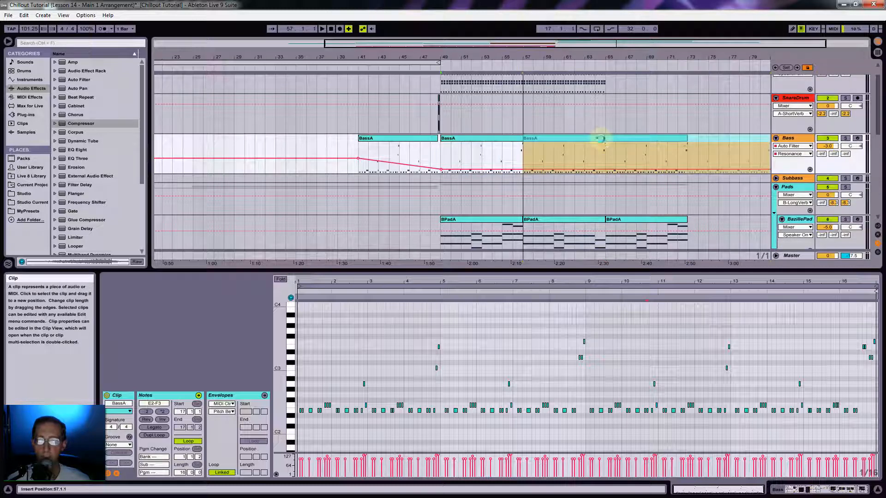
{"action": "left_click", "coordinate": [691, 159]}
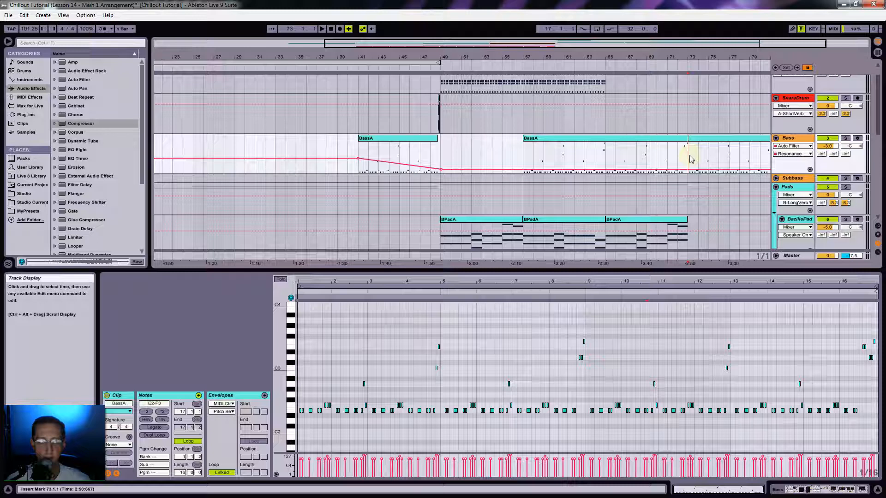
{"action": "left_click_drag", "start_coordinate": [718, 147], "coordinate": [472, 146]}
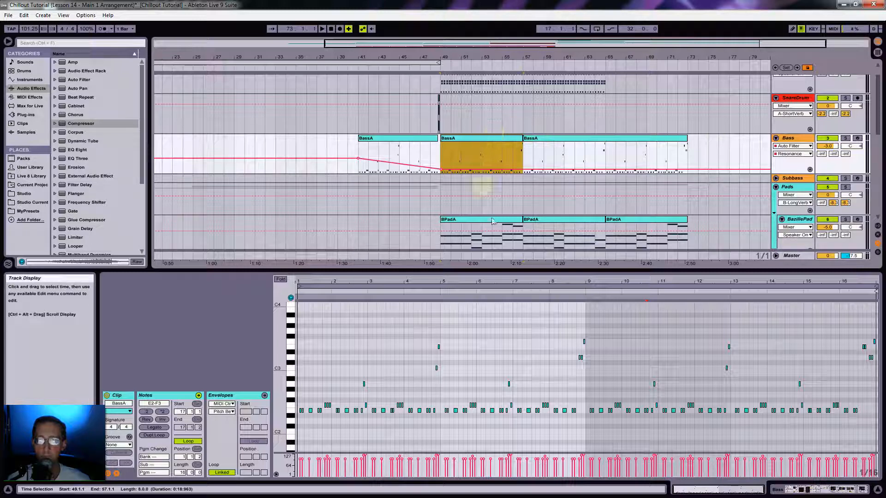
Step: Play the arrangement from bar 49 and extend the Drums clip to bar 73
{"action": "left_click", "coordinate": [441, 158]}
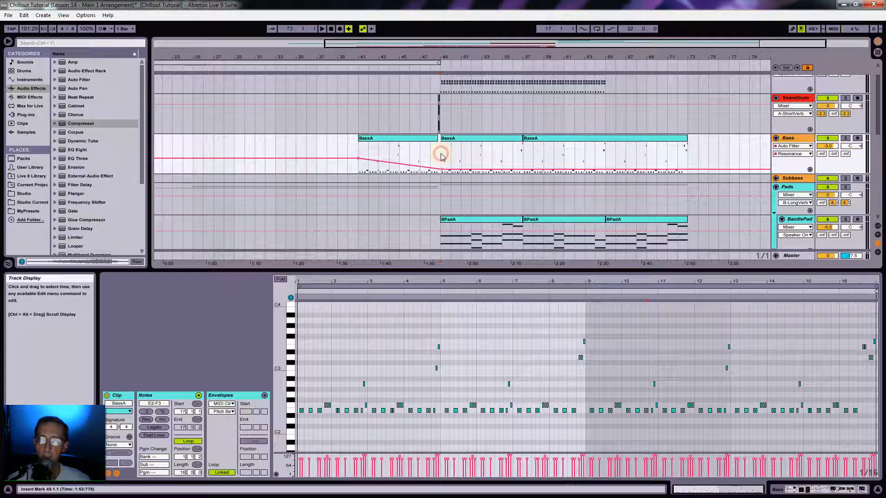
{"action": "key", "text": "space"}
{"action": "scroll", "coordinate": [702, 117], "scroll_direction": "up", "scroll_amount": 1}
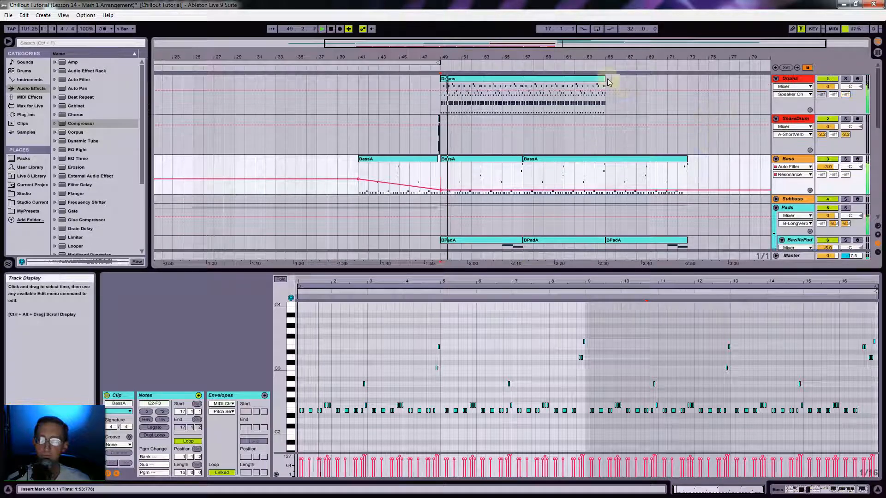
{"action": "left_click_drag", "start_coordinate": [605, 82], "coordinate": [691, 89]}
Step: Copy the BPadA clip at bar 65 from the BazillePad track to the same bar on the PhaserPad track
{"action": "scroll", "coordinate": [658, 123], "scroll_direction": "down", "scroll_amount": 5}
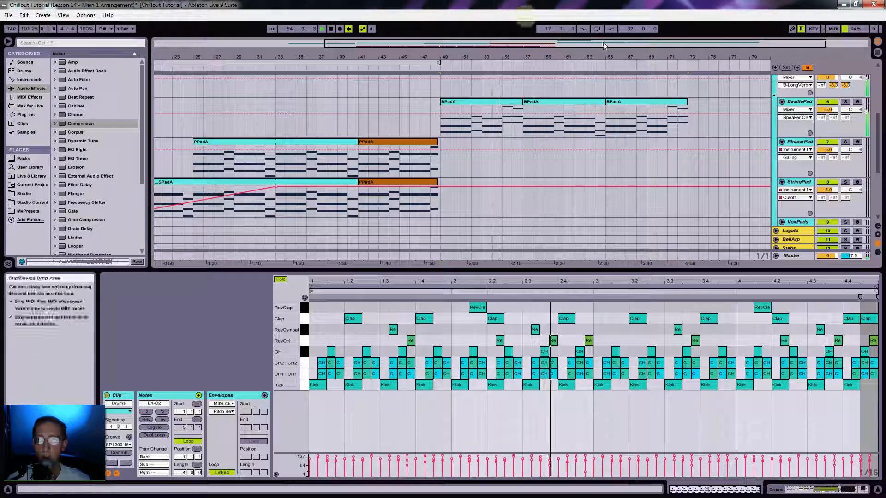
{"action": "left_click", "coordinate": [601, 103]}
{"action": "left_click_drag", "start_coordinate": [601, 102], "coordinate": [627, 145]}
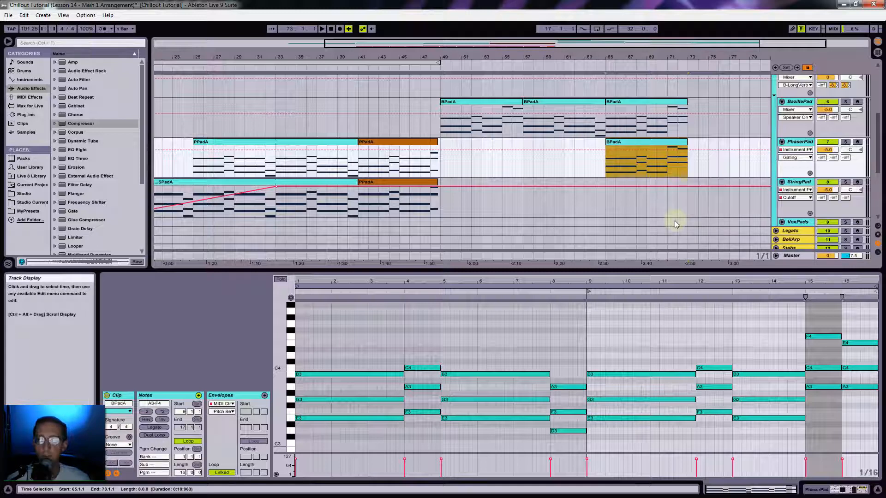
Step: Copy the VoxAOoo clip from the Legato track in Session View to the VoxPads track of the arrangement and position it at bar 73
{"action": "key", "text": "Tab"}
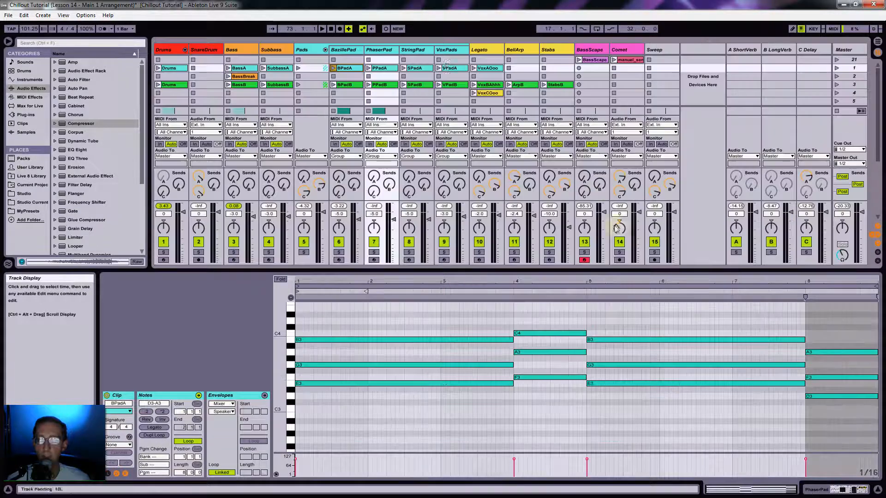
{"action": "left_click", "coordinate": [485, 70]}
{"action": "left_click_drag", "start_coordinate": [485, 75], "coordinate": [608, 226]}
{"action": "key", "text": "Tab"}
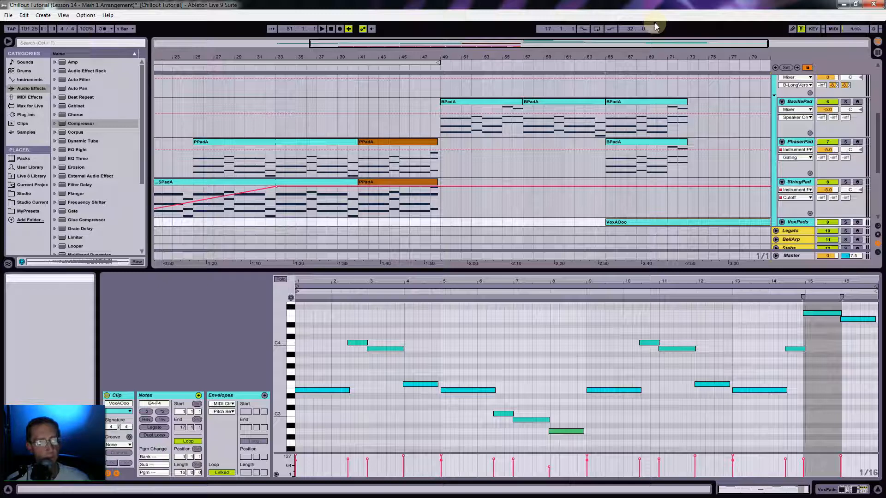
{"action": "left_click_drag", "start_coordinate": [640, 57], "coordinate": [538, 70]}
{"action": "left_click", "coordinate": [513, 225]}
{"action": "left_click_drag", "start_coordinate": [550, 221], "coordinate": [643, 212]}
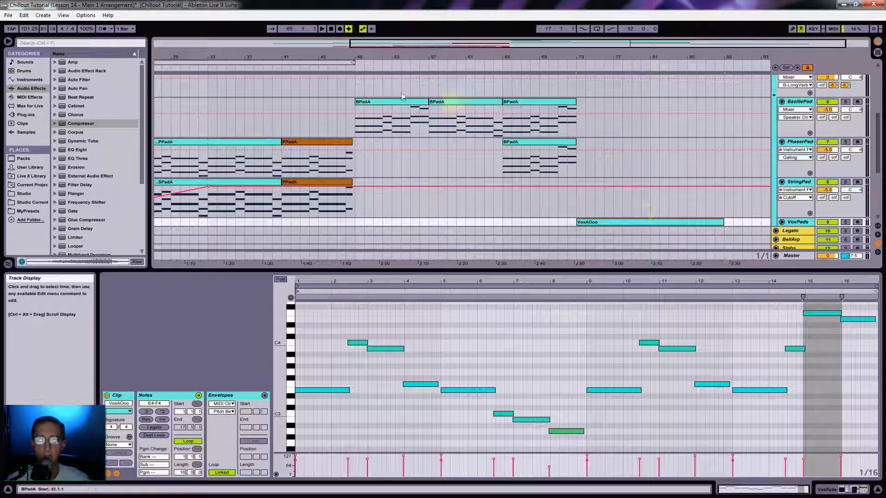
Step: Extend the BazillePad clip that starts at bar 57 and the PhaserPad clip that starts at bar 65 to bar 89
{"action": "left_click", "coordinate": [389, 110]}
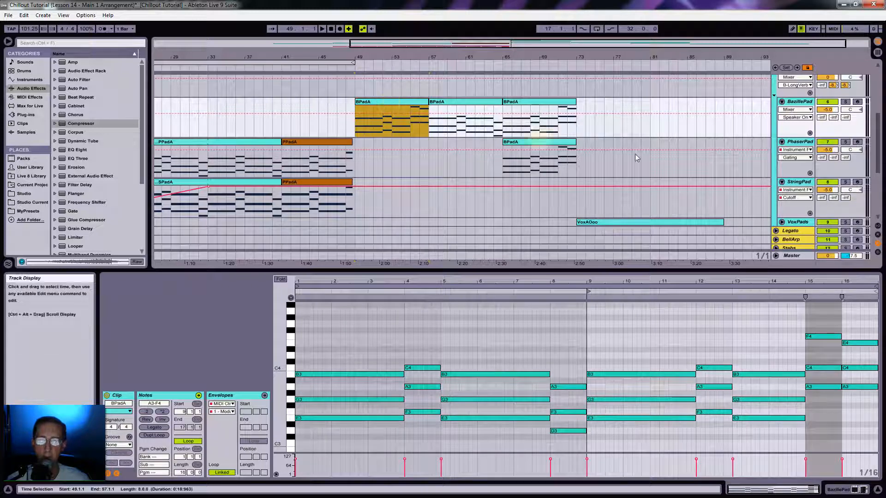
{"action": "left_click", "coordinate": [498, 101]}
{"action": "left_click", "coordinate": [576, 104], "text": "shift"}
{"action": "left_click_drag", "start_coordinate": [579, 103], "coordinate": [723, 104]}
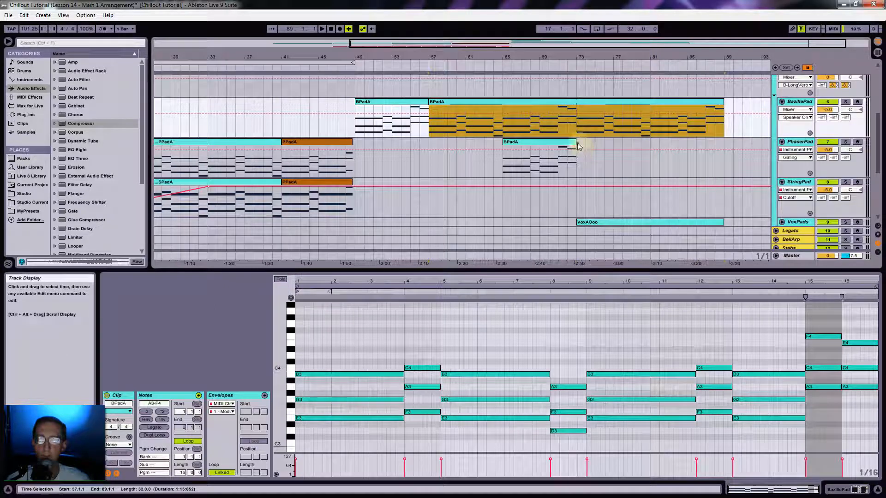
{"action": "left_click_drag", "start_coordinate": [578, 147], "coordinate": [724, 148]}
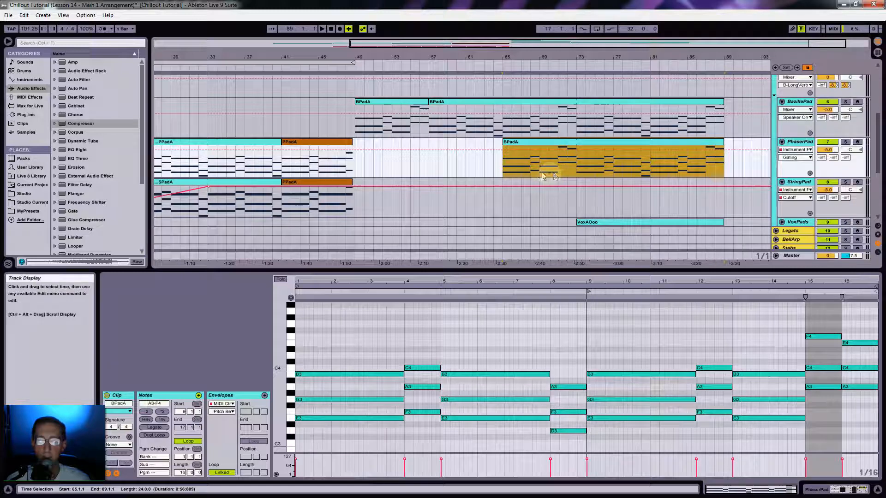
Step: Copy the BPadA clip at bar 49 from the BazillePad track to the BellArp track and open its notes
{"action": "scroll", "coordinate": [627, 164], "scroll_direction": "down", "scroll_amount": 2}
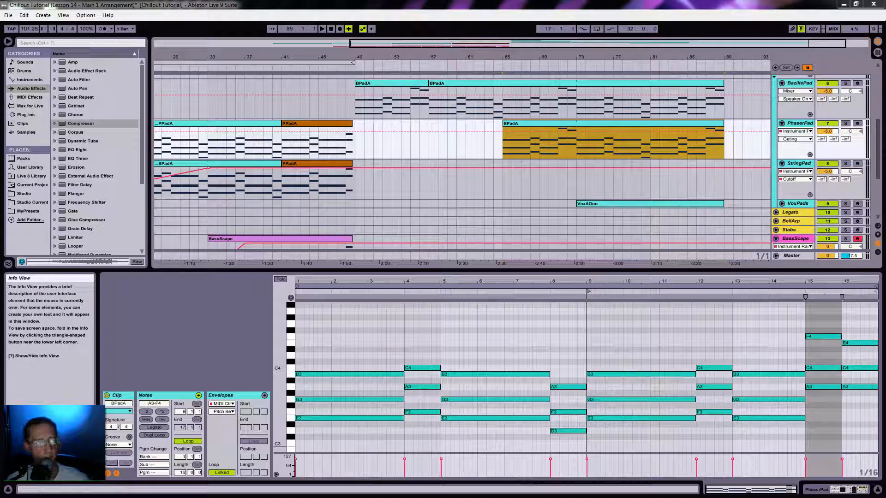
{"action": "key", "text": "Tab"}
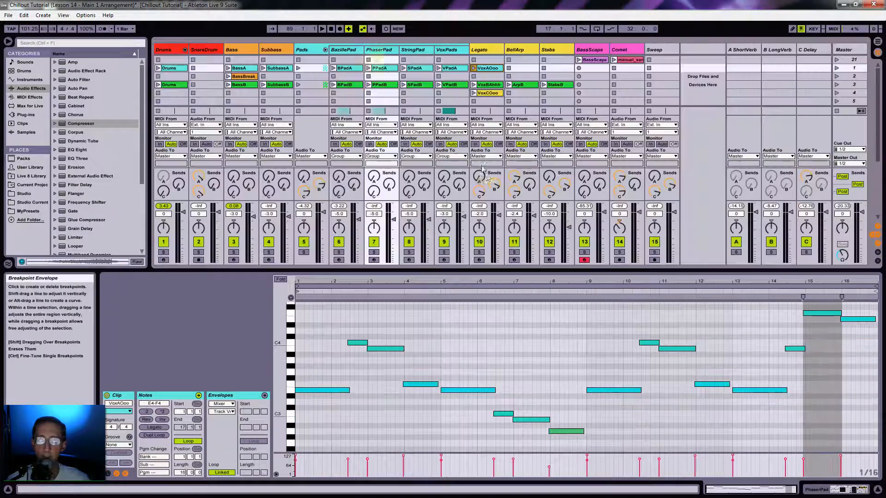
{"action": "left_click", "coordinate": [523, 68]}
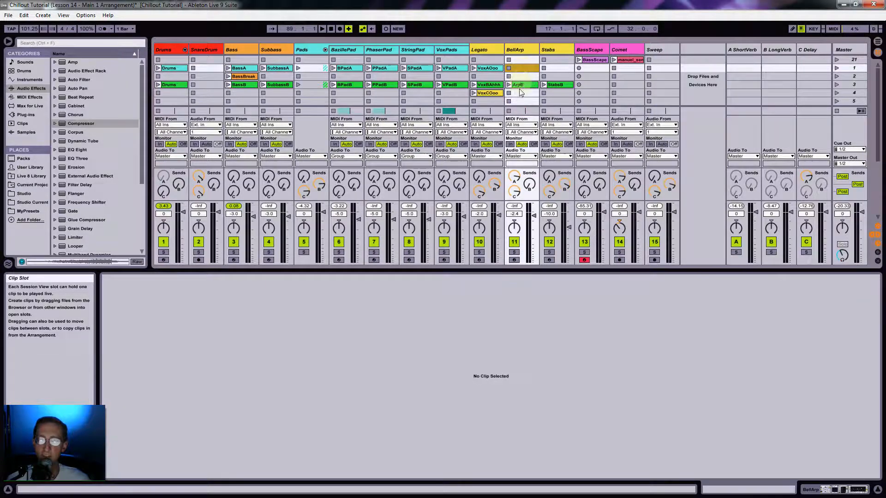
{"action": "key", "text": "Tab"}
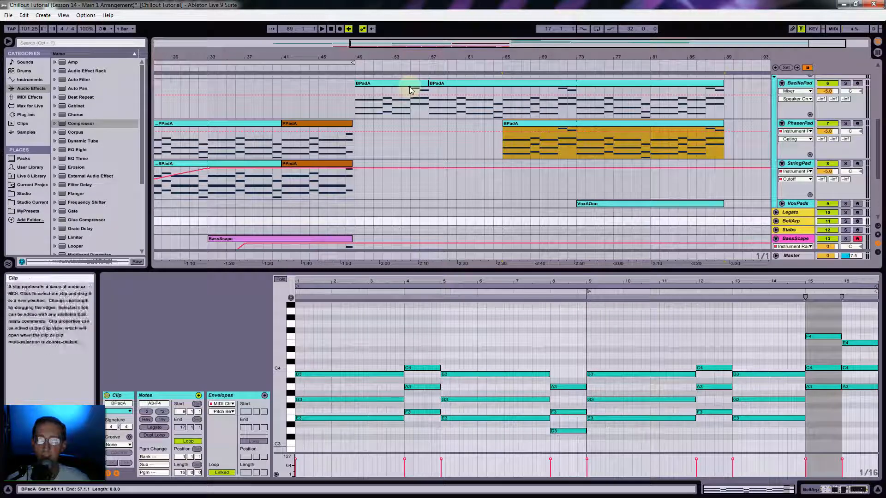
{"action": "left_click_drag", "start_coordinate": [409, 88], "coordinate": [411, 228]}
{"action": "double_click", "coordinate": [406, 221]}
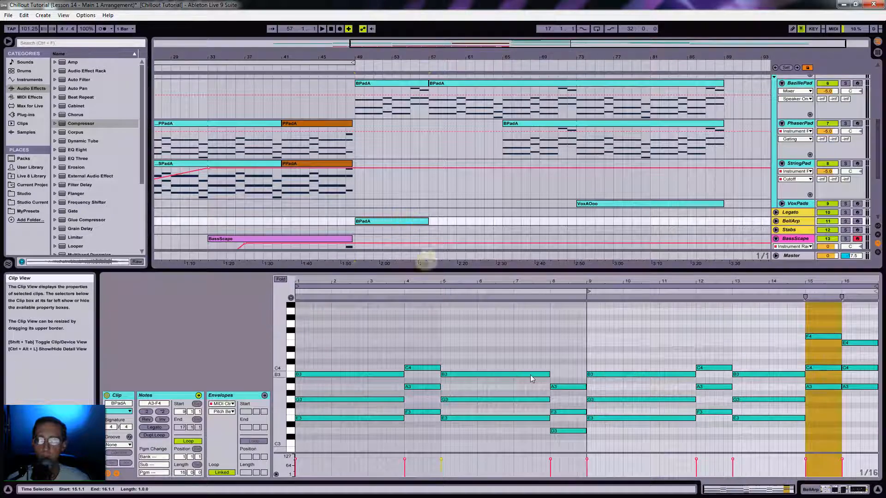
Step: Duplicate the top note of every chord in the BellArp clip one octave lower
{"action": "left_click_drag", "start_coordinate": [568, 271], "coordinate": [568, 231]}
{"action": "left_click_drag", "start_coordinate": [344, 318], "coordinate": [358, 340]}
{"action": "left_click_drag", "start_coordinate": [425, 296], "coordinate": [461, 334]}
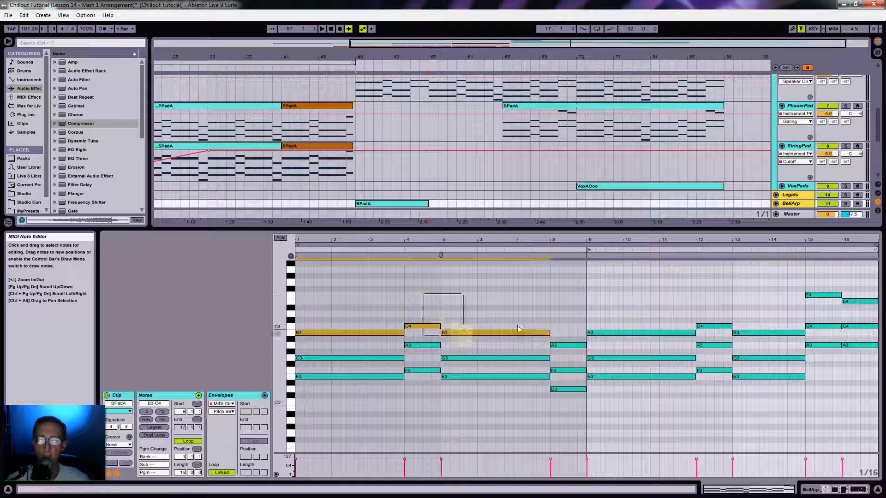
{"action": "left_click_drag", "start_coordinate": [572, 313], "coordinate": [571, 350]}
{"action": "left_click_drag", "start_coordinate": [601, 312], "coordinate": [627, 335]}
{"action": "left_click_drag", "start_coordinate": [720, 301], "coordinate": [751, 333]}
{"action": "left_click_drag", "start_coordinate": [806, 283], "coordinate": [820, 301]}
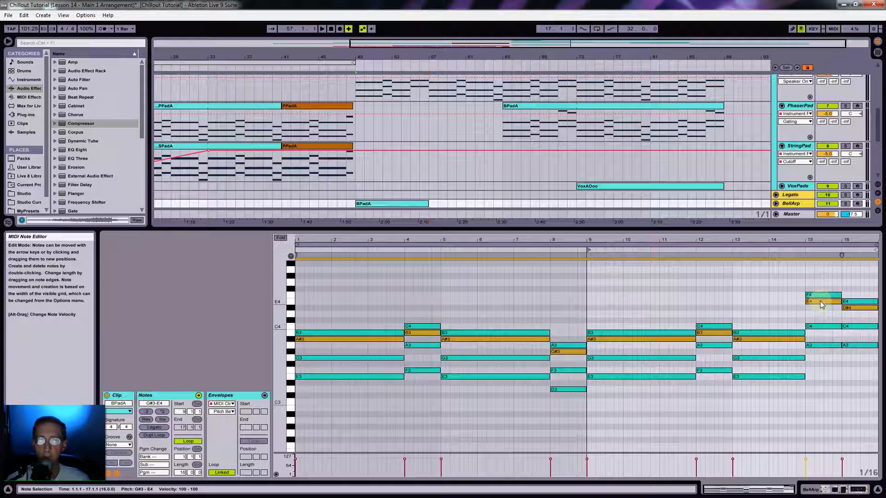
{"action": "key", "text": "shift+Down"}
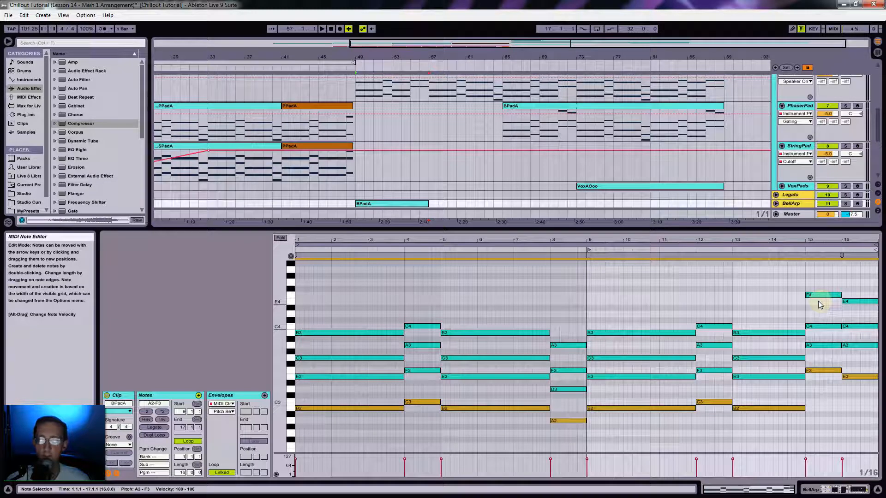
Step: Play the arrangement with the new arpeggio and extend the BellArp clip that starts at bar 49 to bar 89
{"action": "key", "text": "space"}
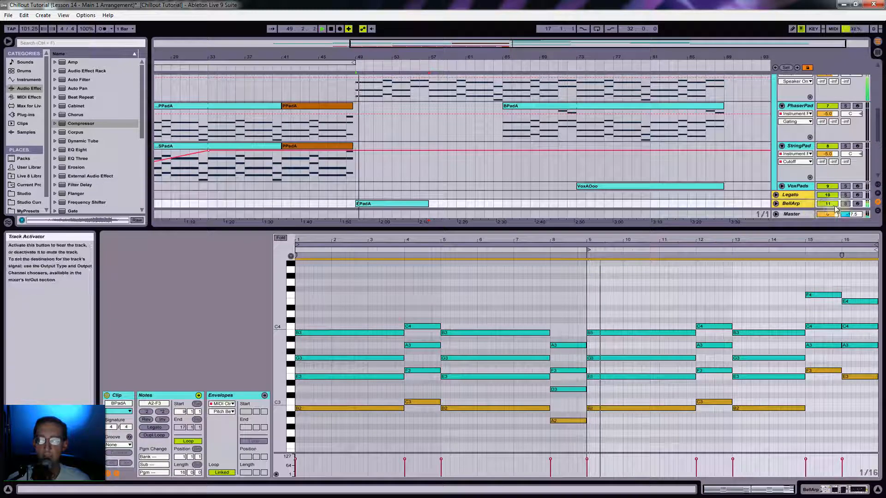
{"action": "scroll", "coordinate": [440, 185], "scroll_direction": "down", "scroll_amount": 1}
{"action": "left_click", "coordinate": [439, 184]}
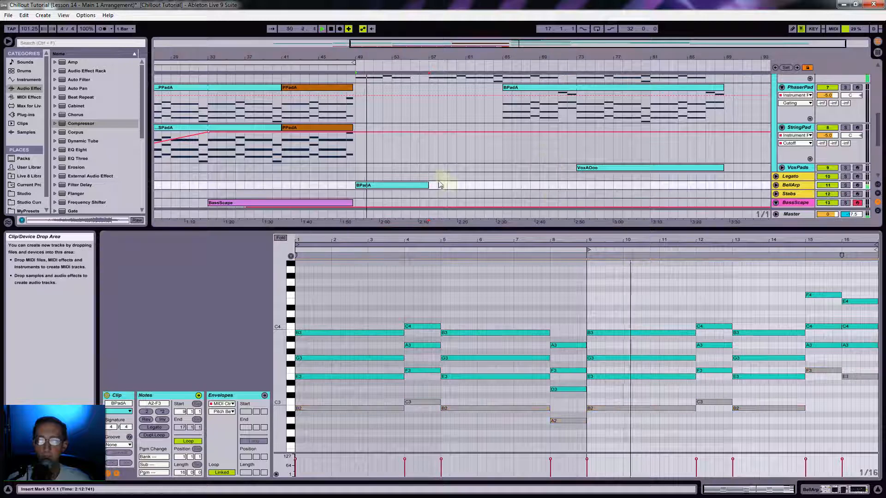
{"action": "left_click_drag", "start_coordinate": [428, 185], "coordinate": [723, 185]}
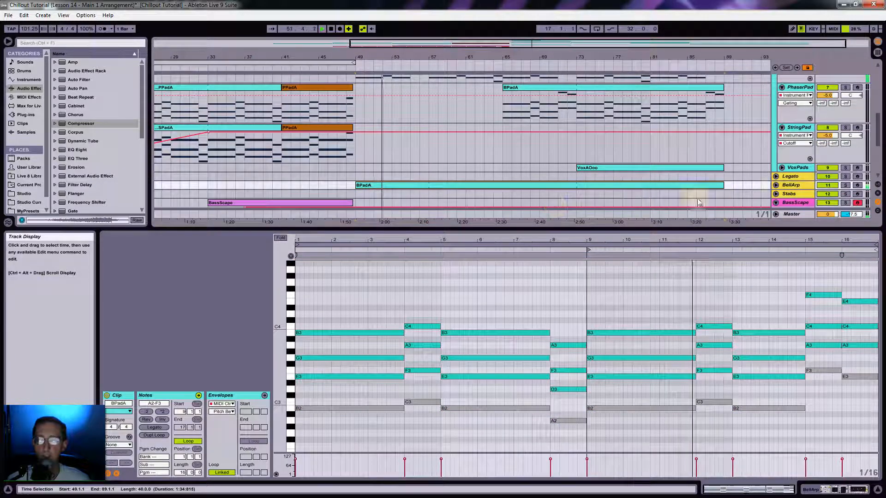
{"action": "left_click", "coordinate": [776, 185]}
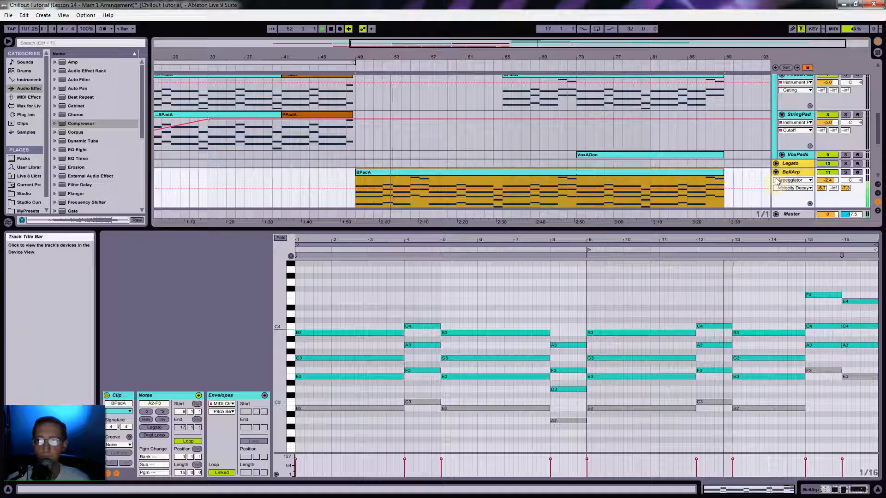
{"action": "left_click", "coordinate": [776, 173]}
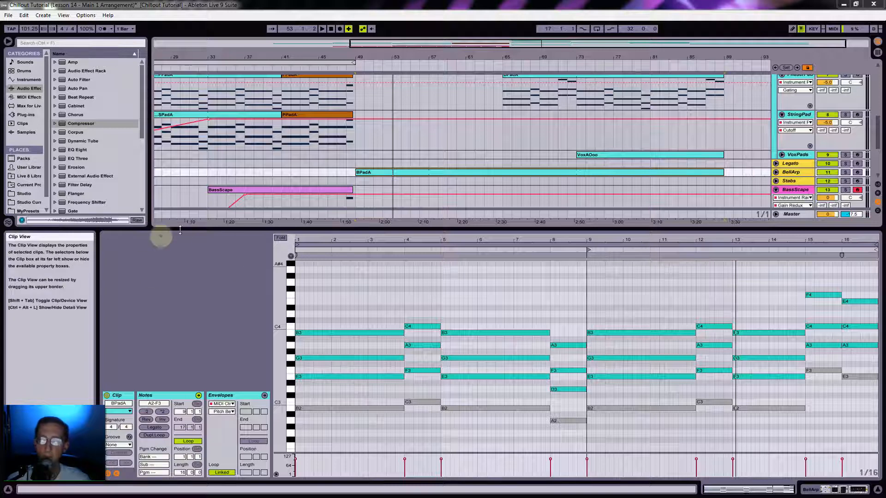
Step: Enlarge the arrangement area and rename the BPadA clip on the BellArp track as ArpA
{"action": "left_click_drag", "start_coordinate": [190, 229], "coordinate": [170, 346]}
{"action": "scroll", "coordinate": [557, 166], "scroll_direction": "up", "scroll_amount": 3}
{"action": "scroll", "coordinate": [557, 168], "scroll_direction": "up", "scroll_amount": 2}
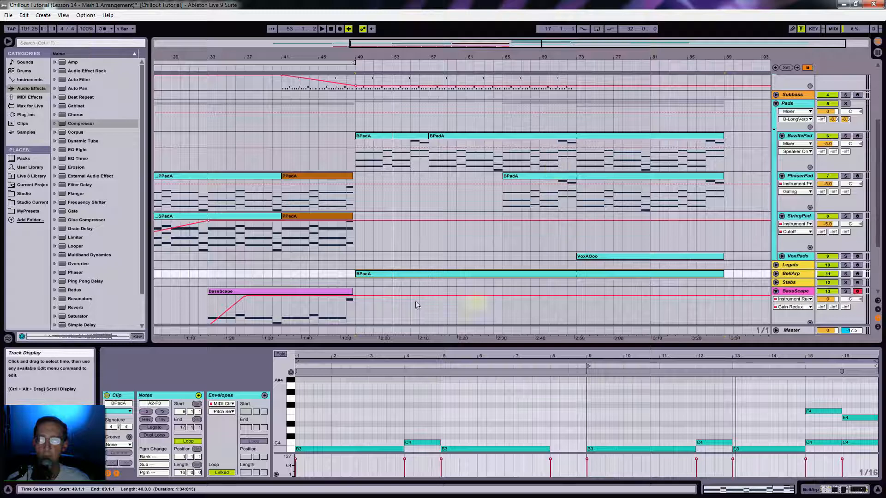
{"action": "left_click", "coordinate": [394, 273]}
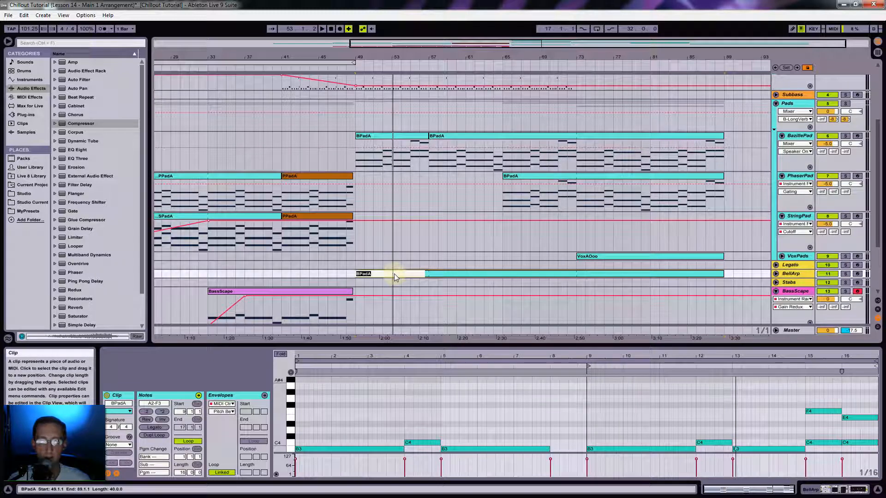
{"action": "key", "text": "Tab"}
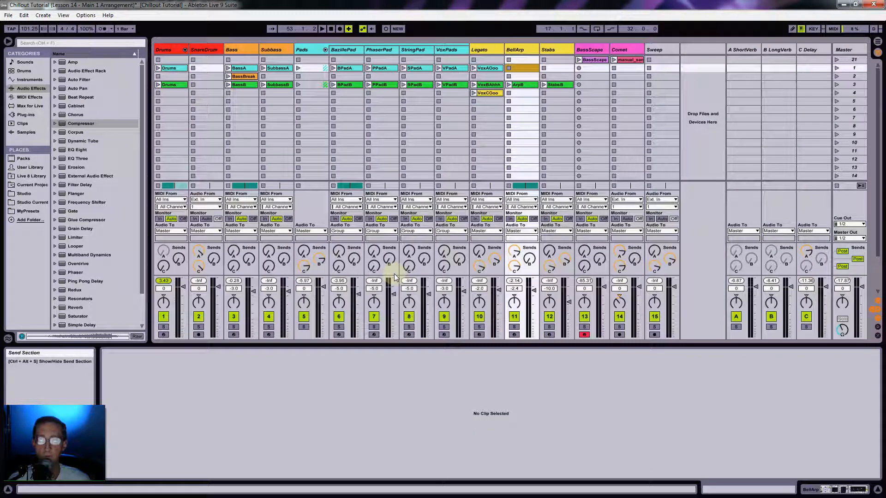
{"action": "key", "text": "Tab"}
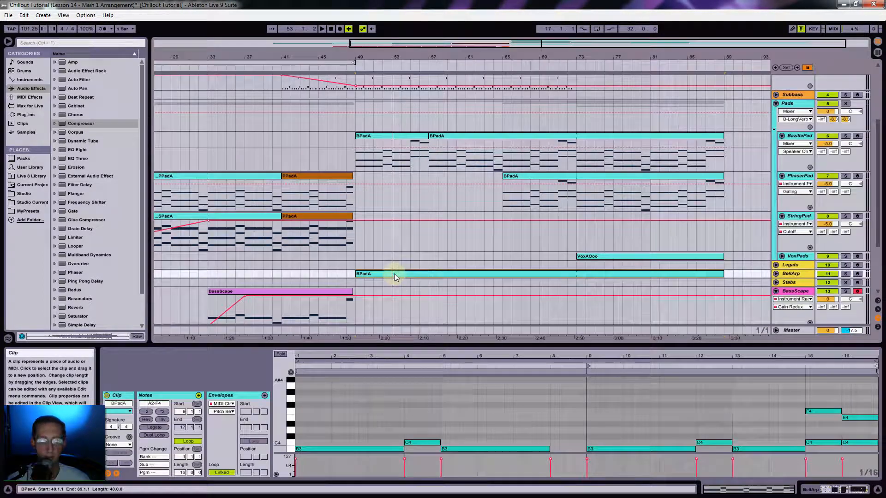
{"action": "key", "text": "ctrl+r"}
{"action": "type", "text": "ArpA"}
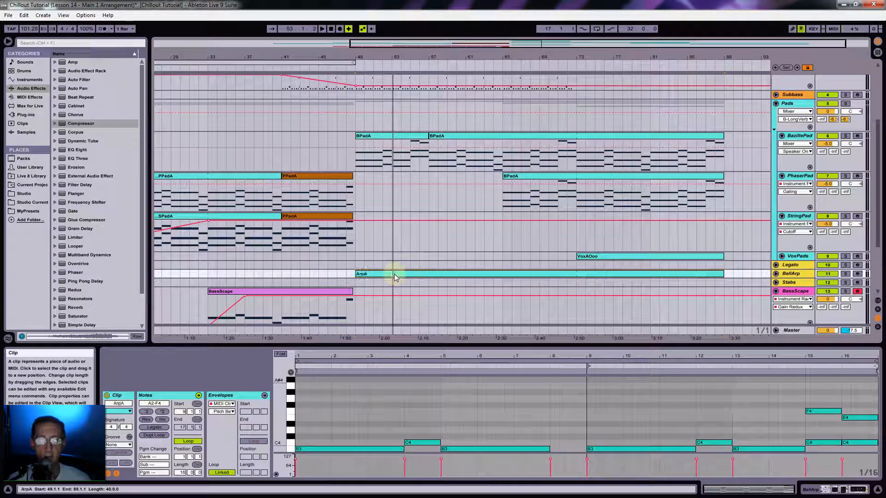
{"action": "key", "text": "Return"}
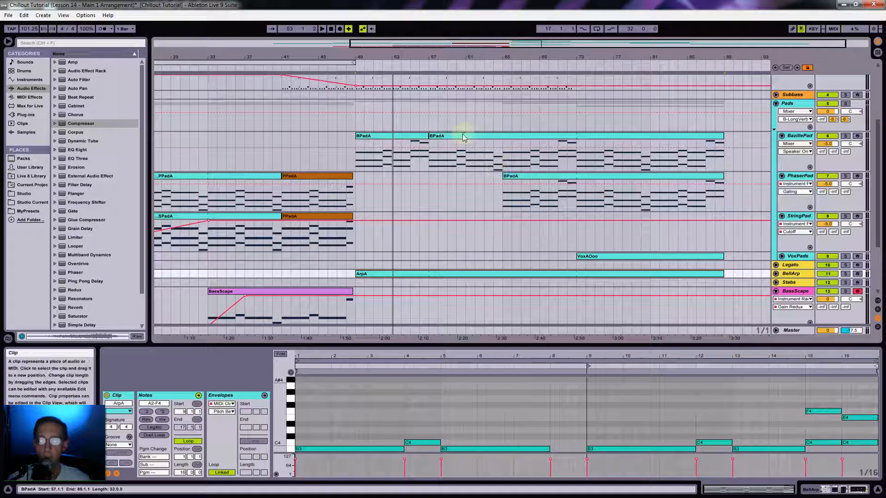
Step: Copy the BazillePad clip that starts at bar 57 over the BPadA clip in scene 1 of Session View
{"action": "left_click", "coordinate": [463, 135]}
{"action": "key", "text": "Tab"}
{"action": "left_click_drag", "start_coordinate": [439, 102], "coordinate": [360, 69]}
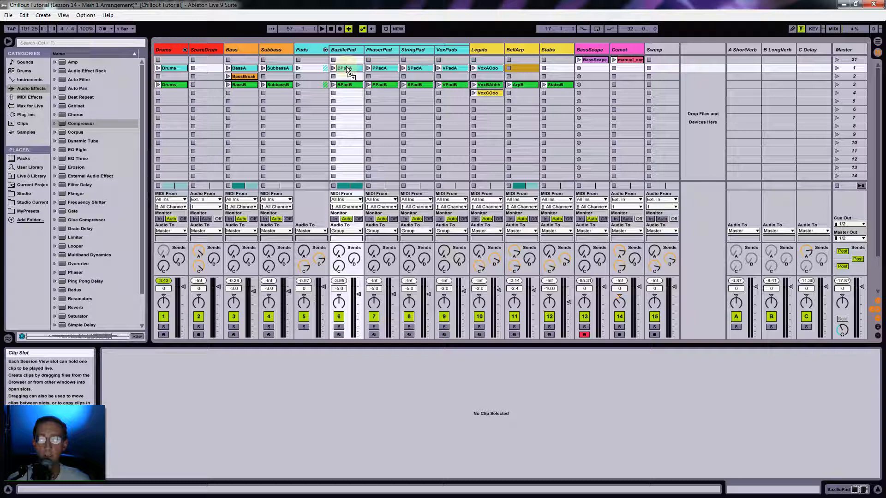
Step: Drop the copied BPadA clip into BazillePad's scene 1 slot and copy the ArpA clip into BellArp's scene 1 slot in Session View
{"action": "left_click_drag", "start_coordinate": [348, 71], "coordinate": [349, 72]}
{"action": "key", "text": "Tab"}
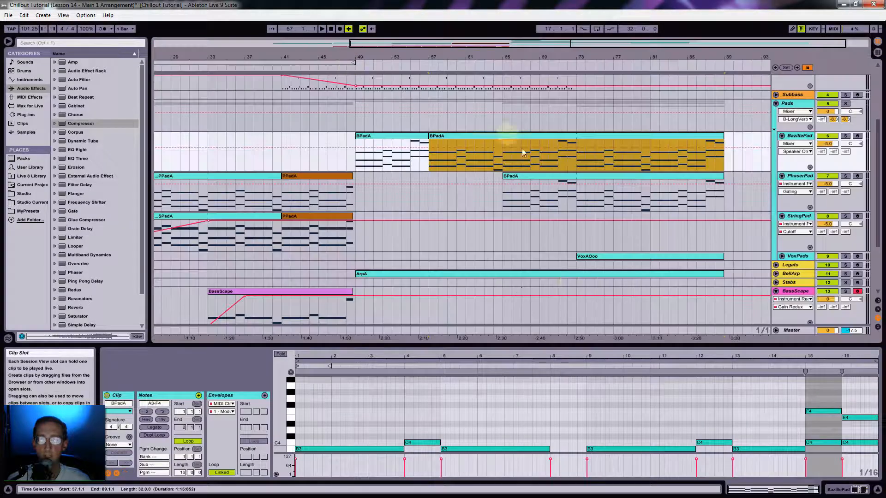
{"action": "left_click", "coordinate": [420, 279]}
{"action": "key", "text": "Tab"}
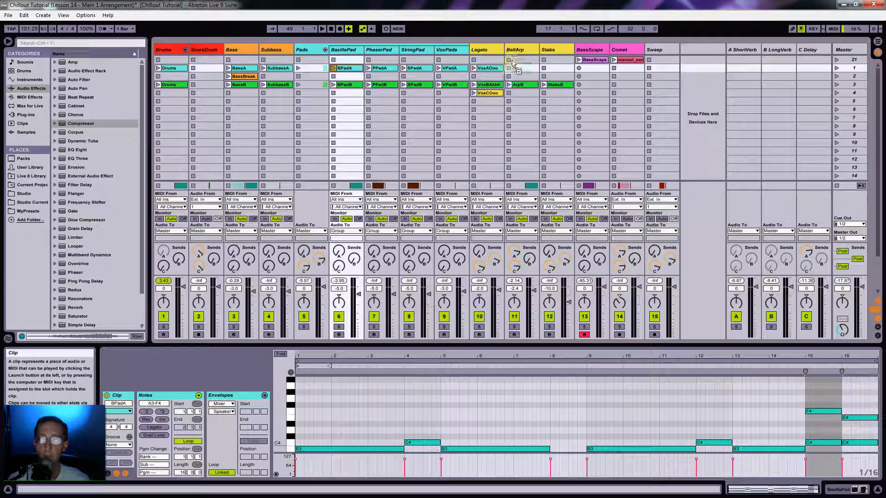
{"action": "left_click", "coordinate": [525, 69]}
{"action": "key", "text": "Tab"}
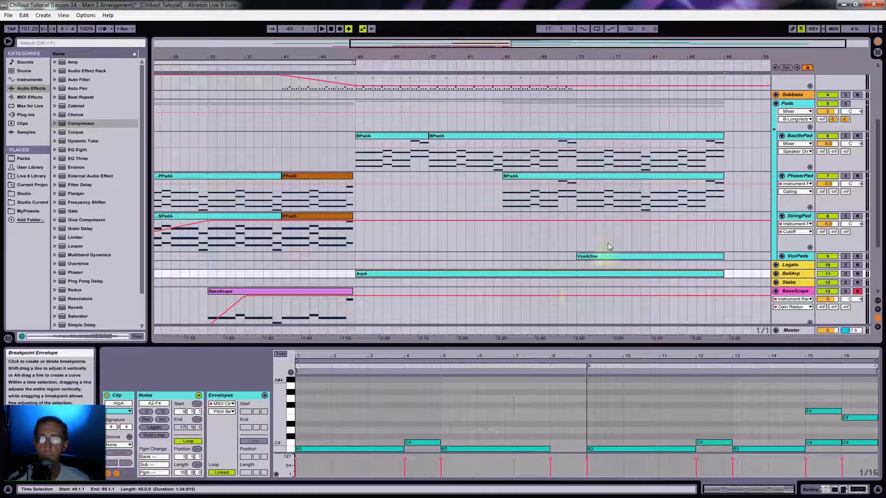
Step: Audition the arrangement from bar 49 and deactivate the BazillePad clip spanning bars 49 to 57
{"action": "left_click", "coordinate": [344, 67]}
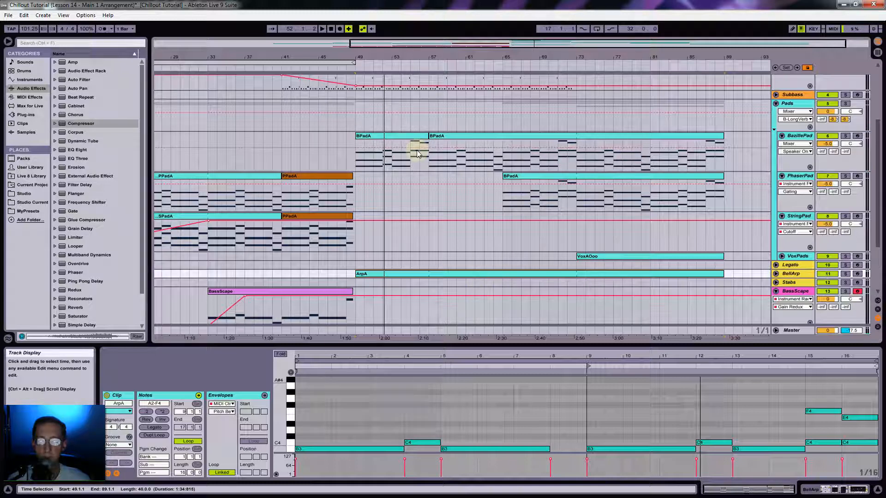
{"action": "left_click", "coordinate": [399, 137]}
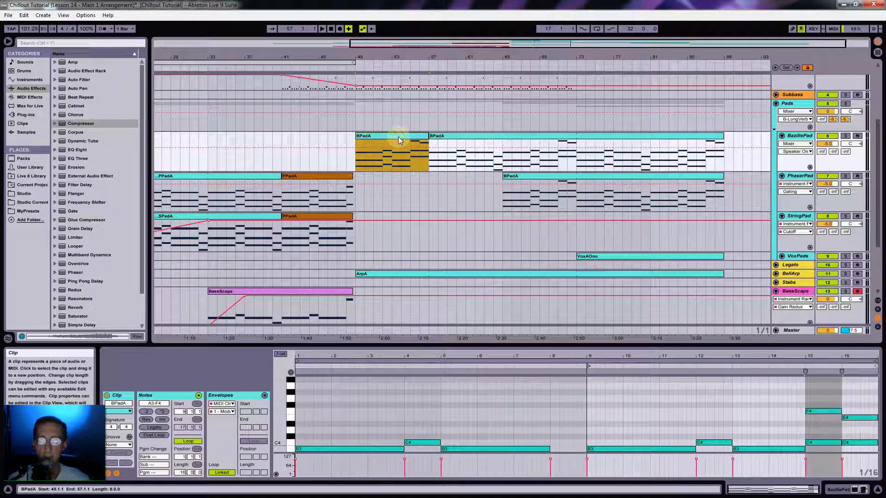
{"action": "key", "text": "0"}
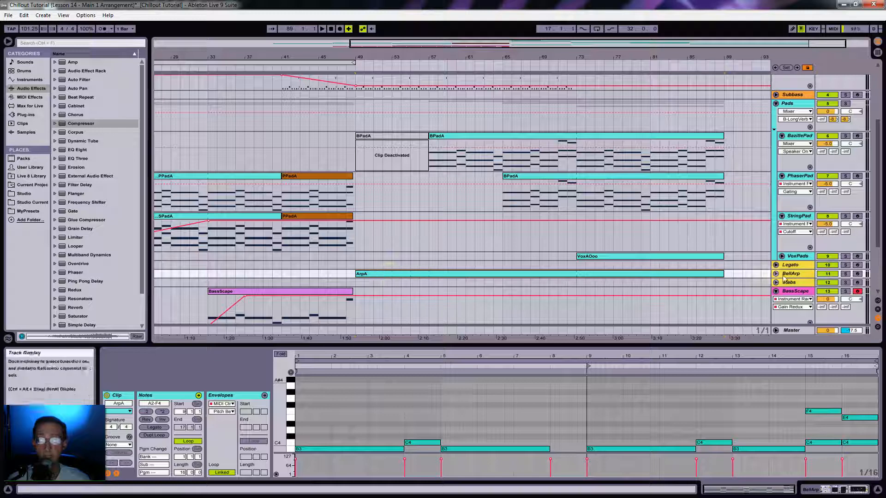
{"action": "key", "text": "Tab"}
{"action": "key", "text": "Tab"}
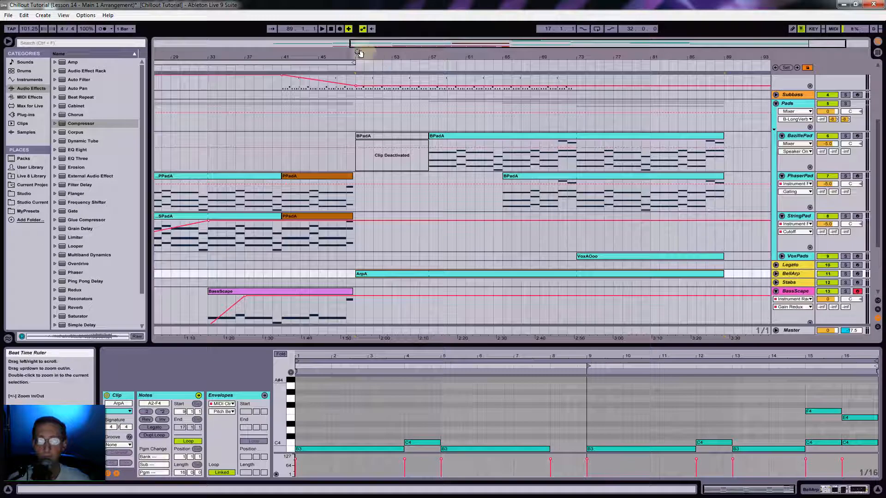
{"action": "left_click", "coordinate": [343, 68]}
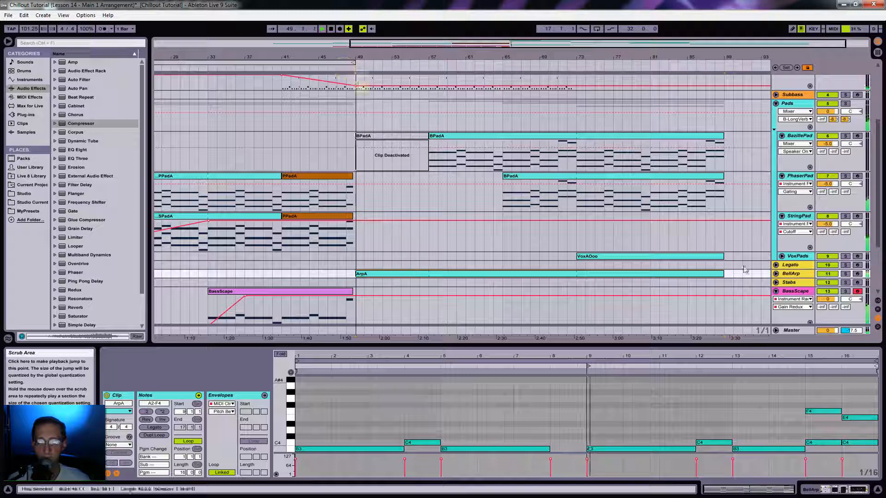
Step: Show the BellArp track's devices and group all of them into an Instrument Rack
{"action": "double_click", "coordinate": [793, 275]}
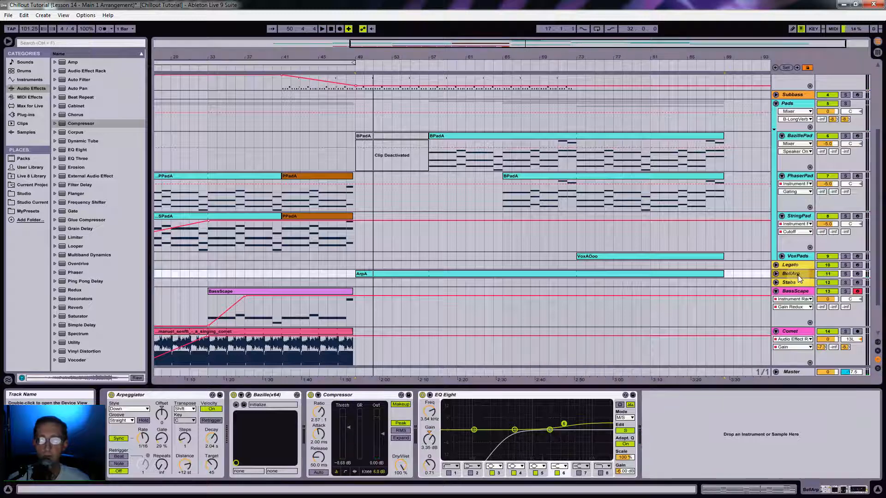
{"action": "scroll", "coordinate": [600, 265], "scroll_direction": "down", "scroll_amount": 3}
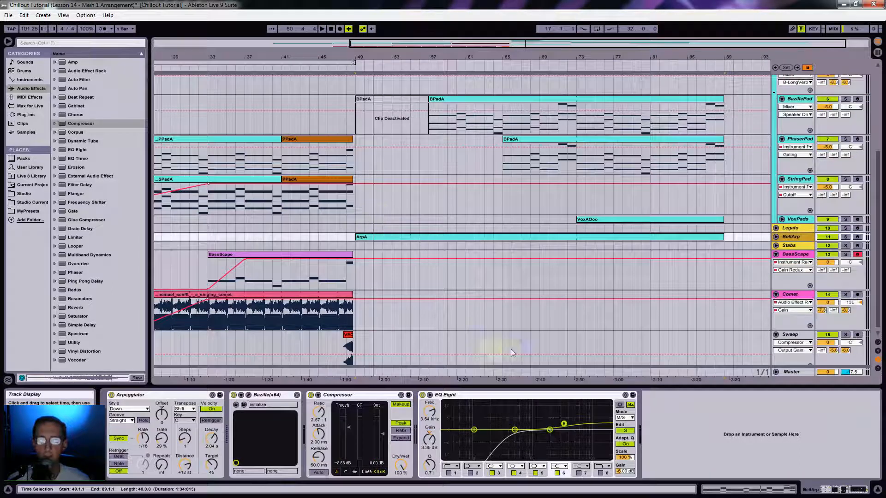
{"action": "left_click", "coordinate": [182, 395]}
{"action": "key", "text": "ctrl+a"}
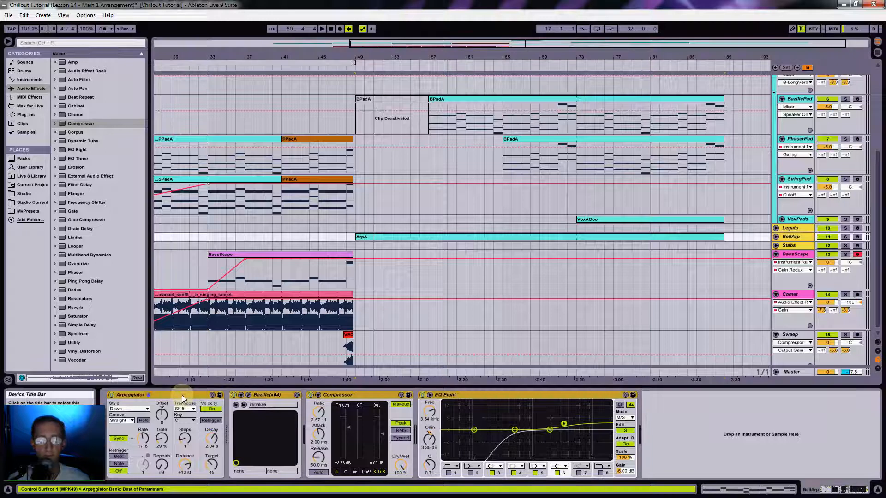
{"action": "key", "text": "ctrl+g"}
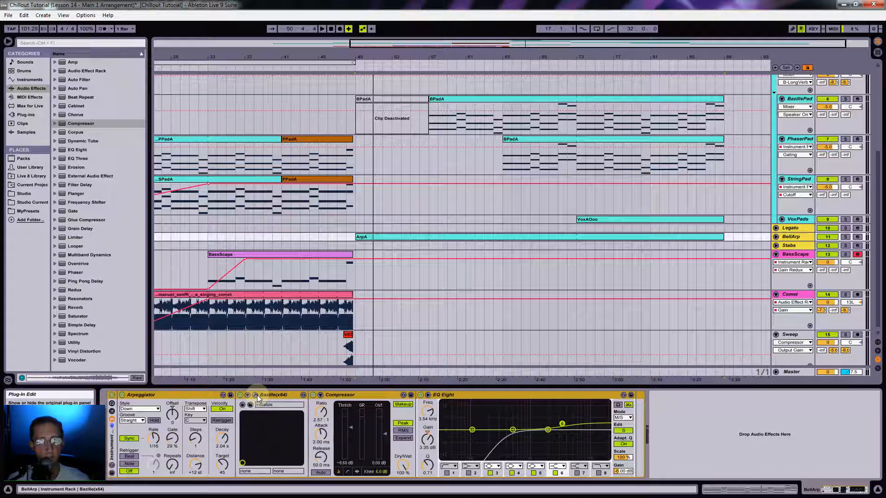
Step: Insert a Velocity MIDI effect before the Arpeggiator in the BellArp rack and turn its Out Hi far down, listening from bar 49
{"action": "left_click", "coordinate": [166, 395]}
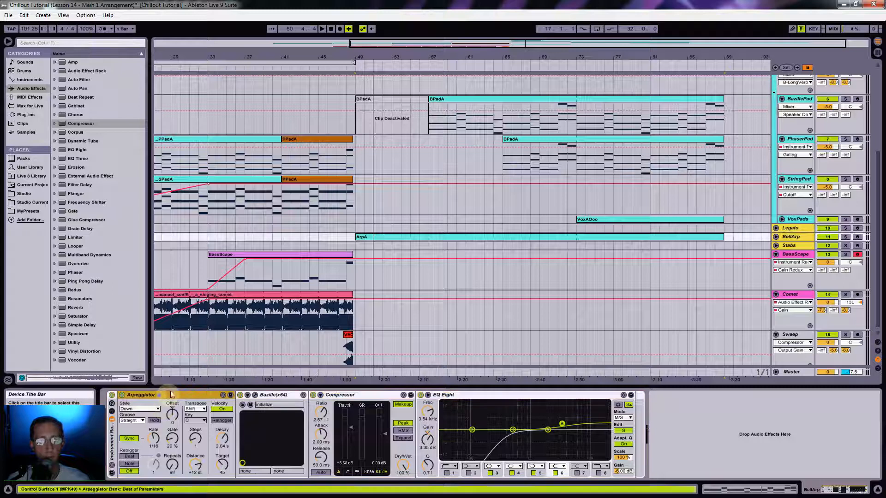
{"action": "left_click", "coordinate": [26, 115]}
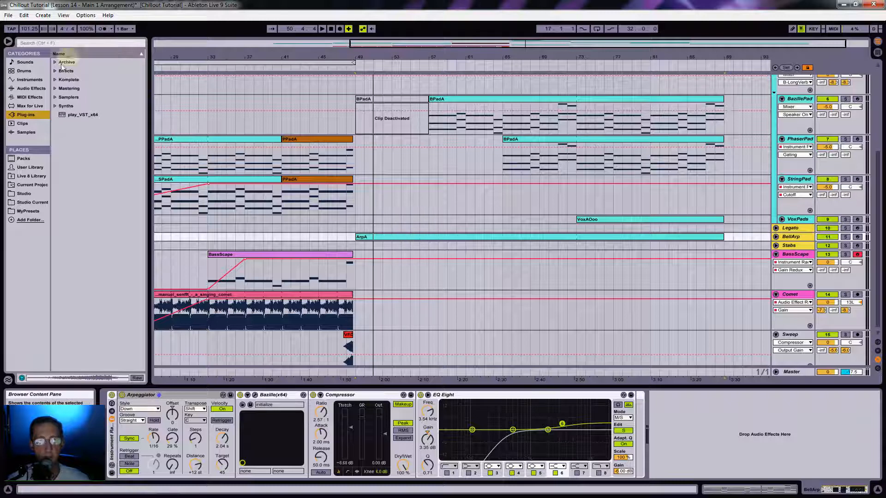
{"action": "left_click", "coordinate": [30, 97]}
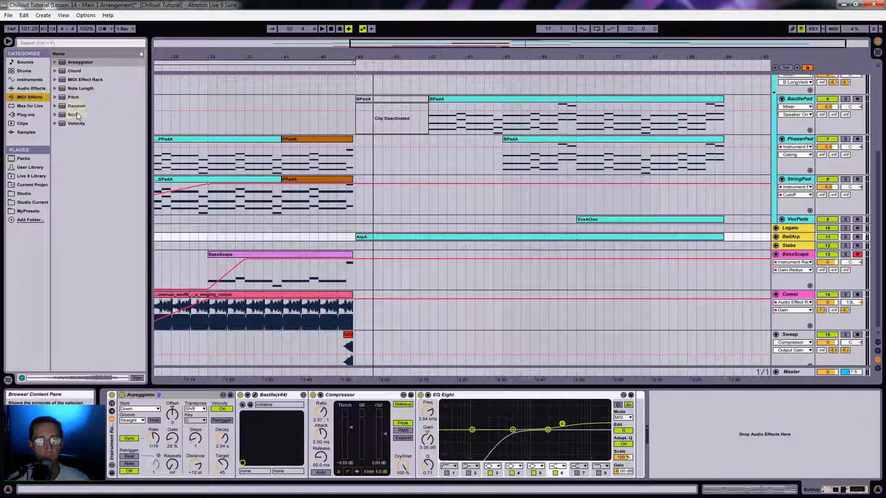
{"action": "left_click_drag", "start_coordinate": [73, 125], "coordinate": [122, 404]}
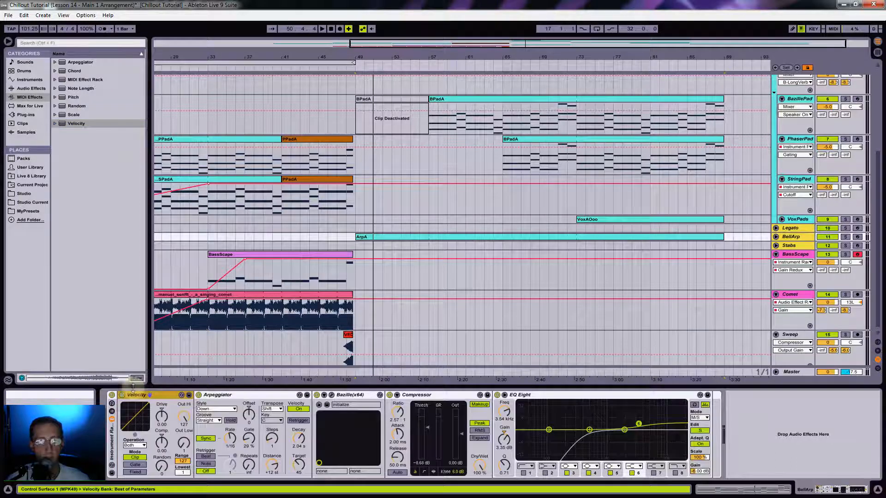
{"action": "left_click", "coordinate": [185, 418]}
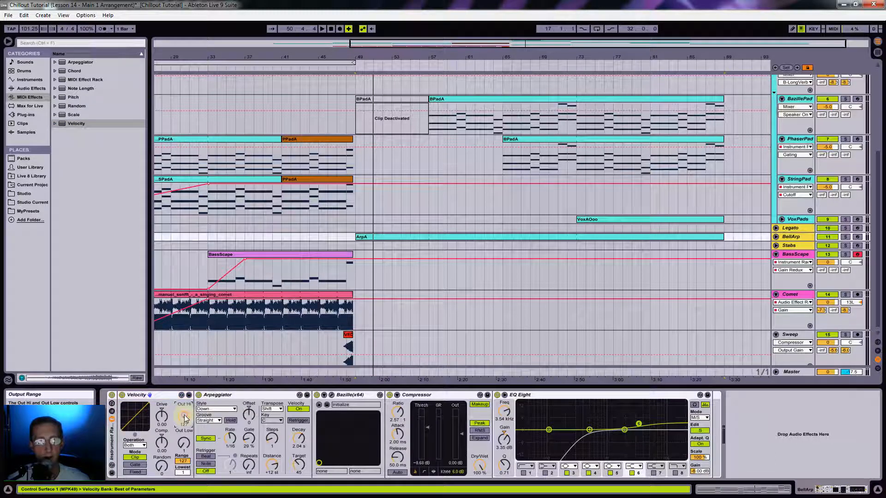
{"action": "left_click_drag", "start_coordinate": [184, 417], "coordinate": [184, 438]}
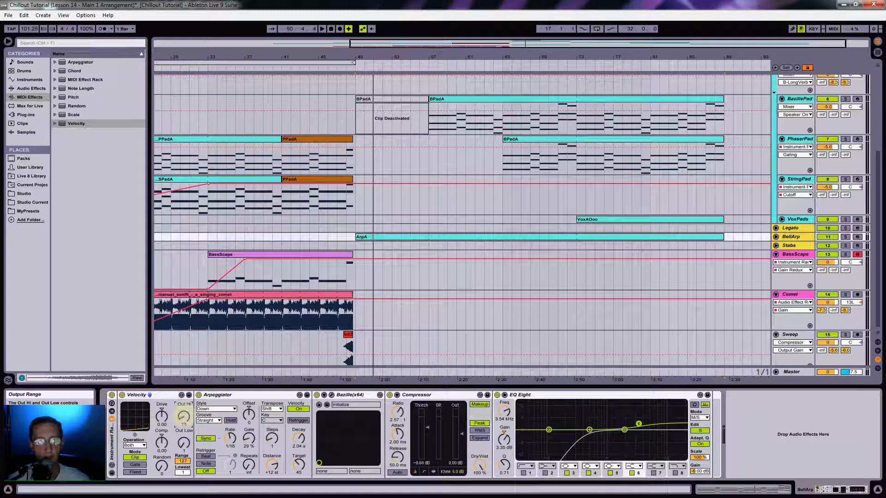
{"action": "key", "text": "space"}
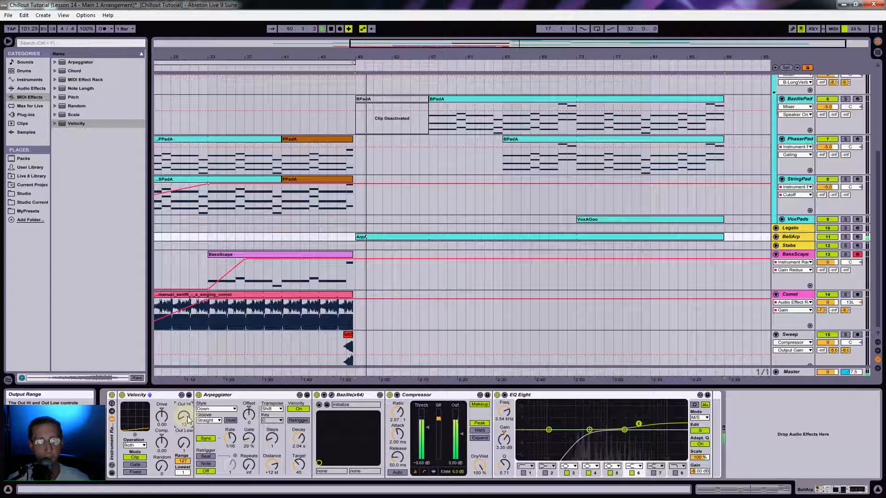
Step: Show the rack's macro controls, map the Velocity device's Out Hi to Macro 1 and name that macro Hardness
{"action": "left_click", "coordinate": [112, 404]}
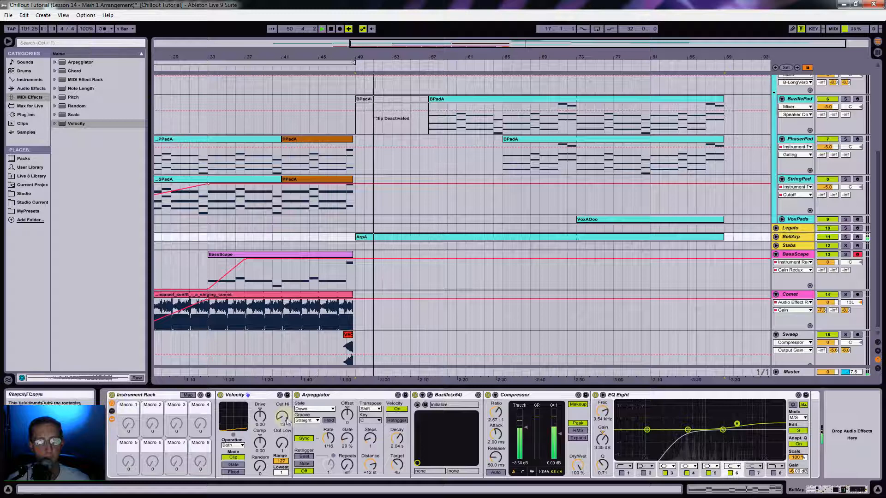
{"action": "left_click", "coordinate": [188, 395]}
{"action": "left_click", "coordinate": [282, 417]}
{"action": "left_click", "coordinate": [128, 432]}
{"action": "left_click", "coordinate": [127, 408]}
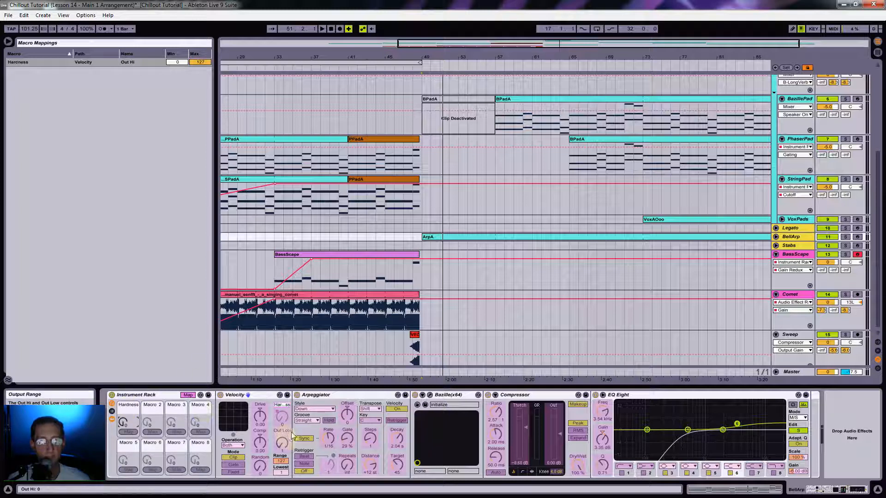
Step: Set the minimum of the Hardness mapping for Velocity Out Hi to 11 while listening to the arpeggio
{"action": "key", "text": "space"}
{"action": "left_click_drag", "start_coordinate": [178, 66], "coordinate": [179, 61]}
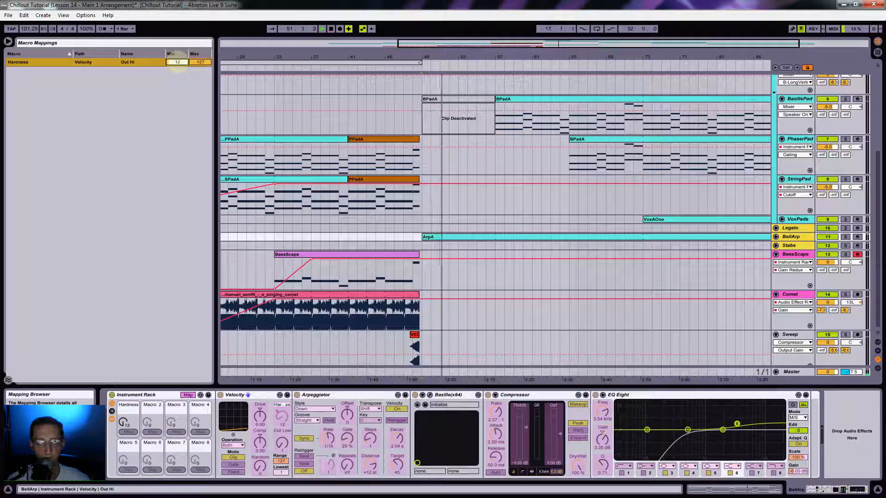
{"action": "left_click_drag", "start_coordinate": [179, 61], "coordinate": [177, 70]}
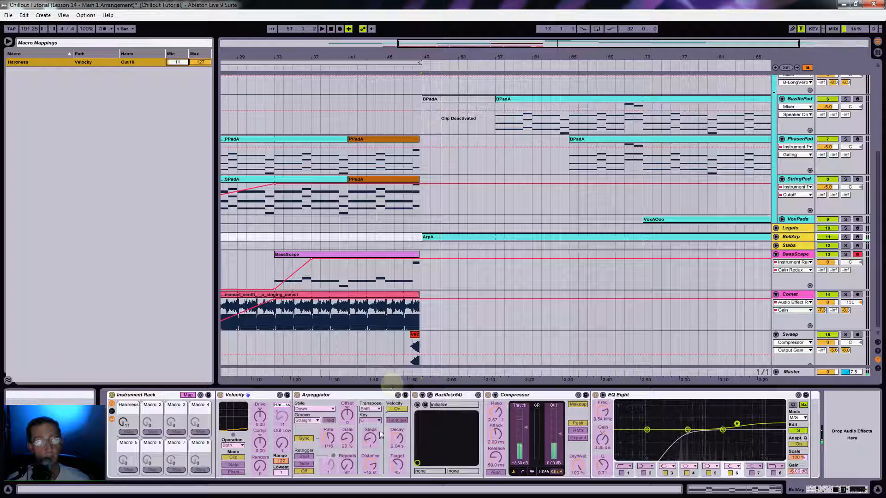
Step: Map the Arpeggiator's Velocity Target to the Hardness macro with a minimum of 2
{"action": "left_click", "coordinate": [399, 471]}
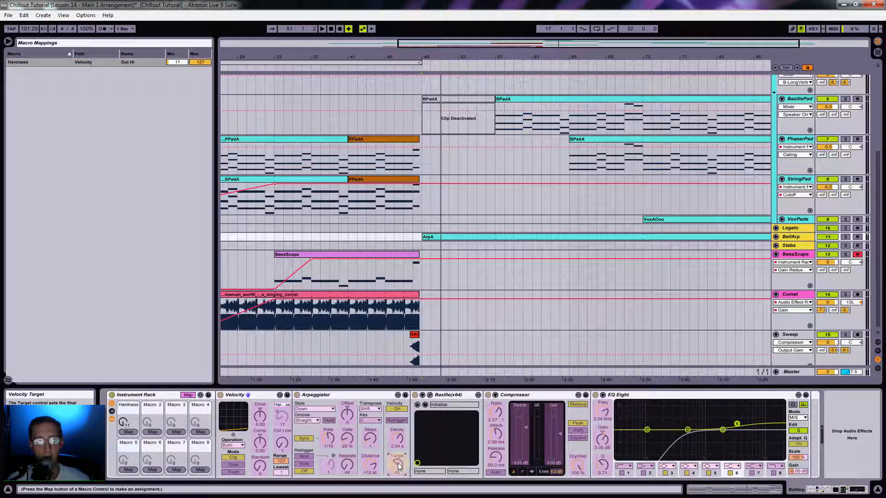
{"action": "left_click", "coordinate": [129, 433]}
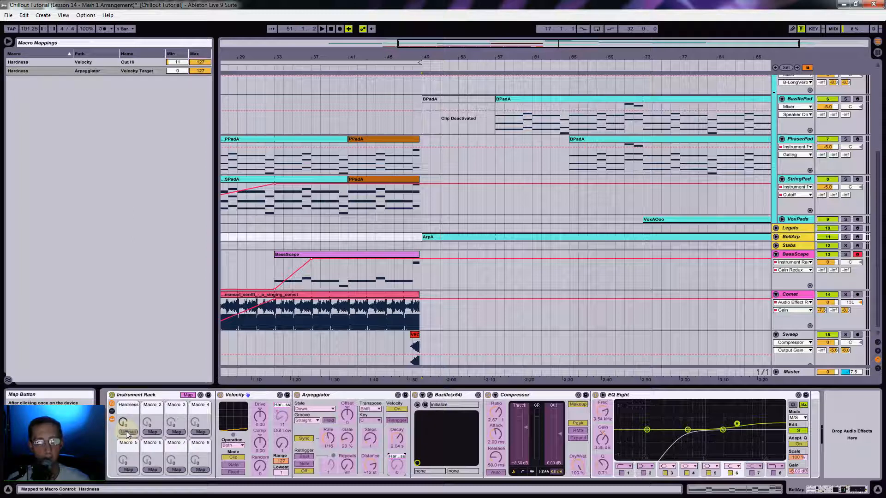
{"action": "left_click", "coordinate": [180, 72]}
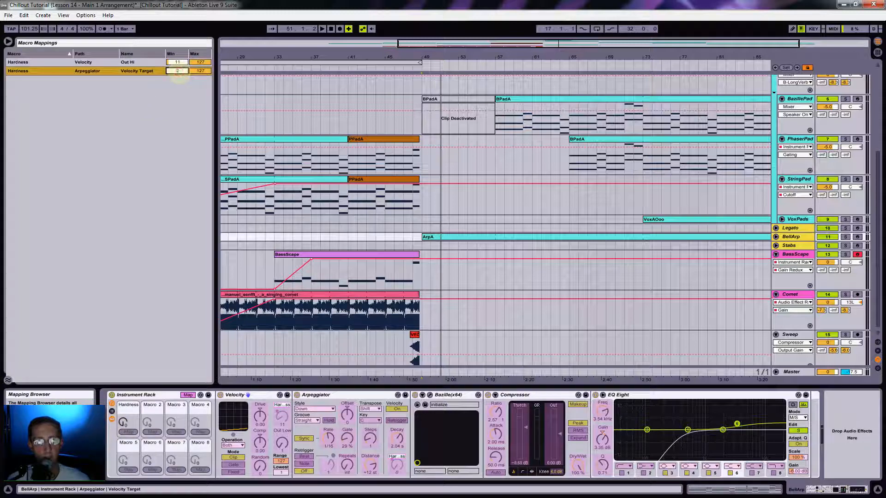
Step: Test the Hardness macro up to 127 during playback, set the Velocity Target mapping's maximum to 45 and leave macro mapping
{"action": "key", "text": "space"}
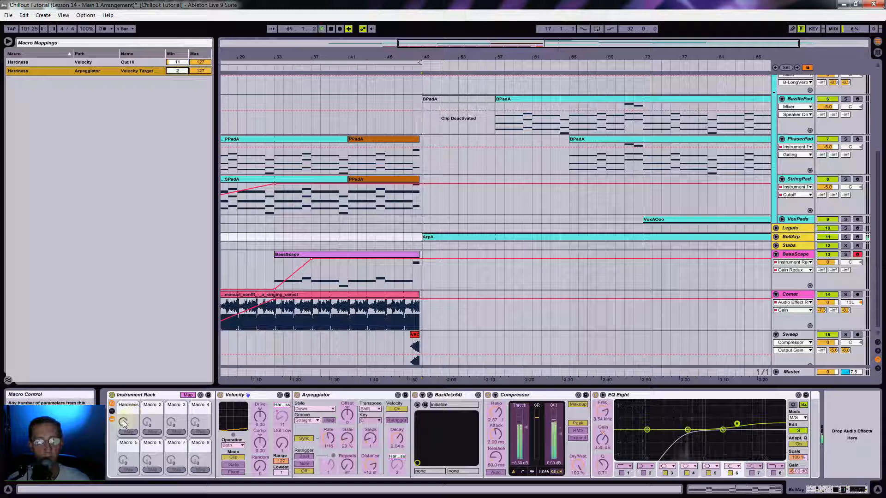
{"action": "left_click_drag", "start_coordinate": [124, 424], "coordinate": [124, 396]}
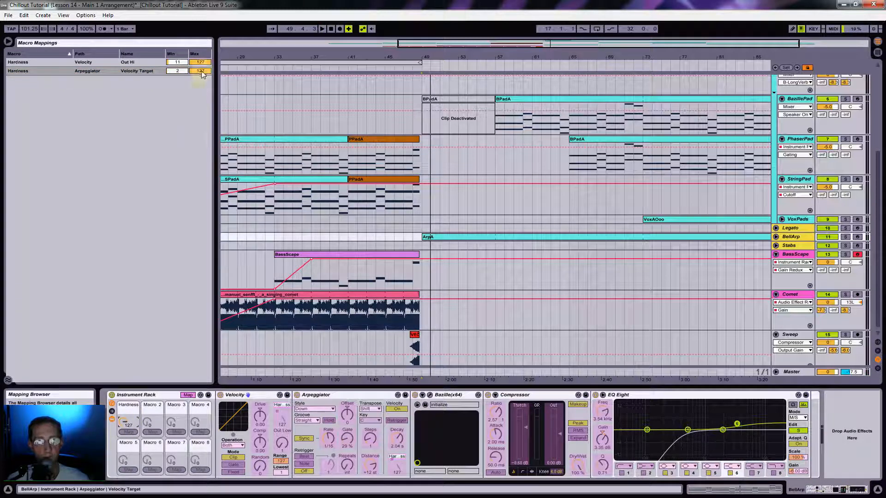
{"action": "left_click_drag", "start_coordinate": [202, 73], "coordinate": [201, 76]}
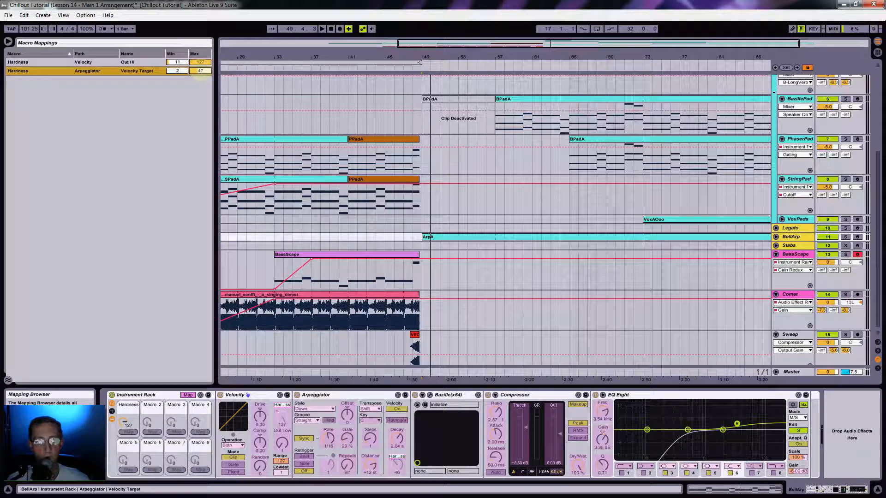
{"action": "key", "text": "space"}
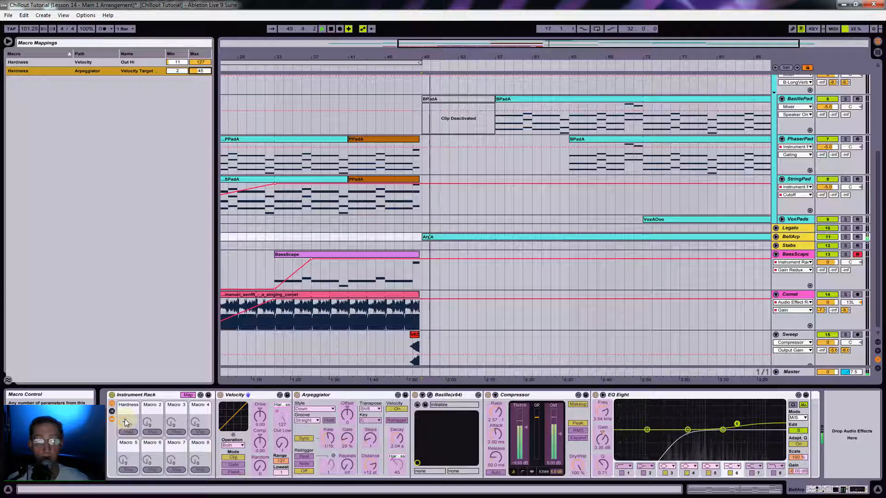
{"action": "left_click", "coordinate": [187, 395]}
{"action": "left_click", "coordinate": [188, 395]}
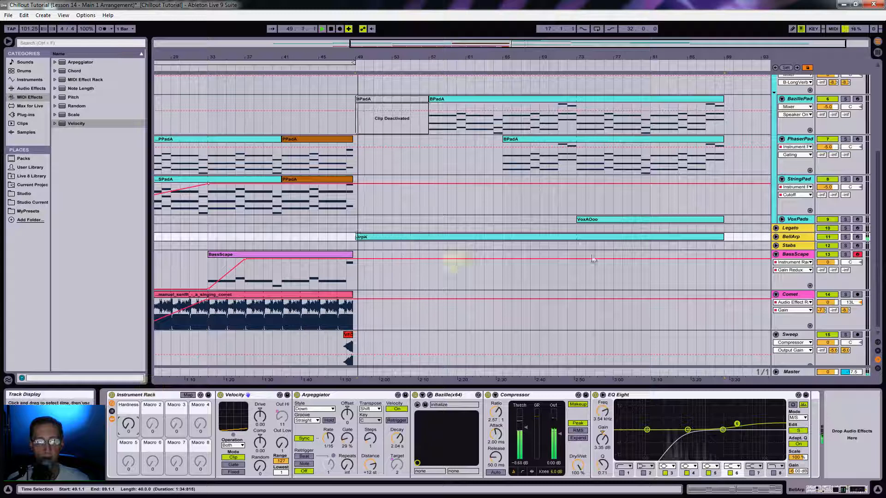
Step: Unfold the BellArp track and automate Hardness to rise from its minimum at bar 49 to 127 at bar 65
{"action": "left_click", "coordinate": [776, 237]}
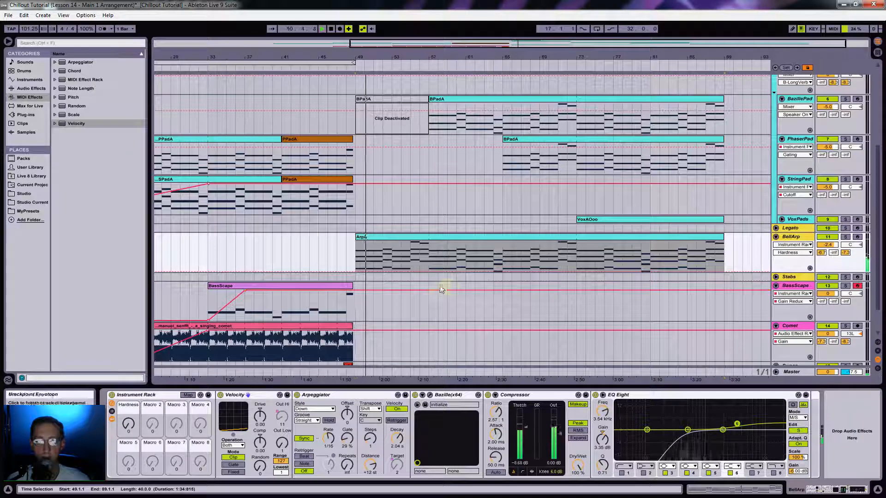
{"action": "left_click", "coordinate": [502, 271]}
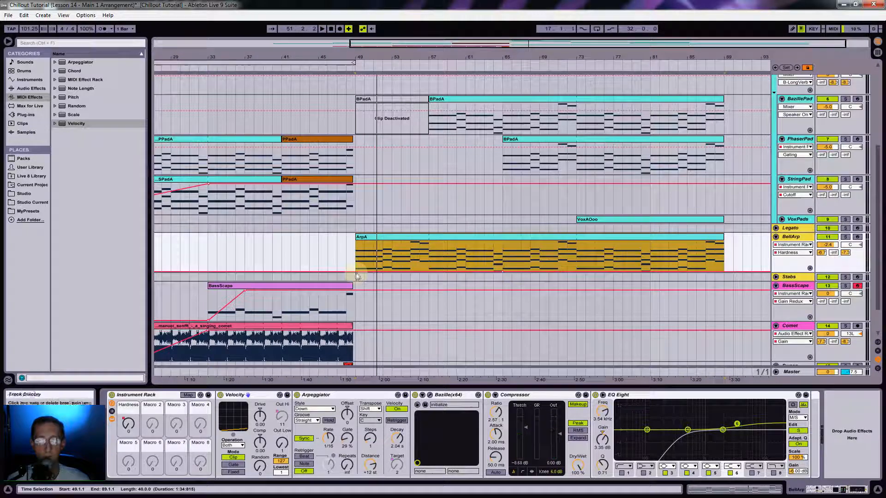
{"action": "left_click", "coordinate": [409, 260]}
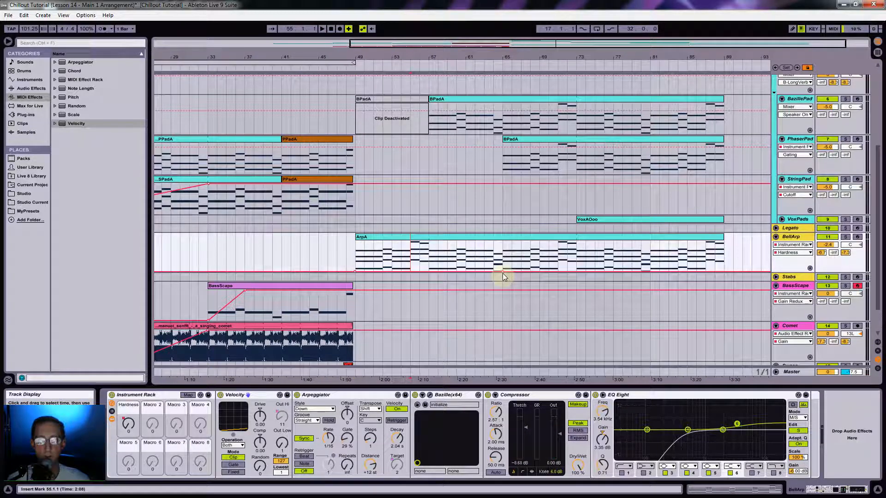
{"action": "left_click_drag", "start_coordinate": [502, 271], "coordinate": [502, 241]}
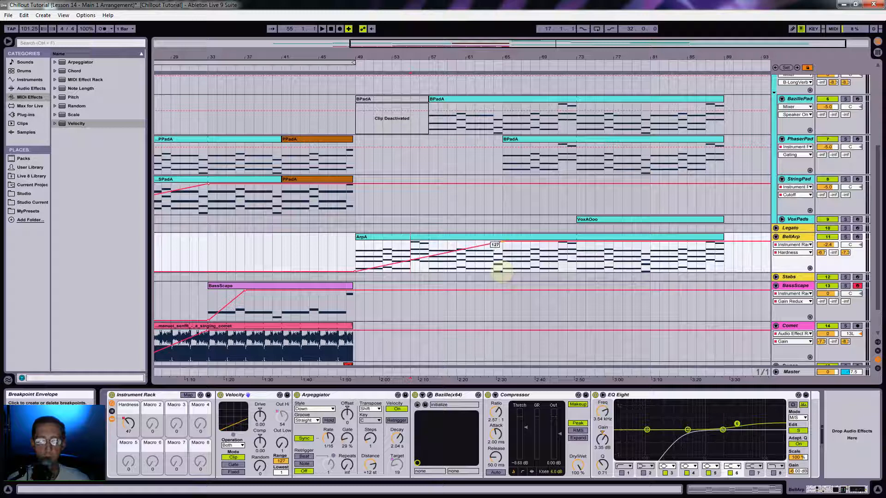
Step: Play the arrangement from bar 49 and delete the deactivated BPadA clip between bars 49 and 57 on the BazillePad track
{"action": "left_click", "coordinate": [357, 256]}
{"action": "key", "text": "space"}
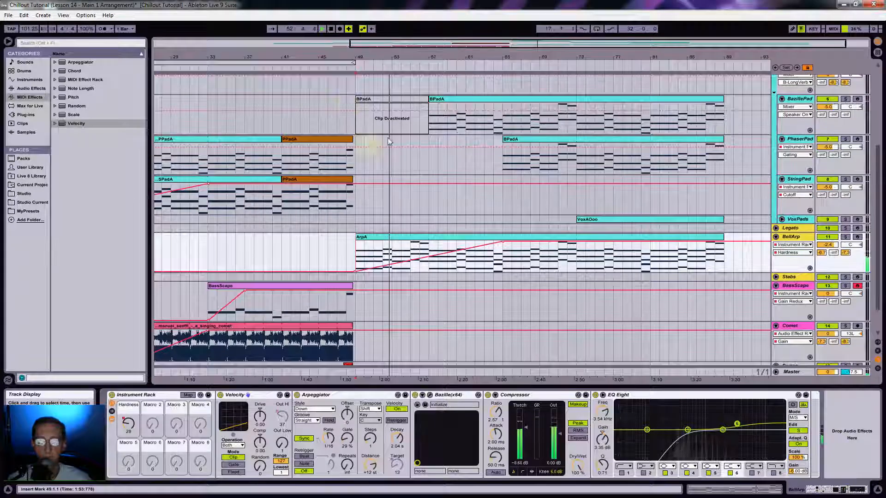
{"action": "scroll", "coordinate": [454, 144], "scroll_direction": "up", "scroll_amount": 3}
{"action": "left_click", "coordinate": [404, 165]}
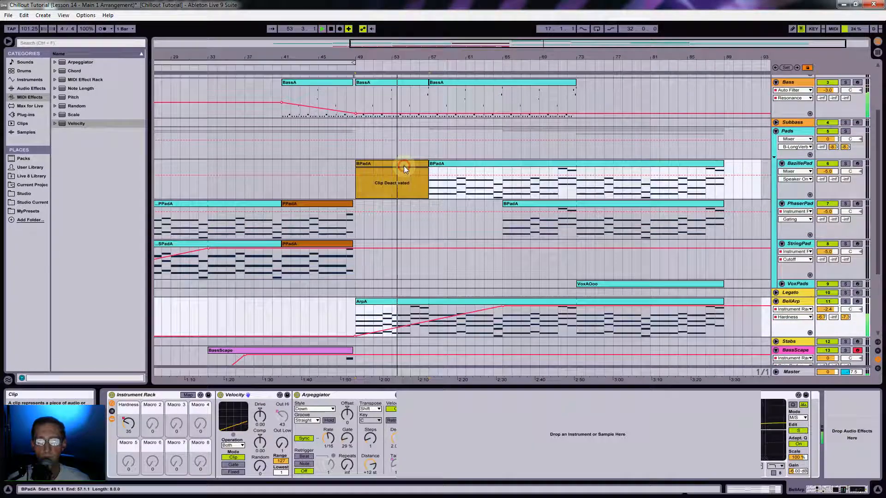
{"action": "key", "text": "Delete"}
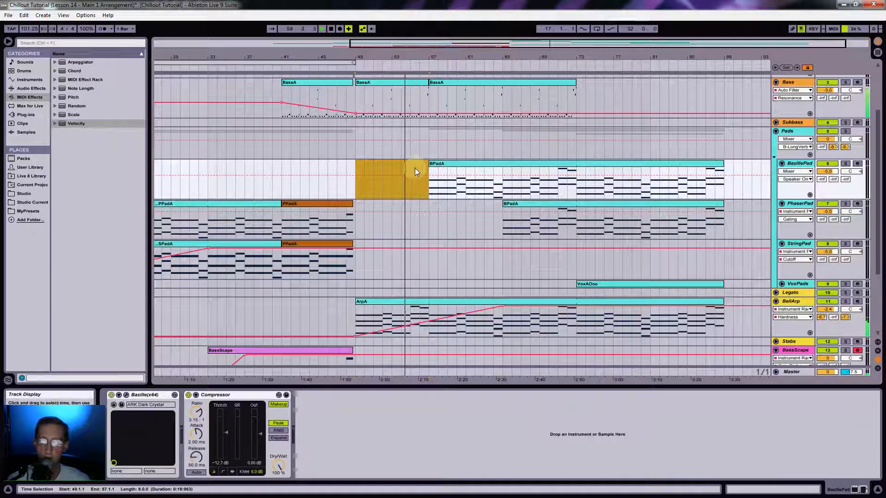
Step: Open the Bazille synth on the BazillePad track and select its Filter 1 Cutoff as the track's automation parameter
{"action": "left_click", "coordinate": [792, 170]}
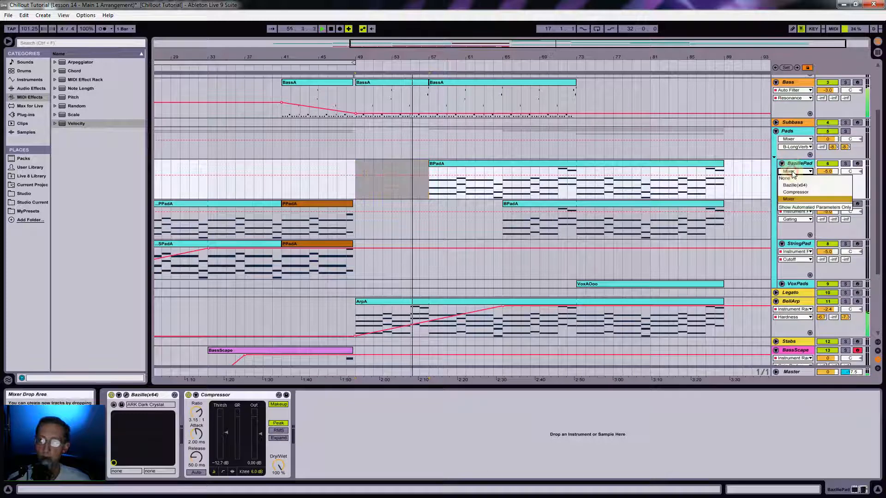
{"action": "left_click", "coordinate": [794, 168]}
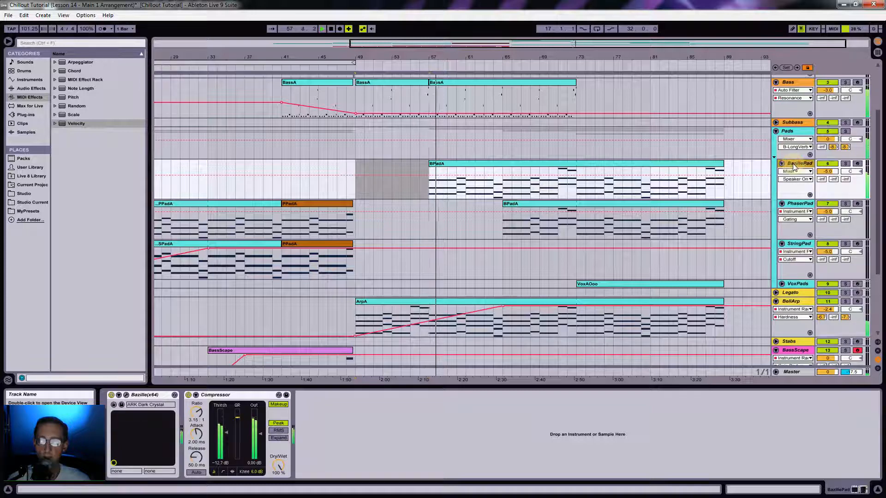
{"action": "left_click", "coordinate": [119, 396]}
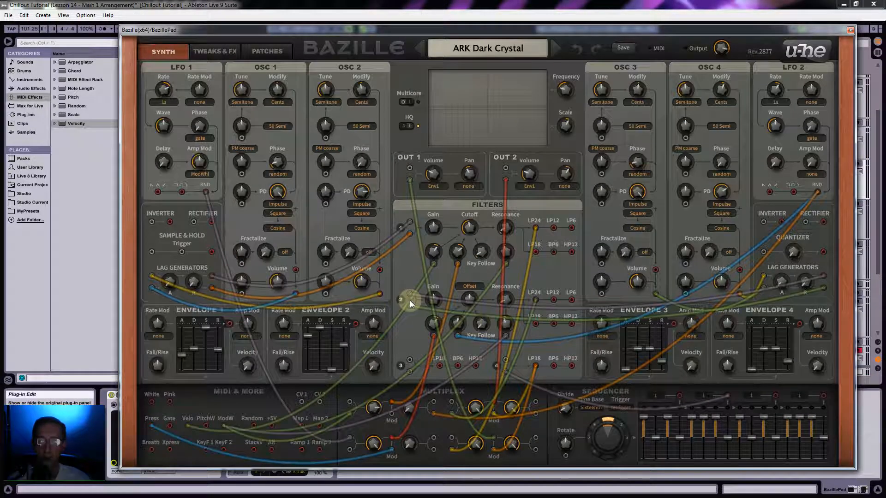
{"action": "left_click_drag", "start_coordinate": [410, 300], "coordinate": [414, 419]}
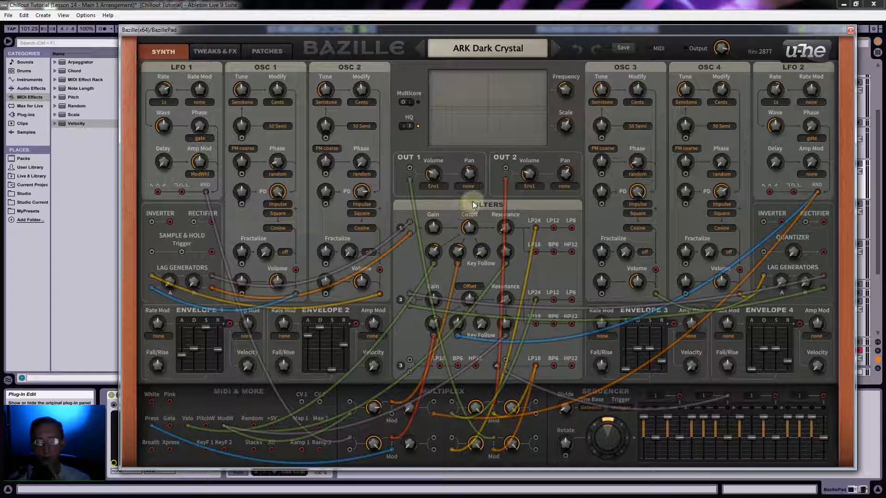
{"action": "left_click", "coordinate": [472, 228]}
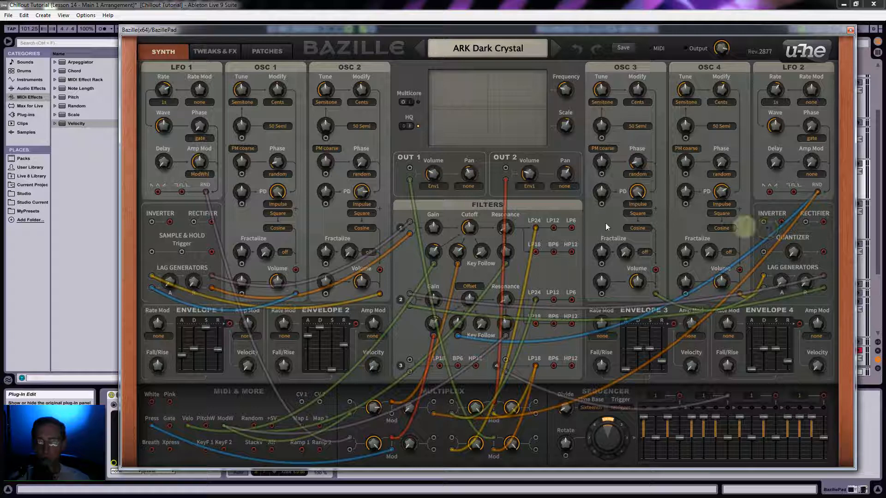
{"action": "left_click_drag", "start_coordinate": [568, 30], "coordinate": [606, 402]}
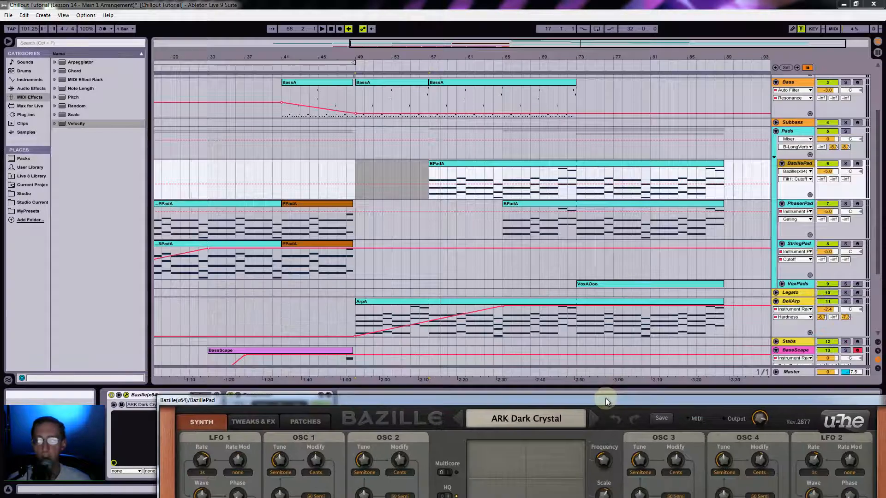
Step: Audition the BazillePad part from bar 57 while examining Bazille's Filter 1 Cutoff and modulation wheel patching, and close the synth window
{"action": "left_click", "coordinate": [429, 179]}
{"action": "left_click", "coordinate": [429, 179]}
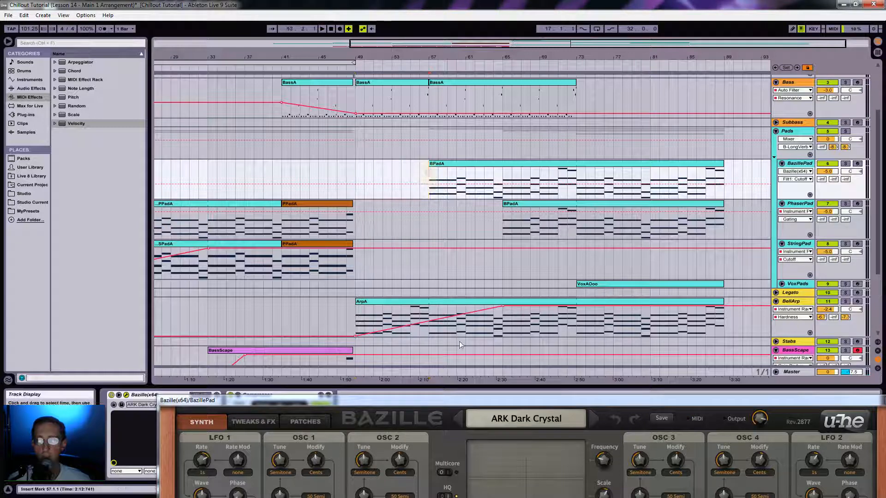
{"action": "key", "text": "space"}
{"action": "left_click_drag", "start_coordinate": [482, 402], "coordinate": [426, 105]}
{"action": "mouse_move", "coordinate": [452, 301]}
{"action": "left_mouse_down"}
{"action": "mouse_move", "coordinate": [451, 344]}
{"action": "mouse_move", "coordinate": [456, 223]}
{"action": "mouse_move", "coordinate": [450, 310]}
{"action": "mouse_move", "coordinate": [450, 301]}
{"action": "left_mouse_up"}
{"action": "left_click_drag", "start_coordinate": [477, 104], "coordinate": [483, 16]}
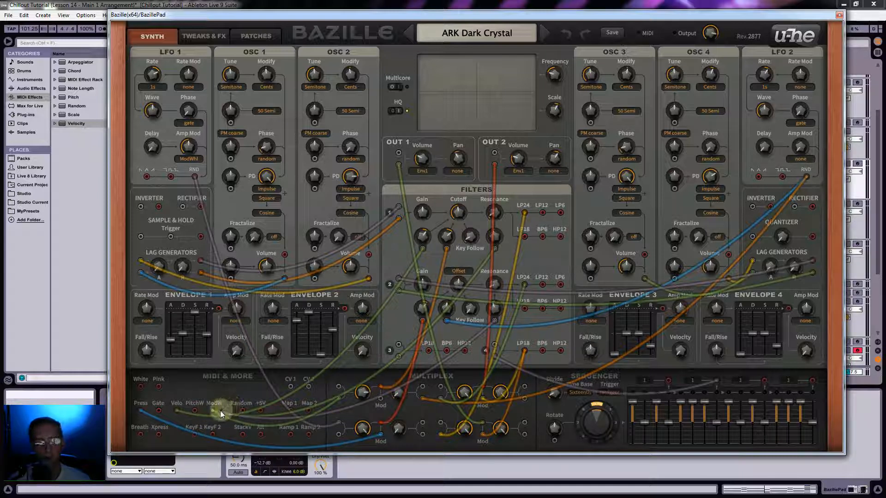
{"action": "left_click", "coordinate": [839, 16]}
Step: Inspect the 1 - Modulation envelope in the BPadA clip on BazillePad and compare it with the track's automation devices
{"action": "double_click", "coordinate": [535, 165]}
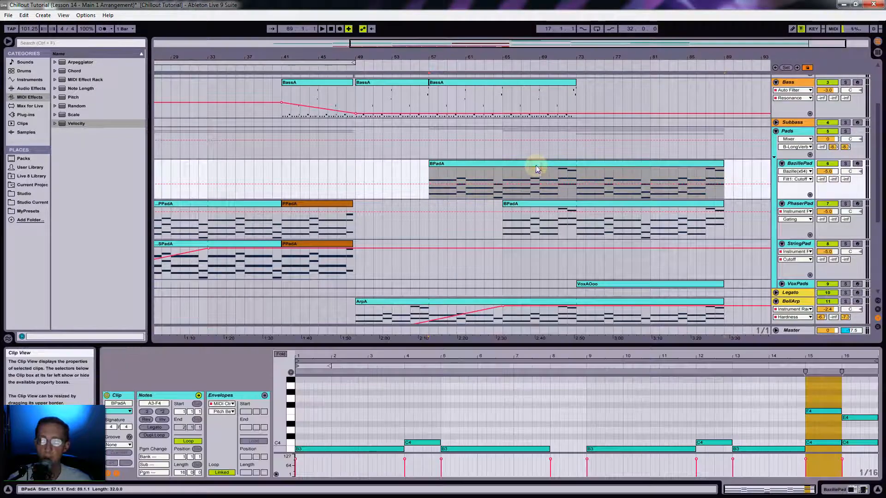
{"action": "left_click", "coordinate": [223, 412]}
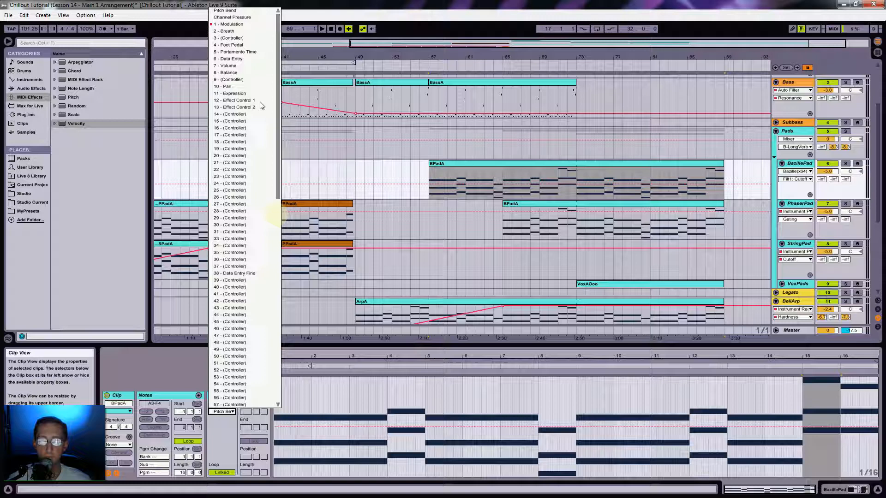
{"action": "left_click", "coordinate": [245, 24]}
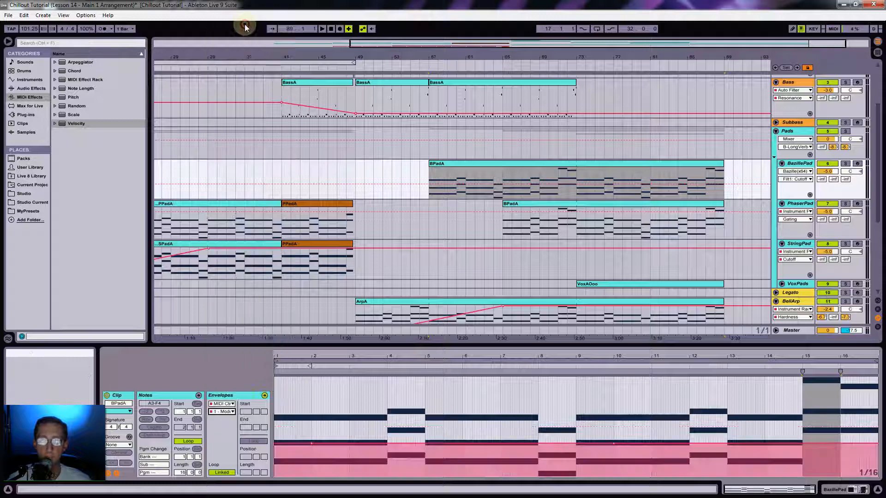
{"action": "left_click", "coordinate": [490, 167]}
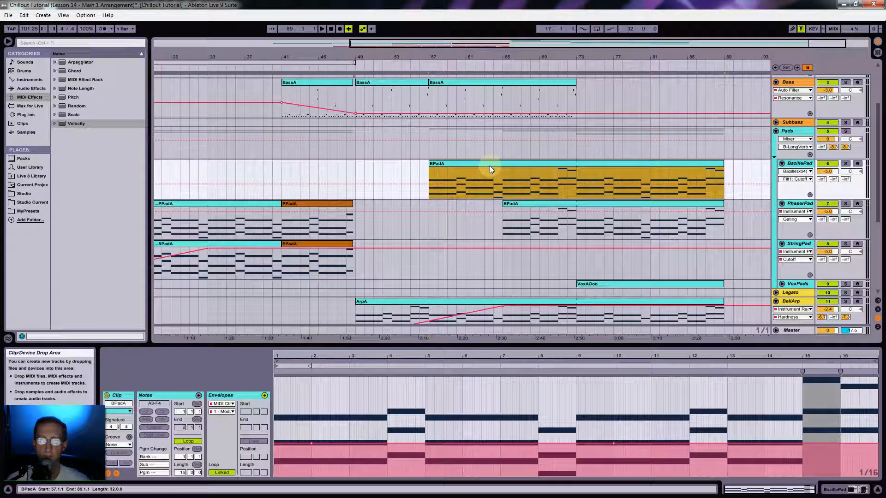
{"action": "left_click", "coordinate": [799, 171]}
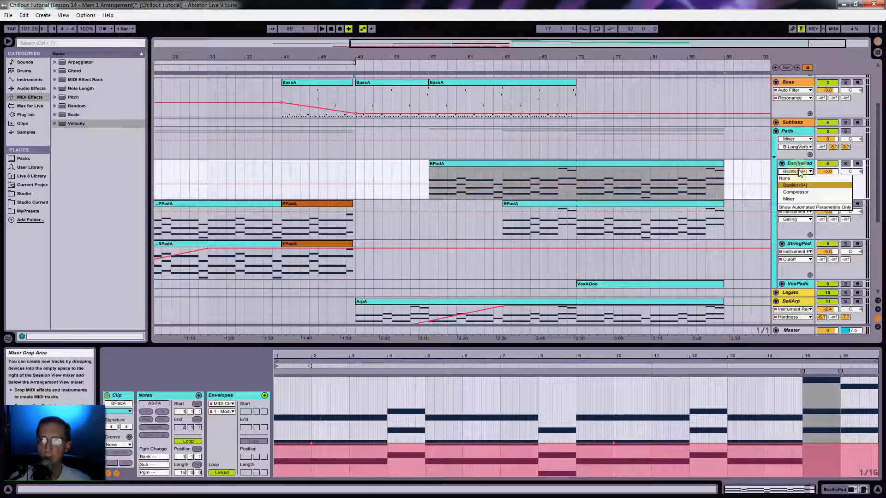
{"action": "left_click", "coordinate": [795, 185]}
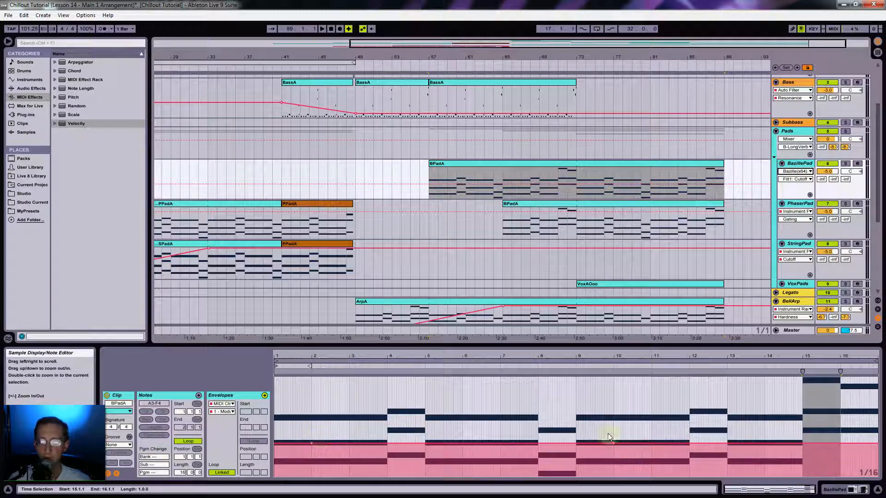
{"action": "left_click", "coordinate": [456, 162]}
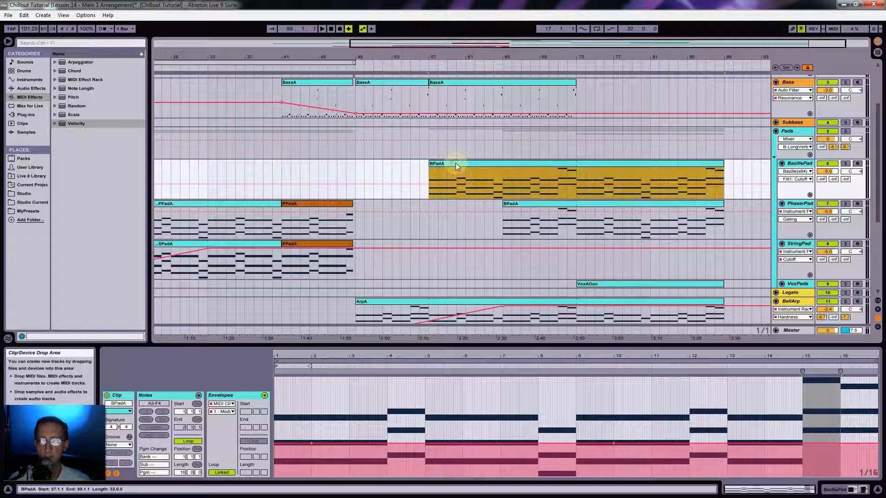
{"action": "left_click", "coordinate": [504, 356]}
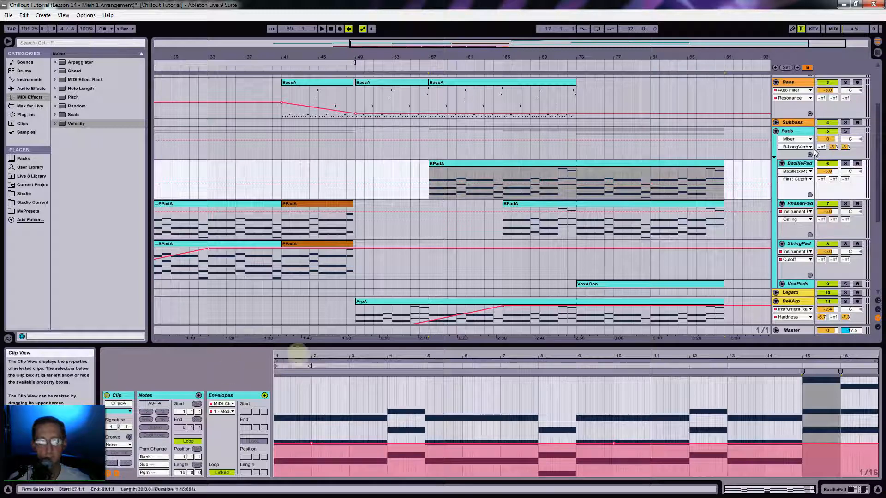
Step: Configure the Bazille device on BazillePad to expose its Filter 1 Cutoff parameter
{"action": "left_click", "coordinate": [800, 163]}
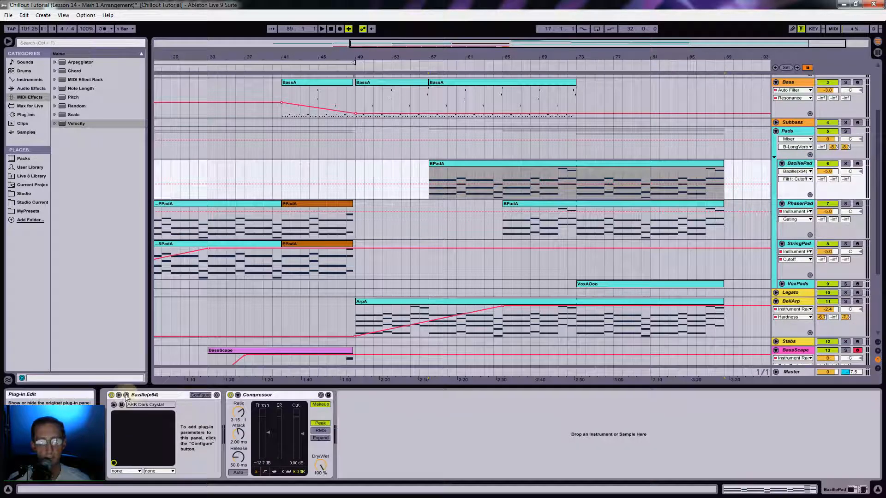
{"action": "left_click", "coordinate": [198, 395]}
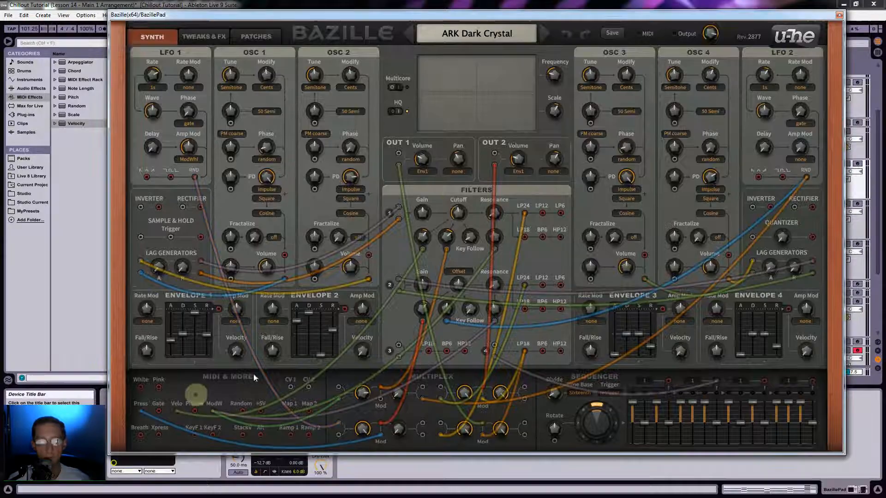
{"action": "left_click", "coordinate": [461, 209]}
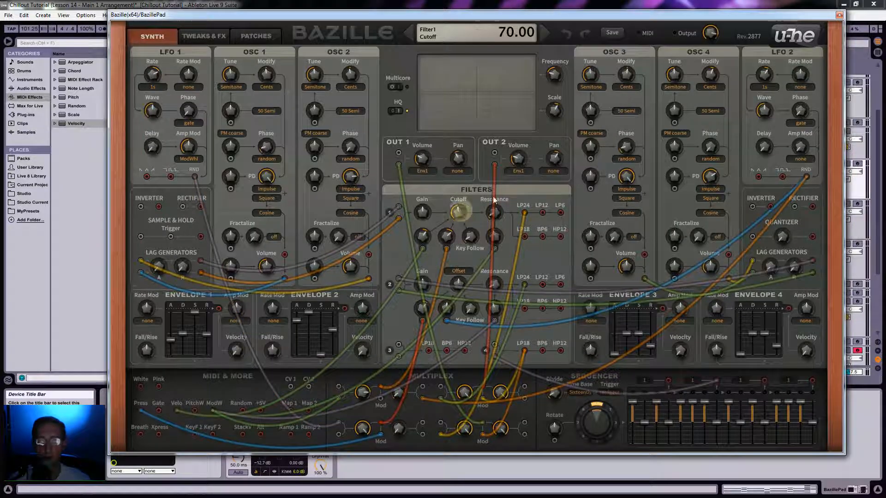
{"action": "left_click", "coordinate": [839, 15]}
{"action": "left_click", "coordinate": [207, 396]}
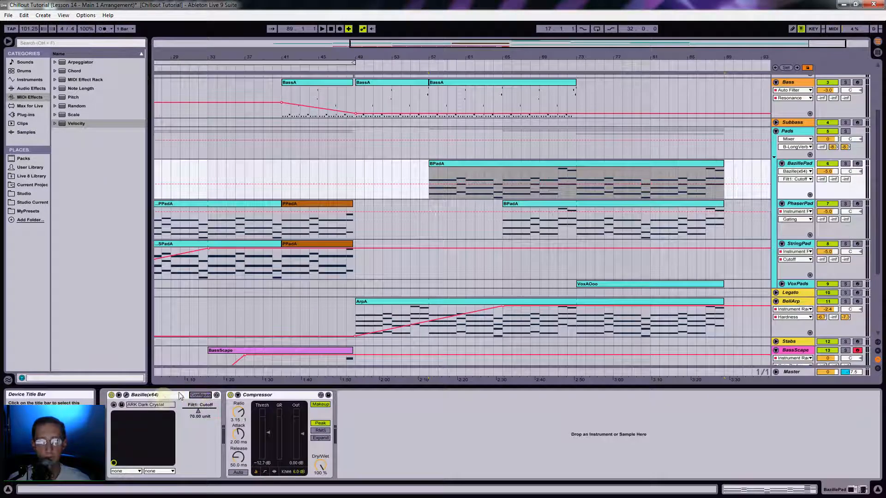
Step: Group the Bazille and Compressor devices into an Instrument Rack and show its macro controls
{"action": "left_click", "coordinate": [178, 395]}
{"action": "key", "text": "ctrl+g"}
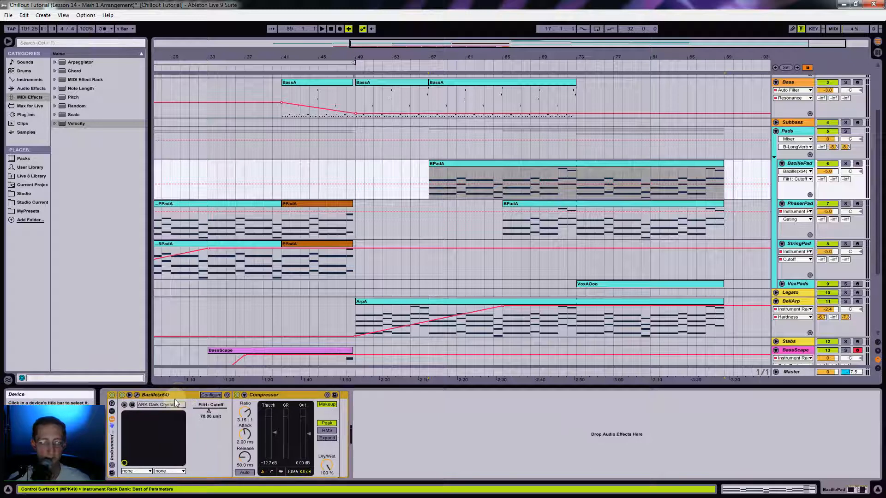
{"action": "left_click", "coordinate": [112, 405]}
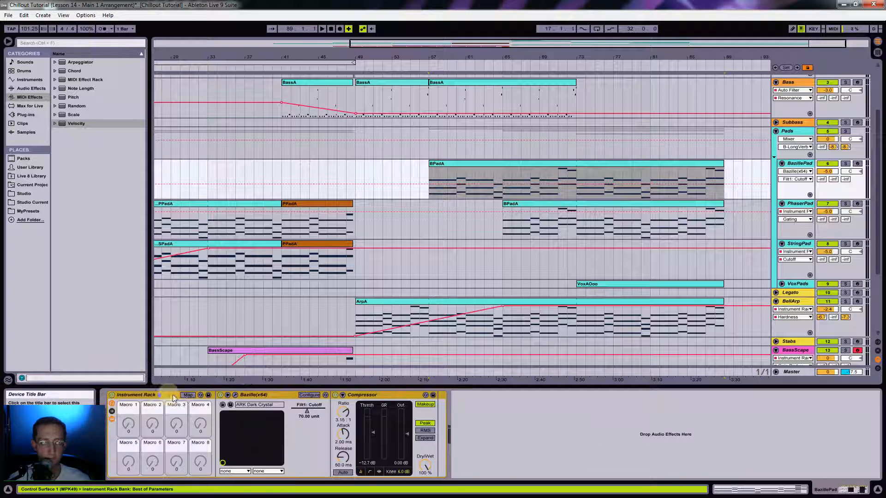
Step: Map Bazille's Filt1: Cutoff parameter to Macro 1 of the rack
{"action": "left_click", "coordinate": [188, 395]}
{"action": "left_click", "coordinate": [309, 416]}
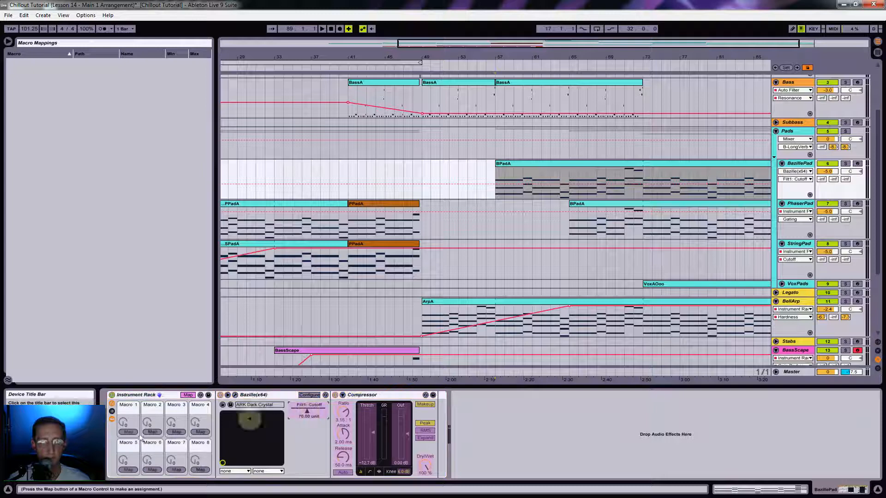
{"action": "left_click", "coordinate": [129, 432]}
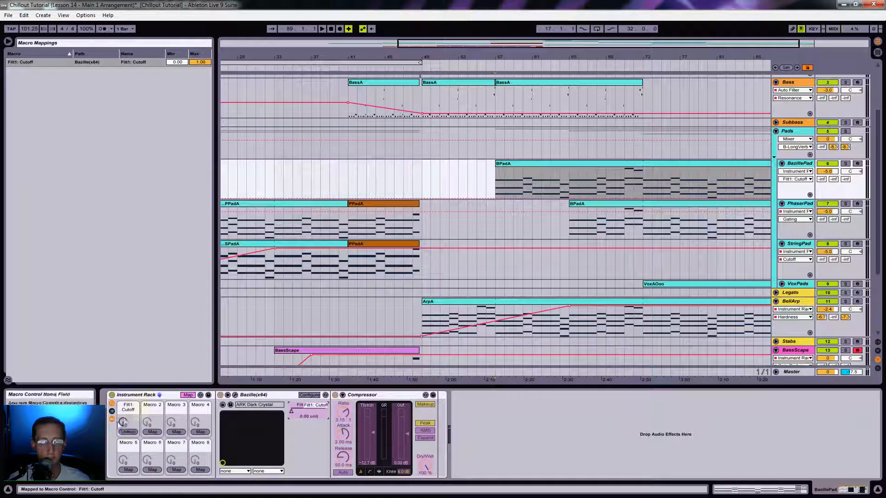
Step: Raise the Filt1: Cutoff macro to 127 and set its mapping's maximum to 0.47 while listening to the pad
{"action": "left_click_drag", "start_coordinate": [122, 425], "coordinate": [123, 402]}
{"action": "mouse_move", "coordinate": [200, 61]}
{"action": "left_mouse_down"}
{"action": "mouse_move", "coordinate": [199, 76]}
{"action": "mouse_move", "coordinate": [199, 65]}
{"action": "left_mouse_up"}
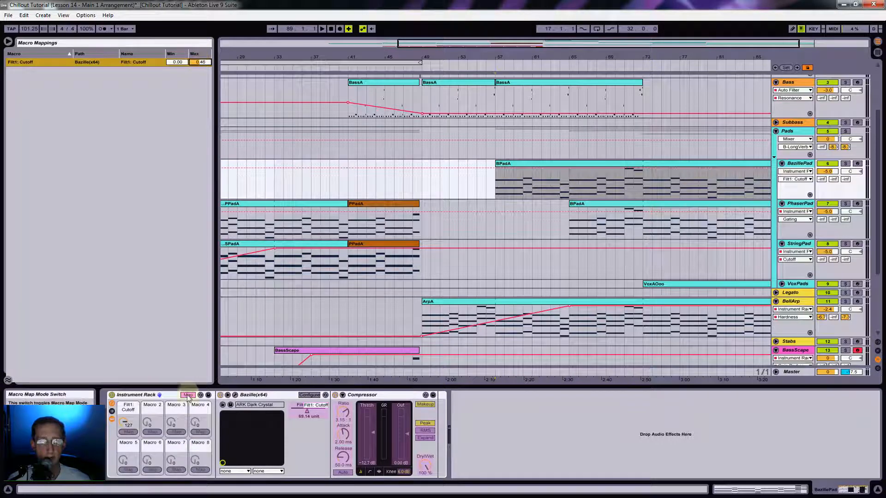
{"action": "key", "text": "space"}
{"action": "left_click_drag", "start_coordinate": [200, 62], "coordinate": [199, 84]}
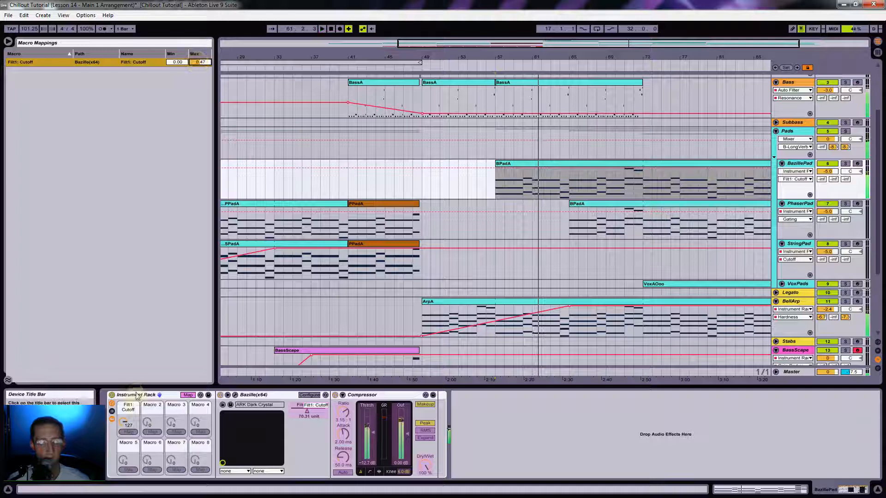
Step: Lower the Filt1: Cutoff macro to 0 and set its mapping's minimum to 0.34 while the pad plays
{"action": "left_click", "coordinate": [123, 427]}
{"action": "key", "text": "space"}
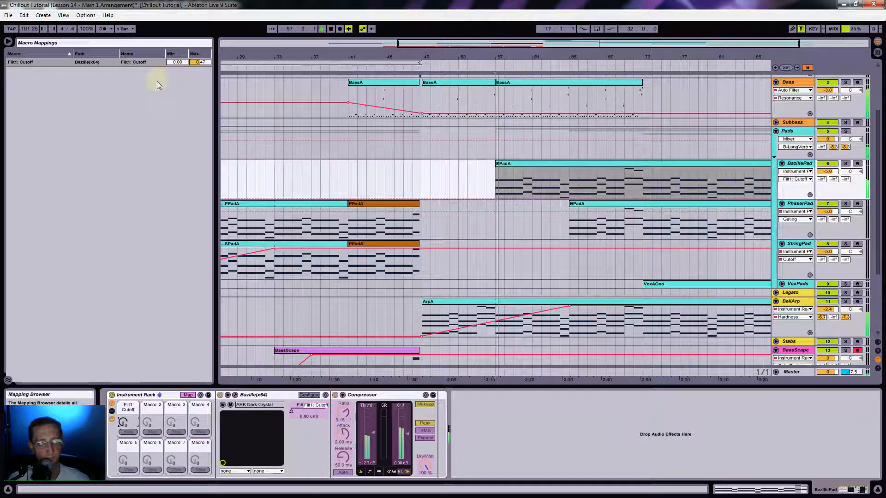
{"action": "left_click", "coordinate": [174, 62]}
{"action": "left_click_drag", "start_coordinate": [174, 62], "coordinate": [174, 59]}
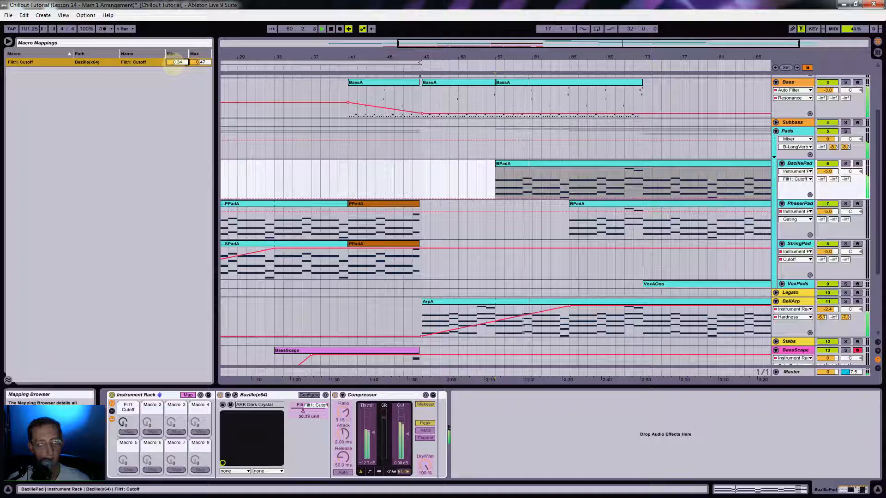
Step: Rename the first macro to Cutoff and leave macro mapping
{"action": "left_click", "coordinate": [129, 410]}
{"action": "key", "text": "ctrl+r"}
{"action": "type", "text": "Cutoff"}
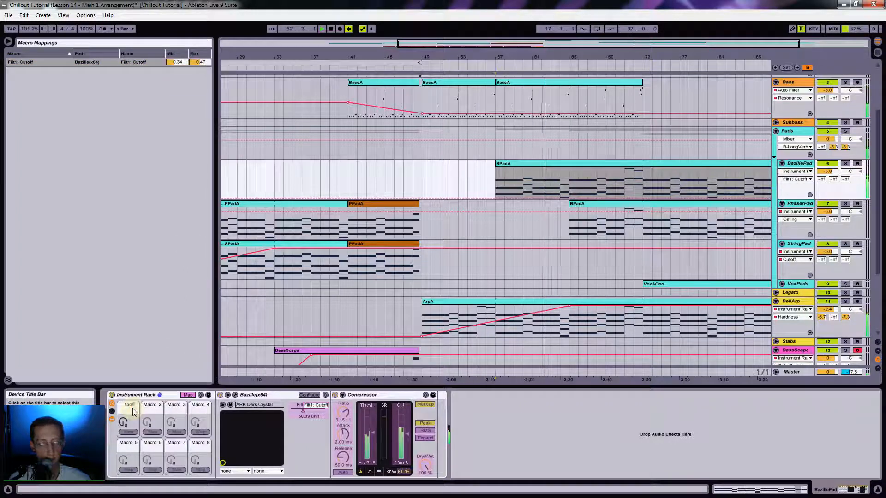
{"action": "key", "text": "Return"}
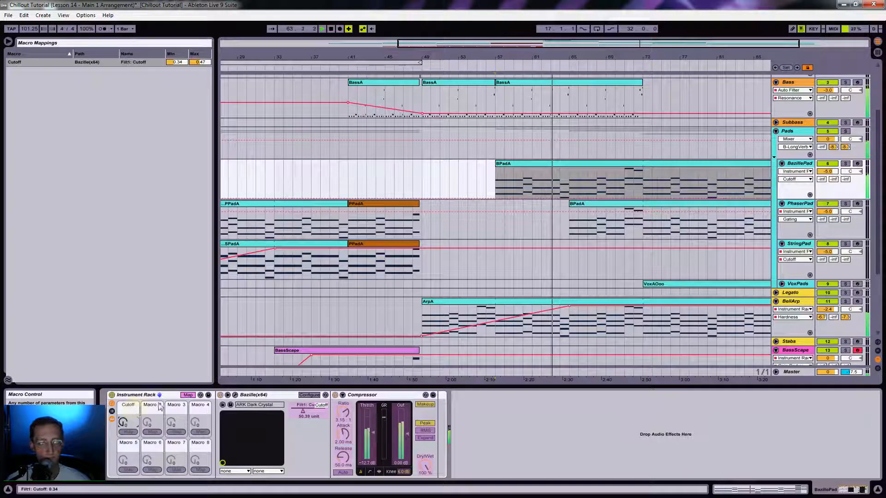
{"action": "left_click", "coordinate": [188, 395]}
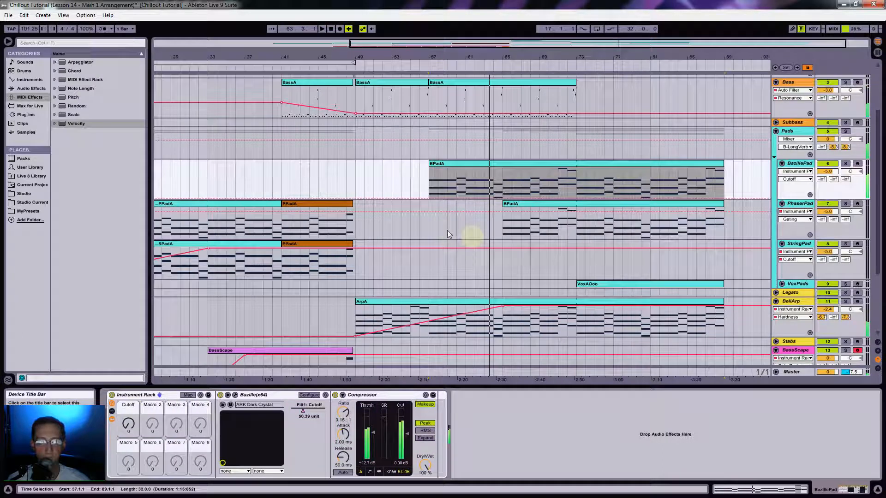
Step: Automate the BazillePad Cutoff to rise from 0 at bar 57 to 127 at bar 73
{"action": "left_click", "coordinate": [429, 200]}
{"action": "left_click", "coordinate": [486, 200]}
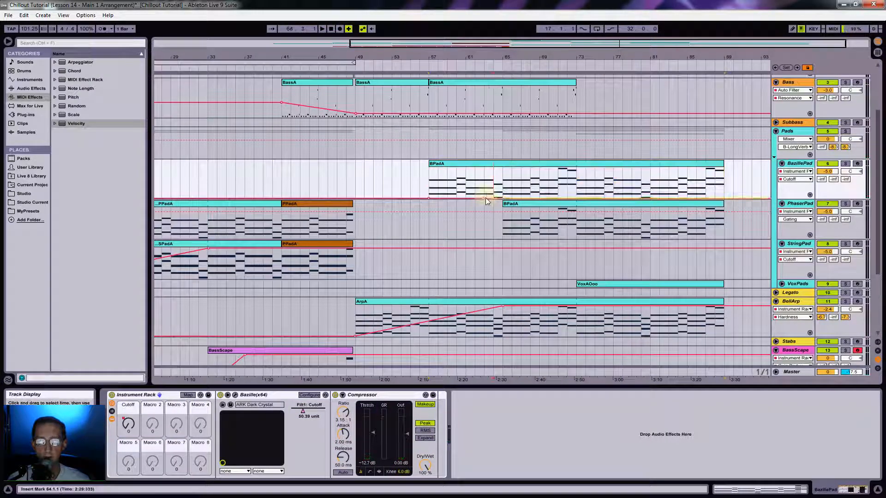
{"action": "left_click_drag", "start_coordinate": [485, 199], "coordinate": [573, 170]}
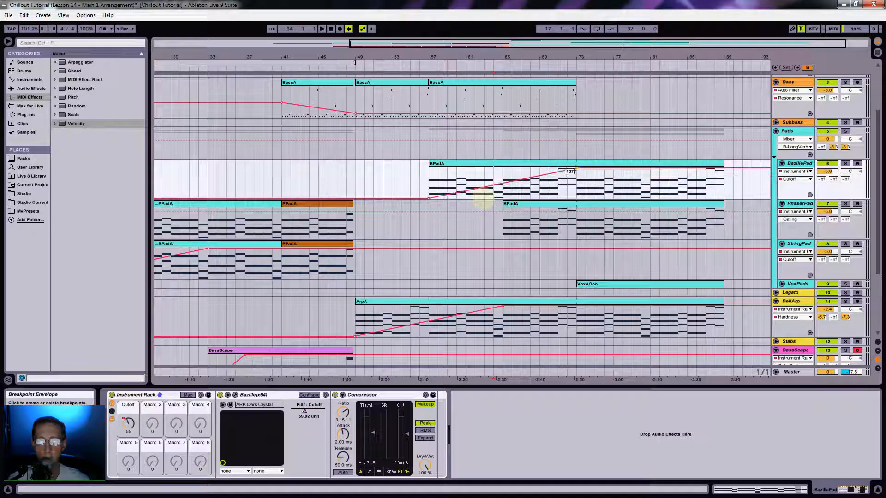
Step: Automate the PhaserPad Cutoff to drop to 0 at bar 65 from just before it, then rise to 127 at bar 81
{"action": "left_click", "coordinate": [794, 205]}
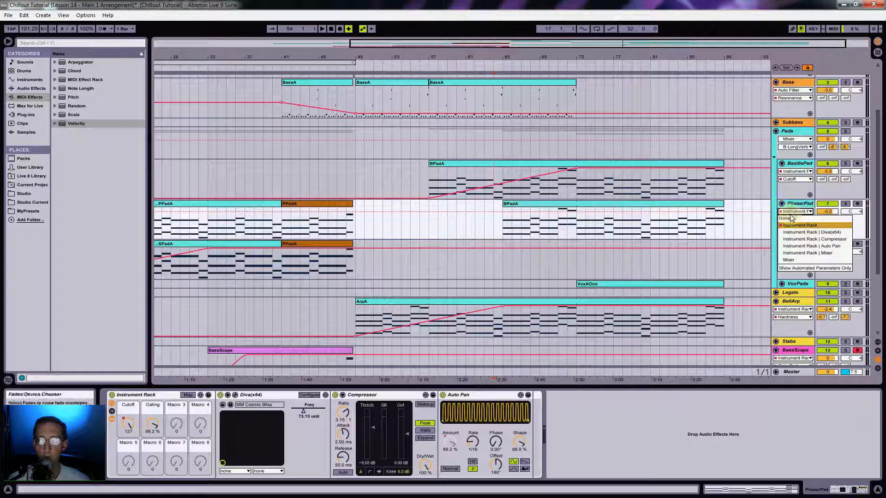
{"action": "left_click", "coordinate": [790, 218]}
{"action": "left_click", "coordinate": [792, 217]}
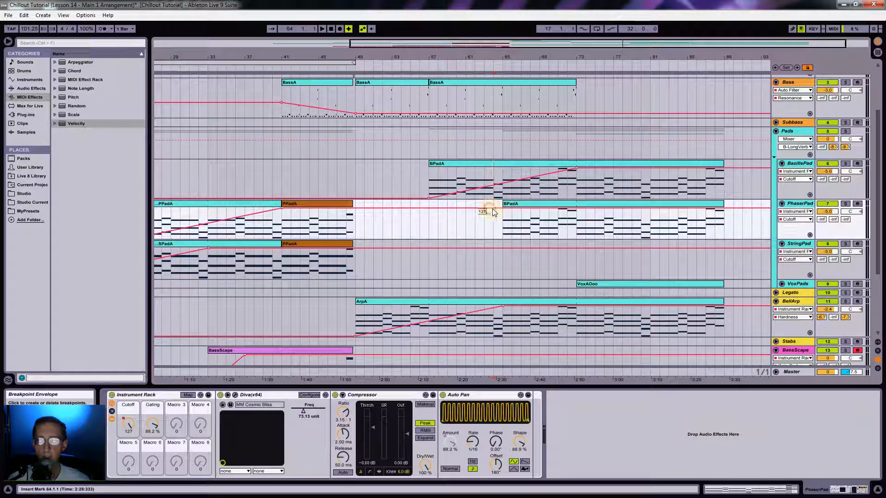
{"action": "left_click_drag", "start_coordinate": [503, 209], "coordinate": [503, 238]}
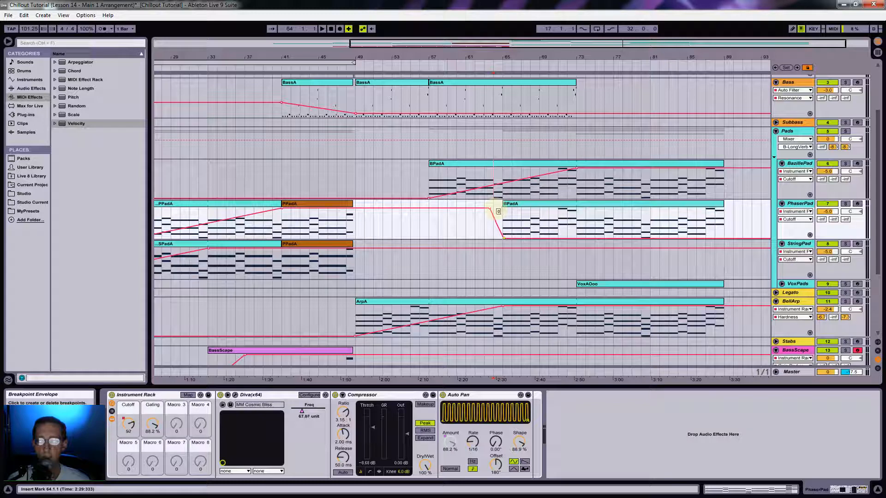
{"action": "left_click", "coordinate": [515, 236]}
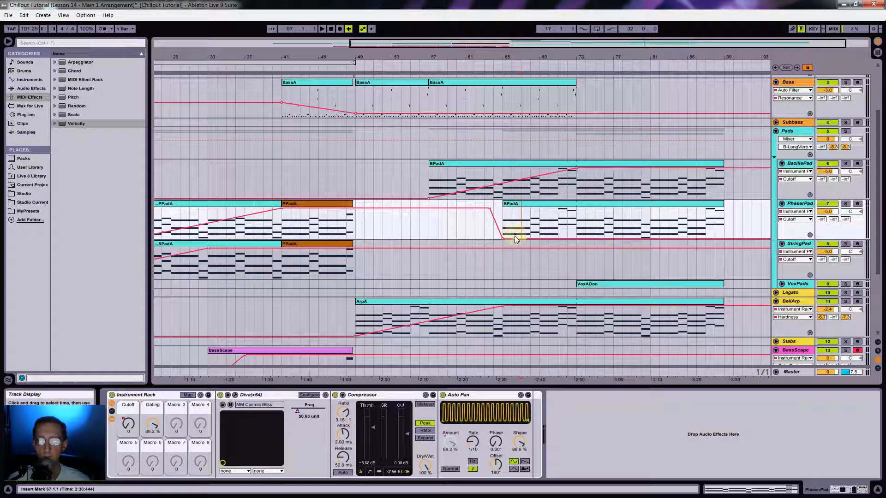
{"action": "left_click_drag", "start_coordinate": [515, 239], "coordinate": [652, 208]}
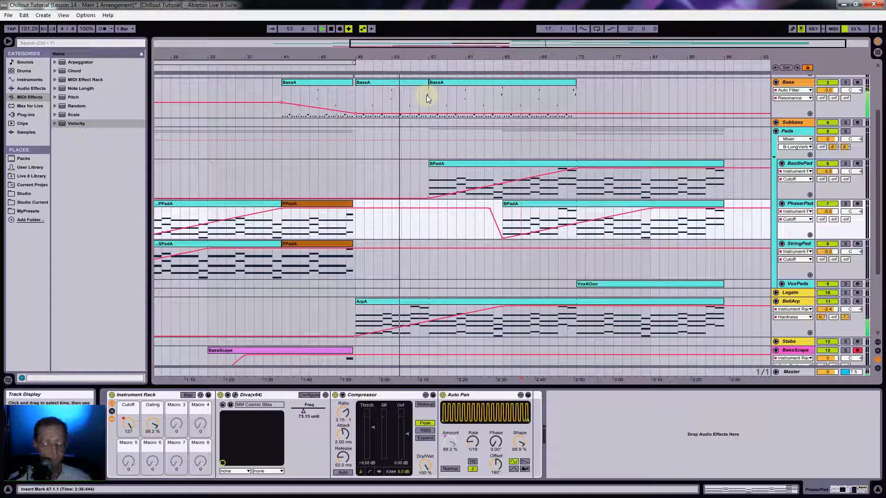
Step: Extend the last BassA clip and the Drums clip to bar 89 while the arrangement plays
{"action": "left_click", "coordinate": [429, 95]}
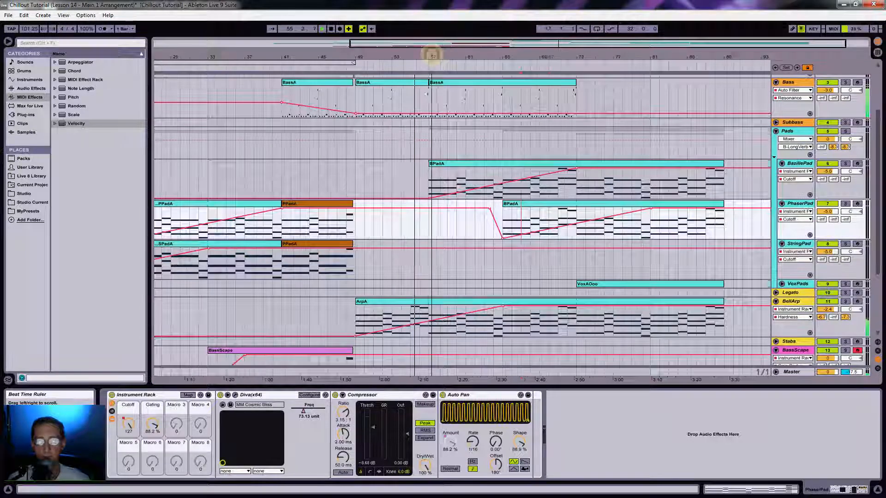
{"action": "left_click_drag", "start_coordinate": [439, 56], "coordinate": [433, 55]}
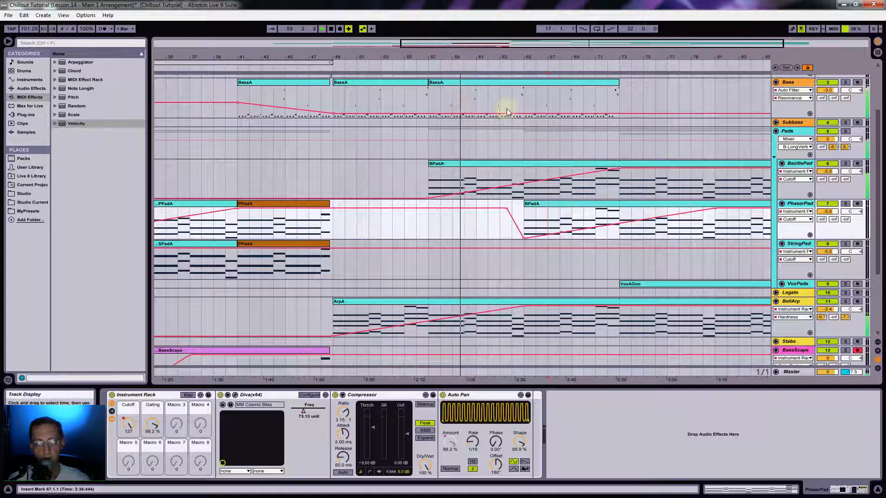
{"action": "left_click_drag", "start_coordinate": [552, 54], "coordinate": [533, 53]}
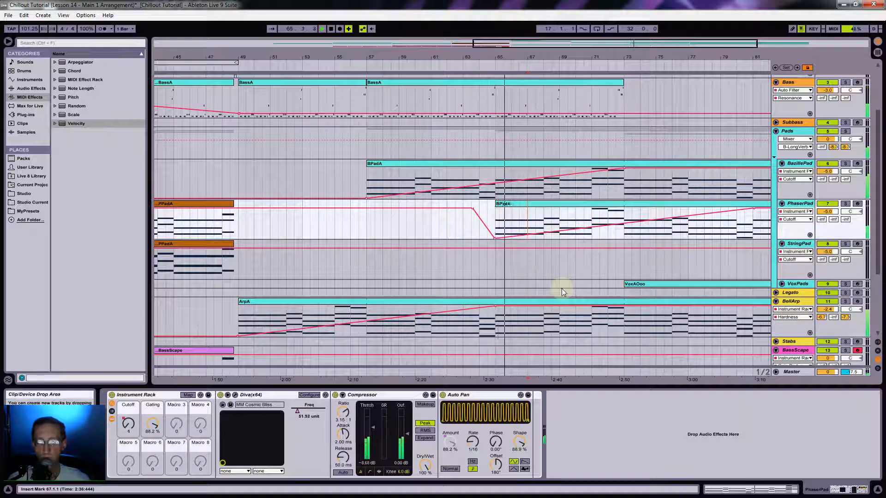
{"action": "left_click_drag", "start_coordinate": [582, 53], "coordinate": [576, 53]}
{"action": "scroll", "coordinate": [628, 96], "scroll_direction": "up", "scroll_amount": 2}
{"action": "scroll", "coordinate": [628, 96], "scroll_direction": "up", "scroll_amount": 1}
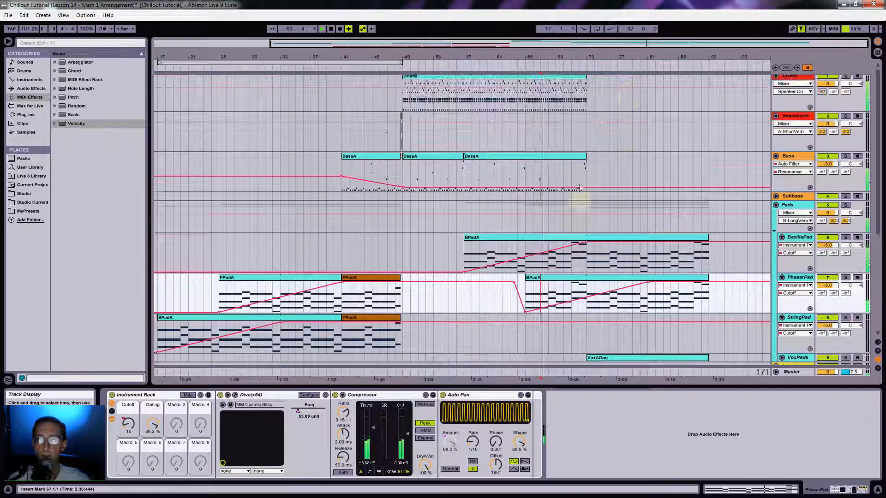
{"action": "left_click_drag", "start_coordinate": [586, 172], "coordinate": [709, 173]}
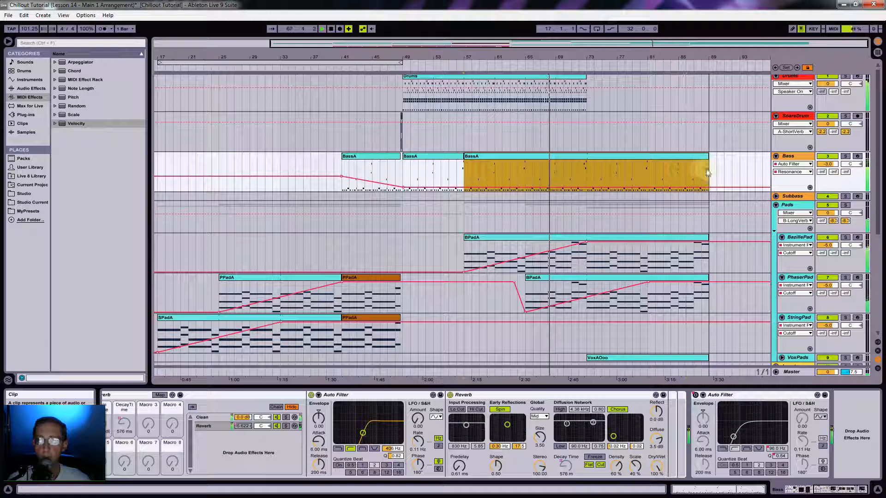
{"action": "left_click_drag", "start_coordinate": [585, 76], "coordinate": [708, 88]}
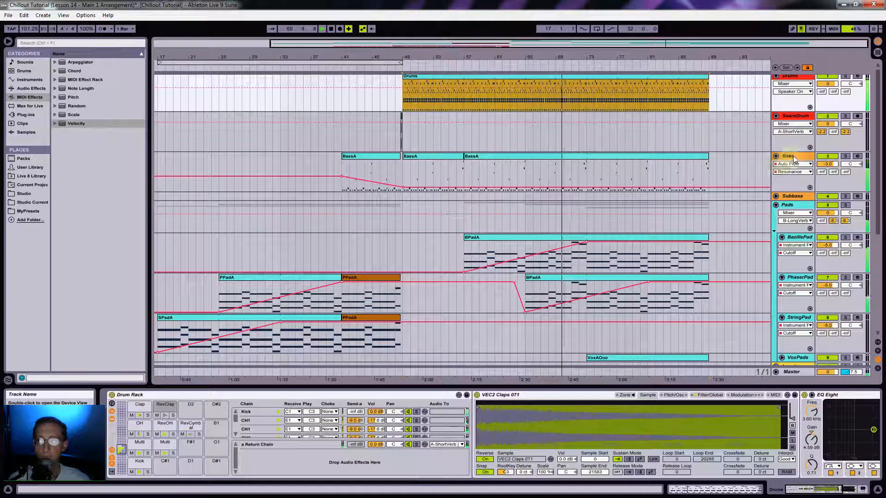
Step: Show the Auto Filter Frequency automation on the Bass track and stop playback
{"action": "left_click", "coordinate": [780, 169]}
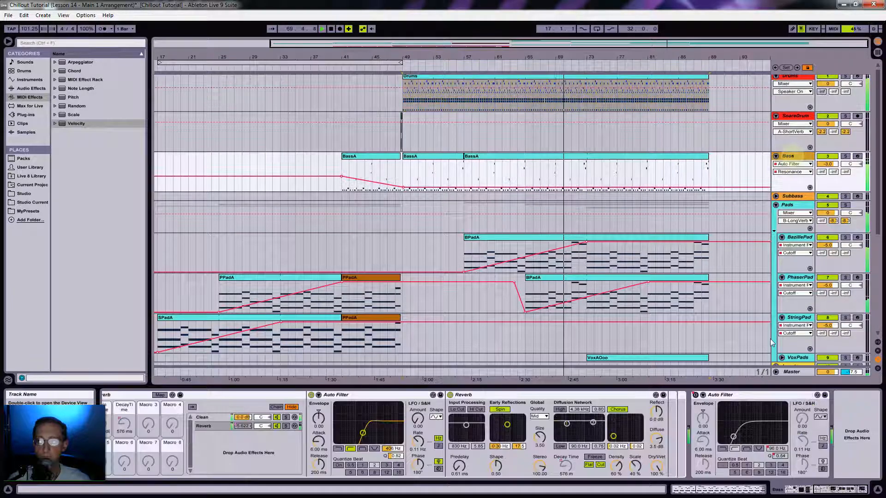
{"action": "left_click", "coordinate": [779, 449]}
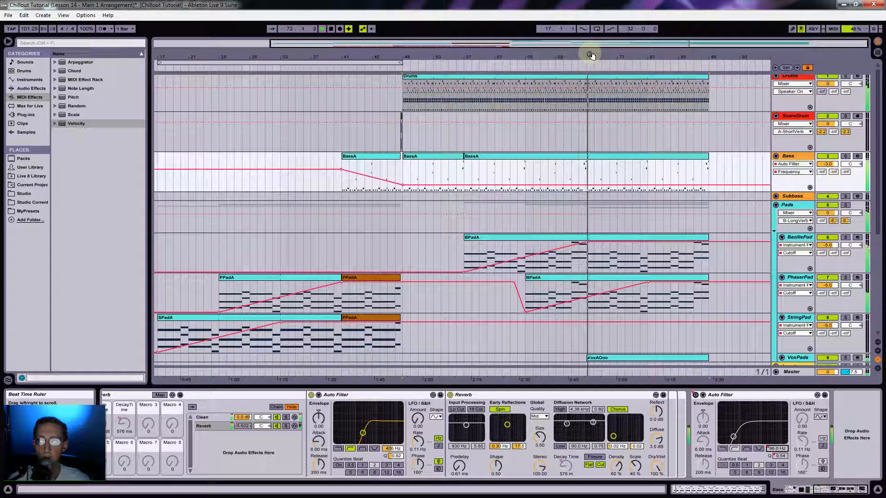
{"action": "left_click_drag", "start_coordinate": [591, 55], "coordinate": [574, 55]}
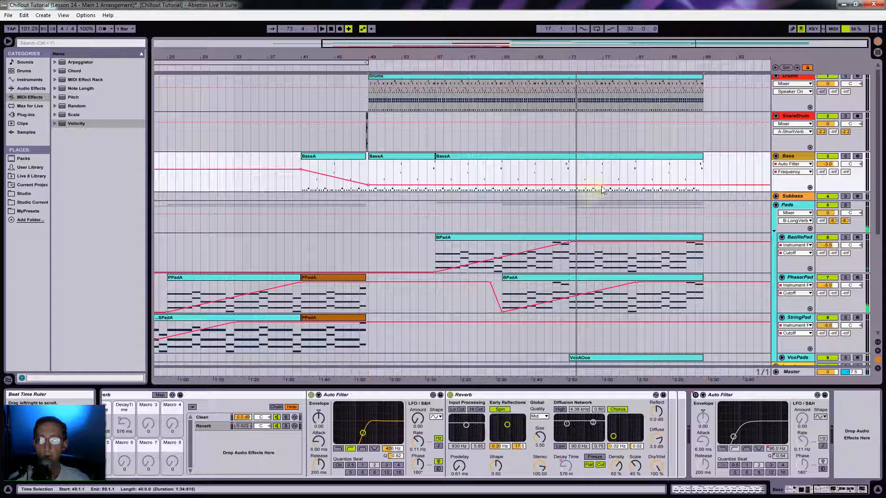
{"action": "left_click_drag", "start_coordinate": [578, 58], "coordinate": [581, 55]}
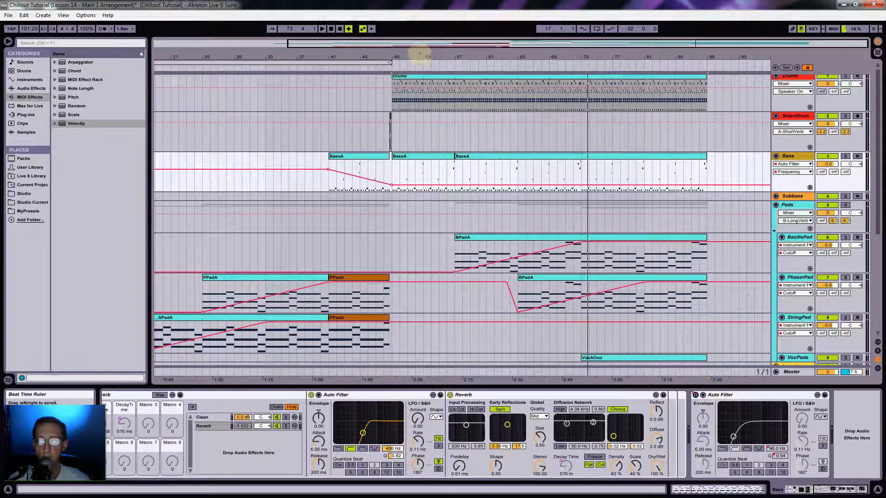
Step: Play the section from bar 49 and split the Drums clip at bar 53
{"action": "left_click_drag", "start_coordinate": [418, 54], "coordinate": [459, 169]}
{"action": "left_click", "coordinate": [357, 102]}
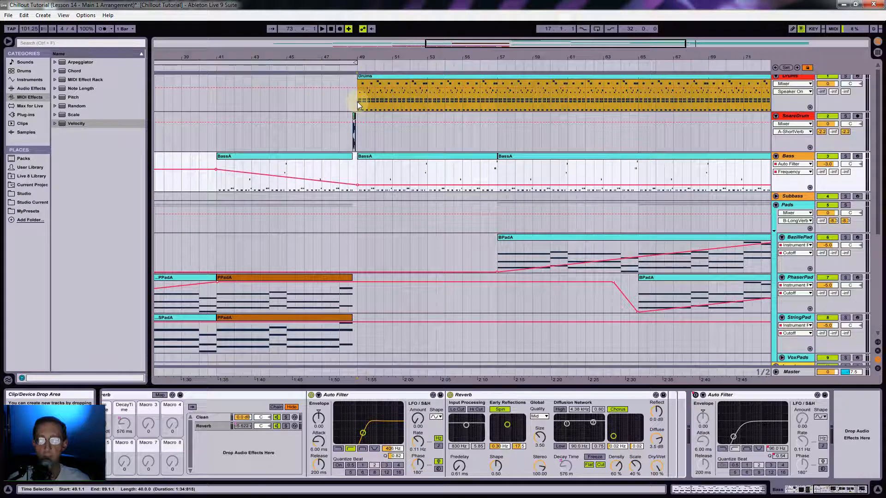
{"action": "key", "text": "space"}
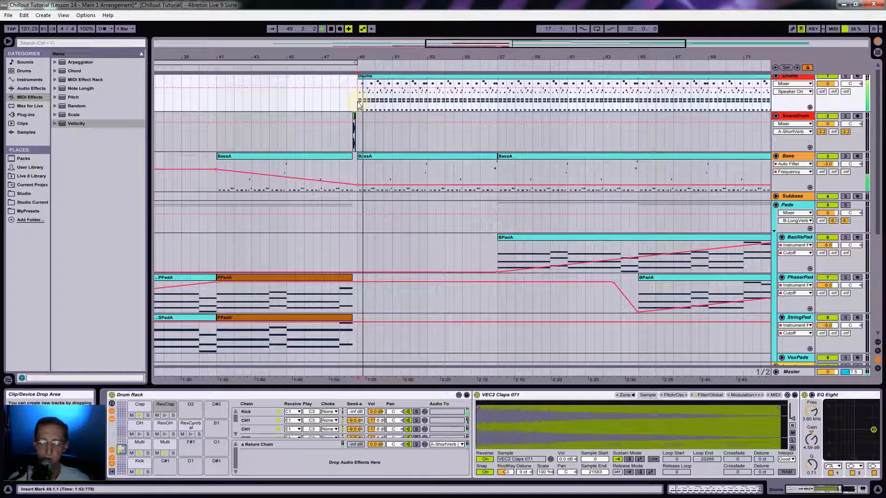
{"action": "scroll", "coordinate": [443, 120], "scroll_direction": "up", "scroll_amount": 1}
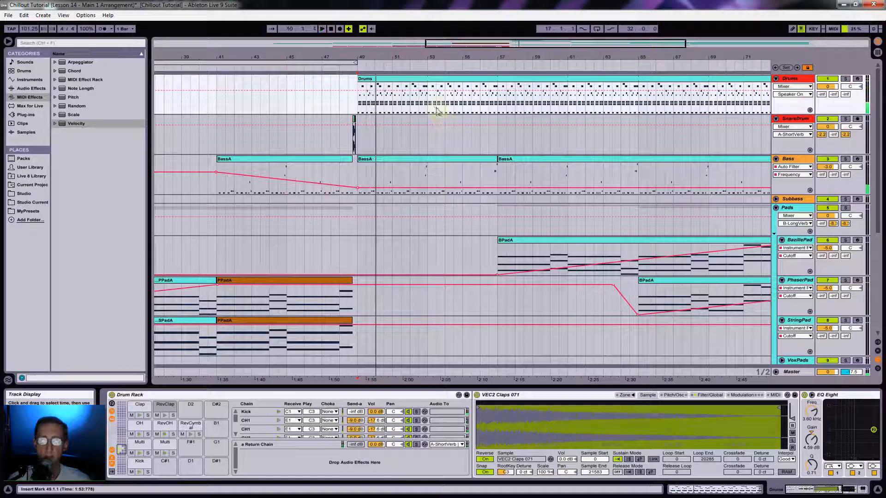
{"action": "left_click", "coordinate": [429, 108]}
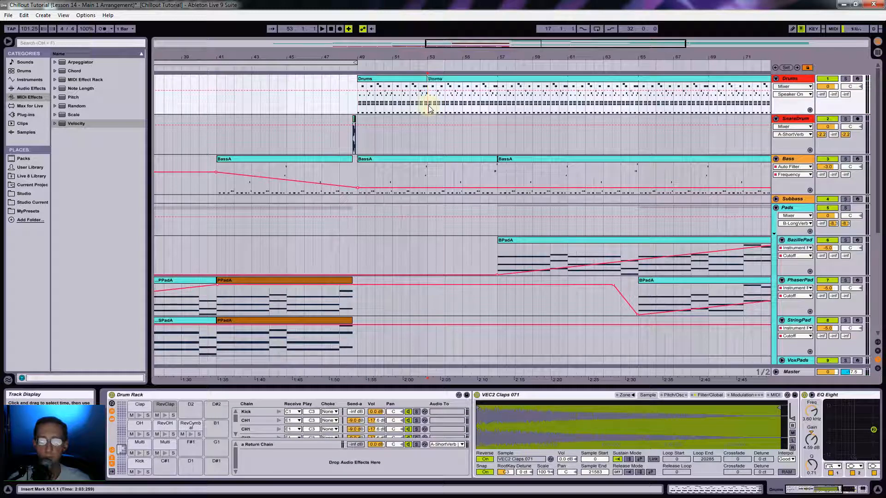
Step: Deactivate all Clap and RevClap notes in the Drums clip at bars 49 to 53 and play from bar 49
{"action": "double_click", "coordinate": [396, 86]}
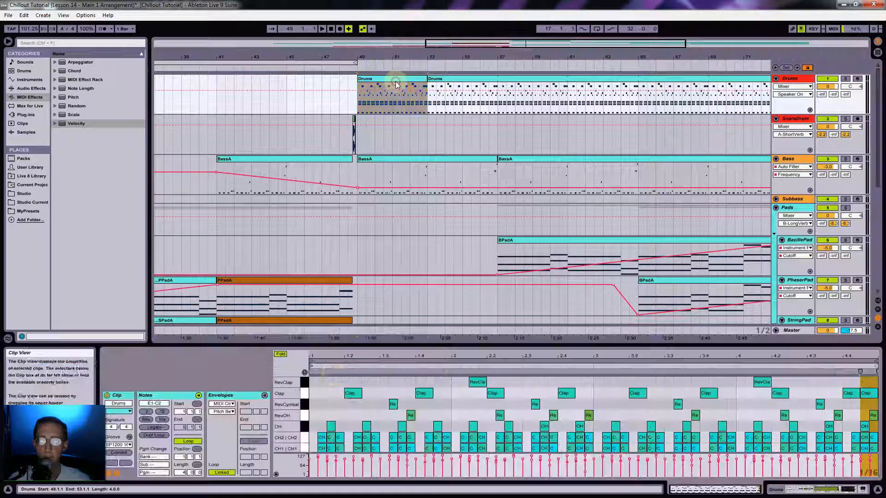
{"action": "left_click", "coordinate": [305, 394]}
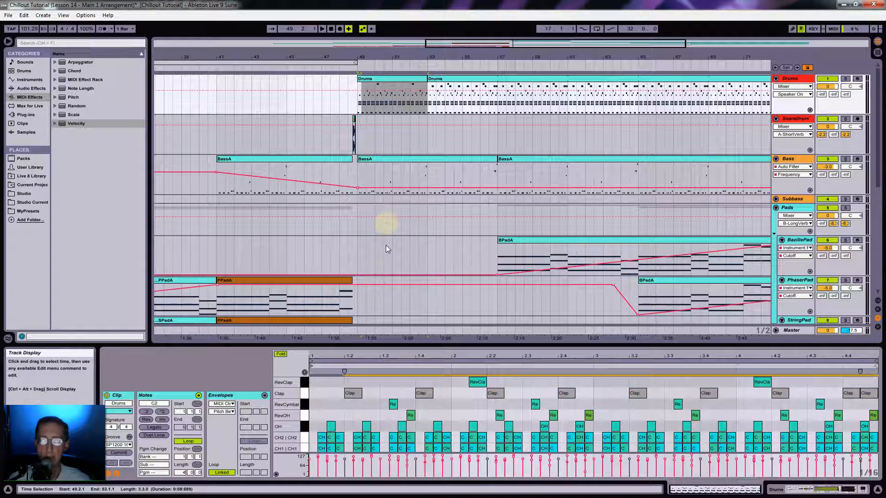
{"action": "left_click", "coordinate": [304, 384]}
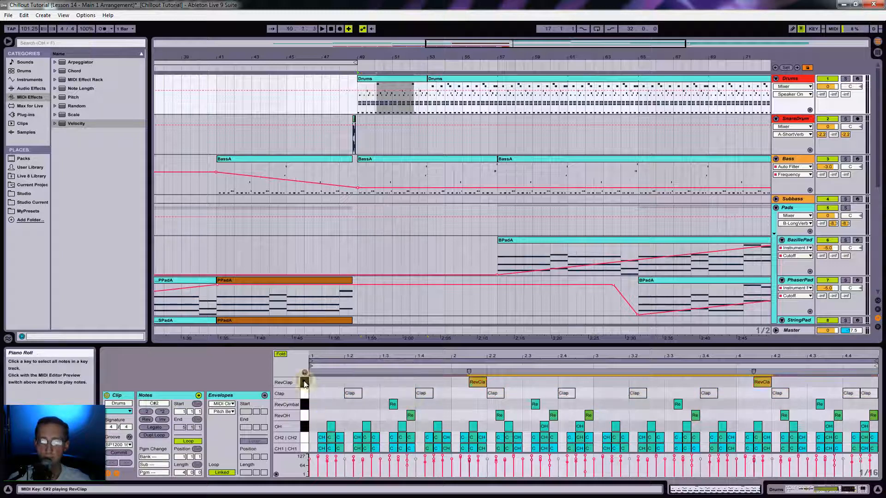
{"action": "left_click", "coordinate": [358, 96]}
{"action": "key", "text": "space"}
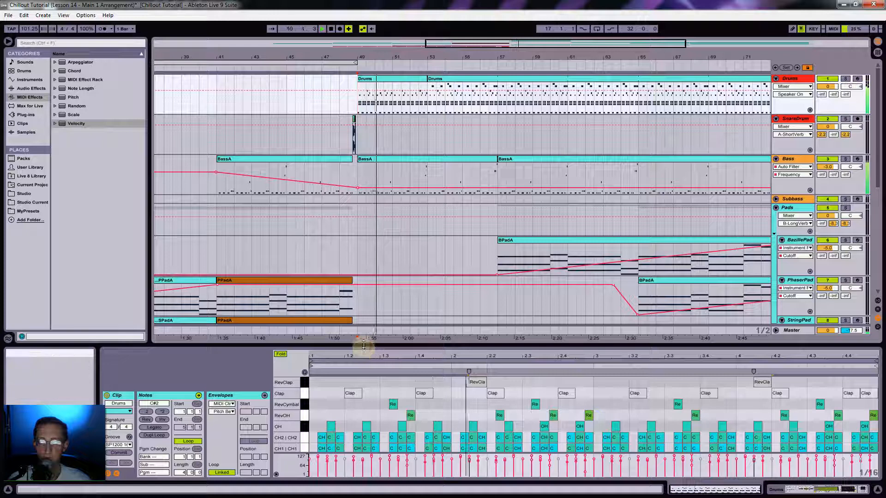
Step: Enlarge the note editor and deactivate all RevOH and RevCymbal notes in the same Drums clip
{"action": "left_click_drag", "start_coordinate": [363, 349], "coordinate": [370, 309]}
{"action": "scroll", "coordinate": [511, 196], "scroll_direction": "down", "scroll_amount": 2}
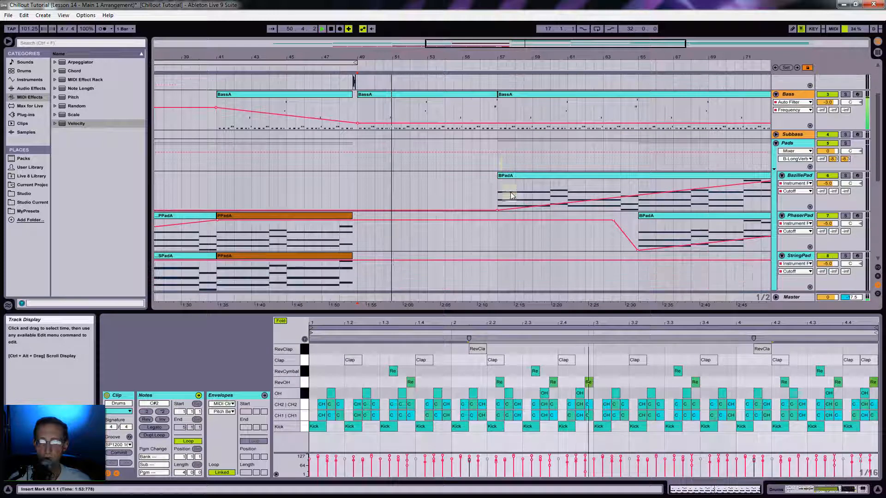
{"action": "left_click", "coordinate": [304, 384]}
{"action": "left_click", "coordinate": [304, 373], "text": "shift"}
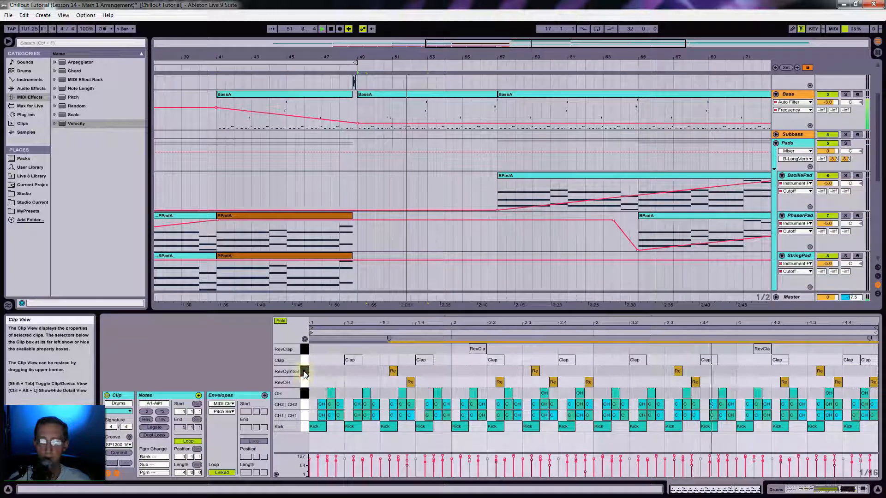
{"action": "key", "text": "0"}
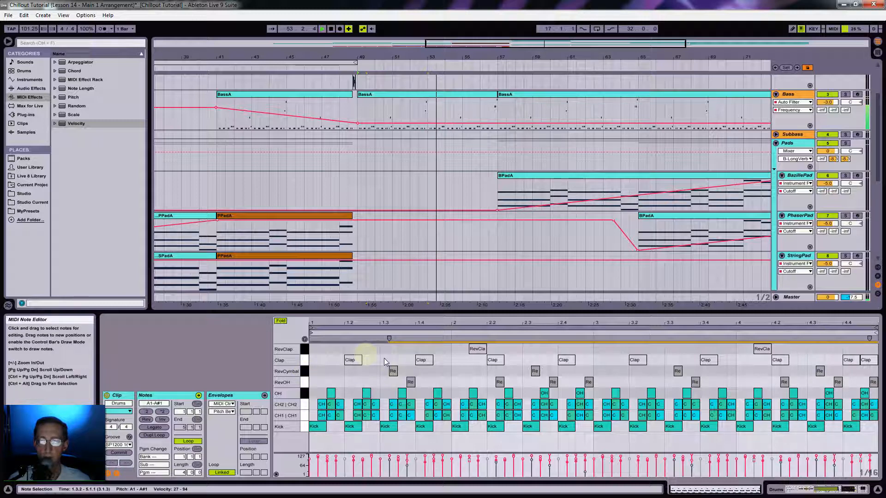
Step: Split the second Drums clip at bar 57
{"action": "scroll", "coordinate": [527, 111], "scroll_direction": "up", "scroll_amount": 2}
{"action": "scroll", "coordinate": [527, 108], "scroll_direction": "up", "scroll_amount": 1}
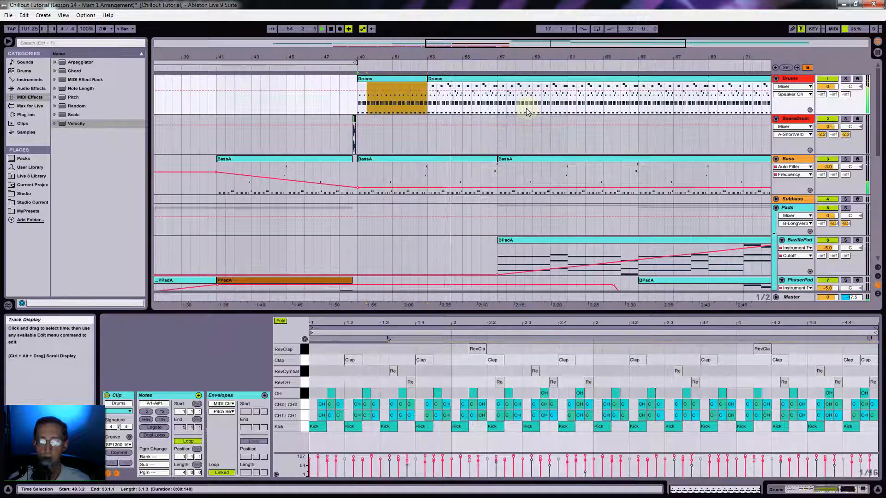
{"action": "left_click", "coordinate": [492, 90]}
Step: Deactivate the RevOH, RevCymbal and RevClap notes in the Drums clip at bars 53 to 57 and play from bar 49
{"action": "left_click", "coordinate": [465, 83]}
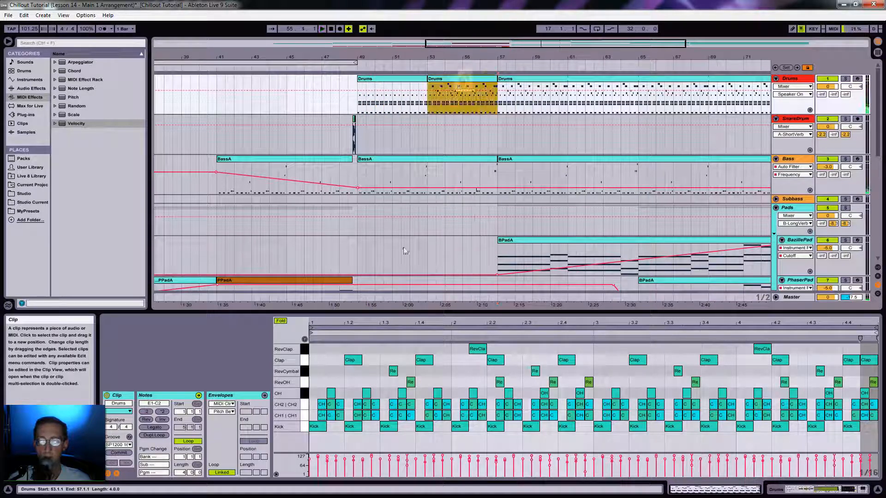
{"action": "left_click_drag", "start_coordinate": [305, 385], "coordinate": [305, 376]}
{"action": "left_click", "coordinate": [303, 352]}
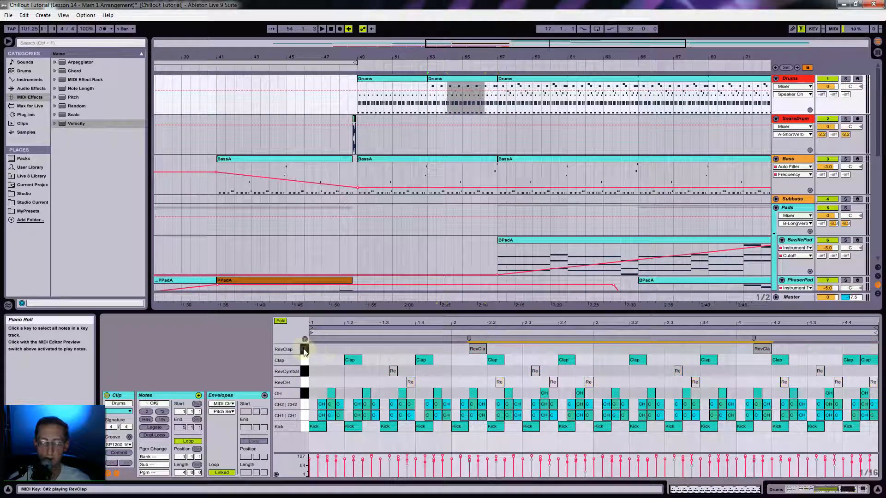
{"action": "left_click", "coordinate": [359, 101]}
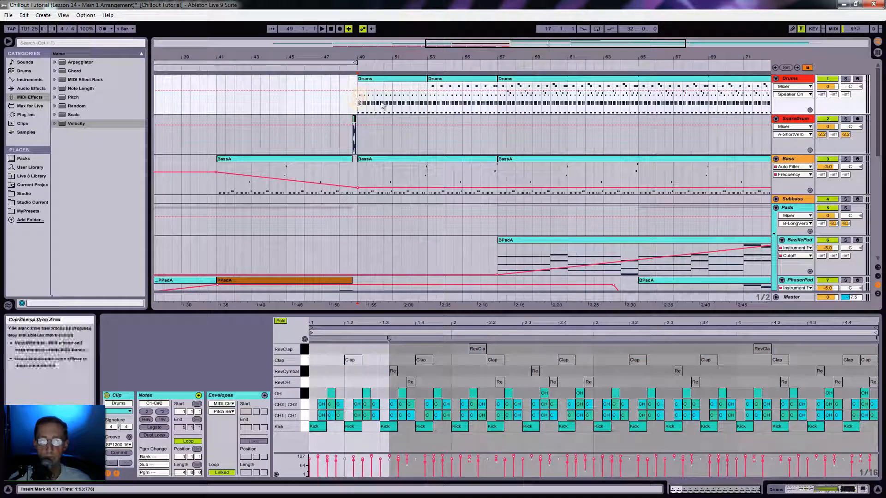
{"action": "key", "text": "space"}
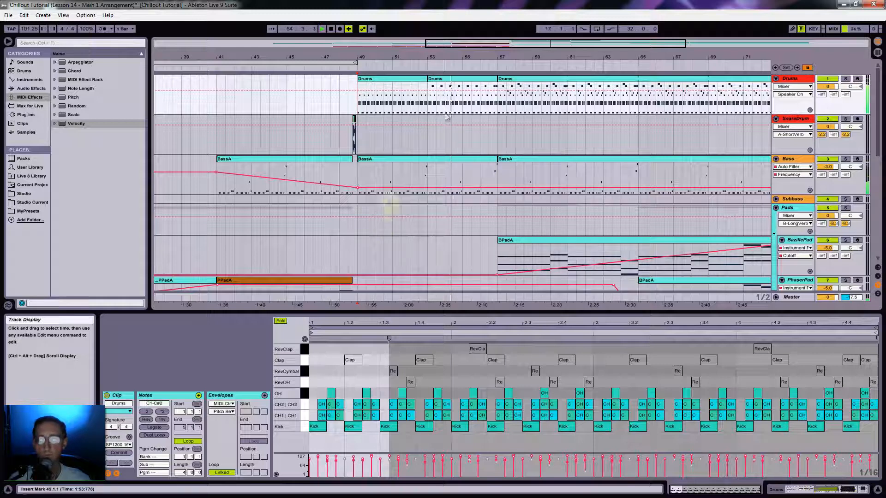
Step: Unfold the Drums chains in the session mixer, check the Clap chain's volume and fold the chains away again
{"action": "key", "text": "Tab"}
{"action": "left_click", "coordinate": [184, 51]}
{"action": "left_click", "coordinate": [415, 52]}
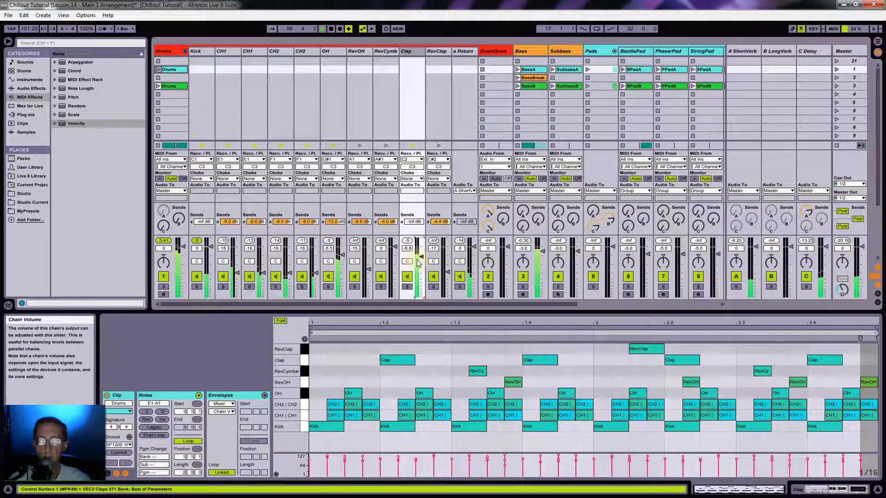
{"action": "left_click", "coordinate": [184, 50]}
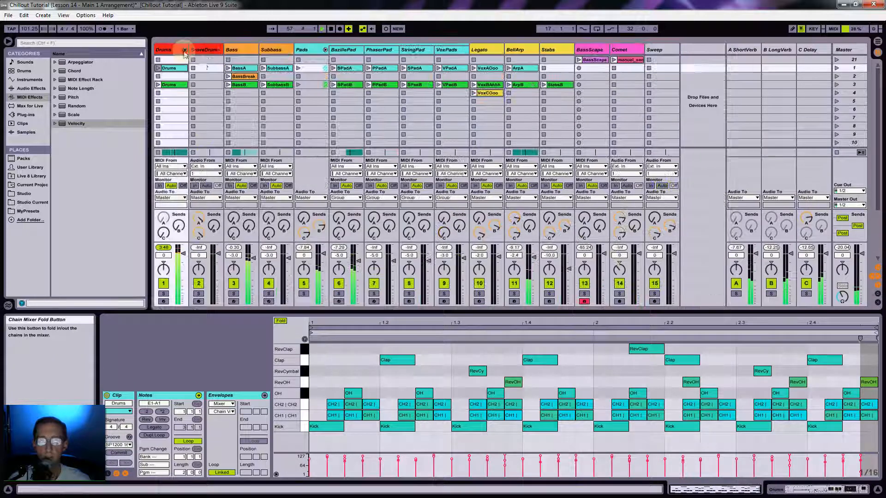
Step: Return to the arrangement, zoom out to review the main section's clips and play it from bar 73
{"action": "key", "text": "Tab"}
{"action": "left_click_drag", "start_coordinate": [454, 56], "coordinate": [313, 56]}
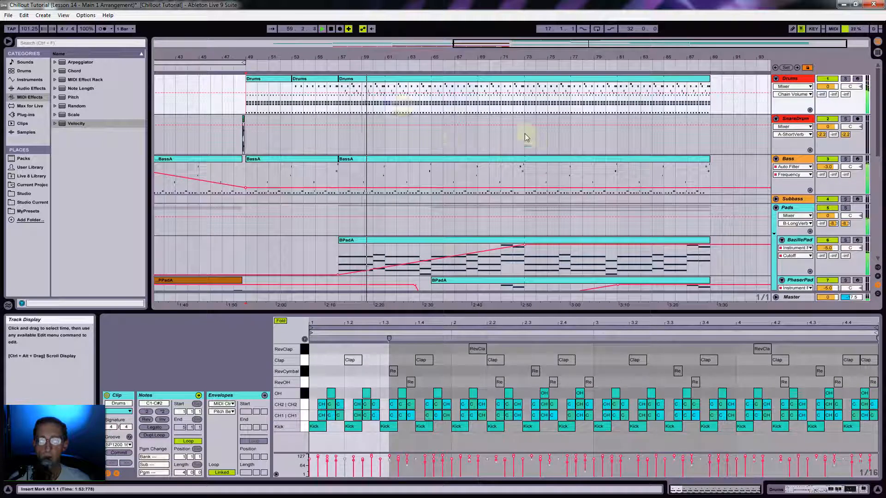
{"action": "scroll", "coordinate": [527, 135], "scroll_direction": "down", "scroll_amount": 3}
{"action": "scroll", "coordinate": [525, 134], "scroll_direction": "up", "scroll_amount": 3}
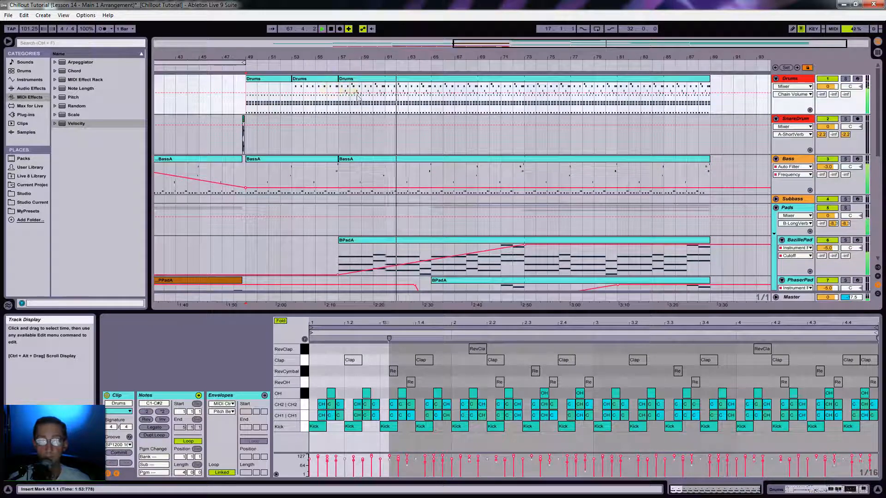
{"action": "left_click_drag", "start_coordinate": [436, 56], "coordinate": [539, 56]}
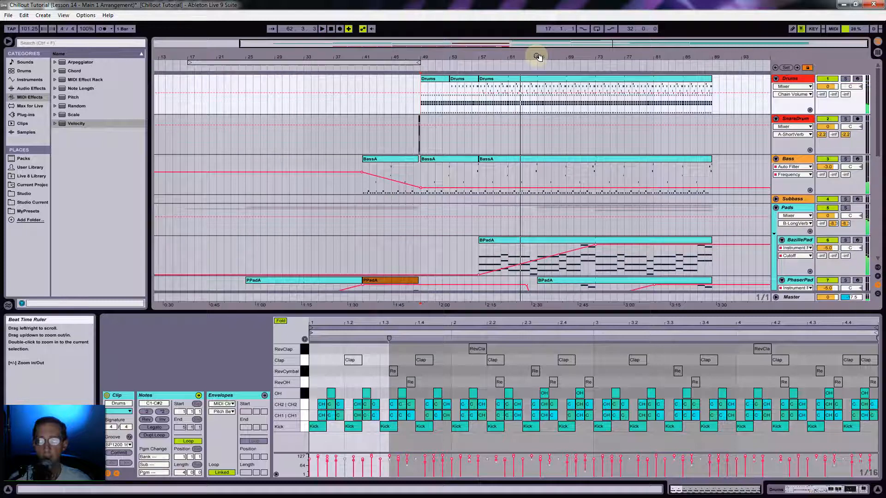
{"action": "scroll", "coordinate": [632, 126], "scroll_direction": "down", "scroll_amount": 7}
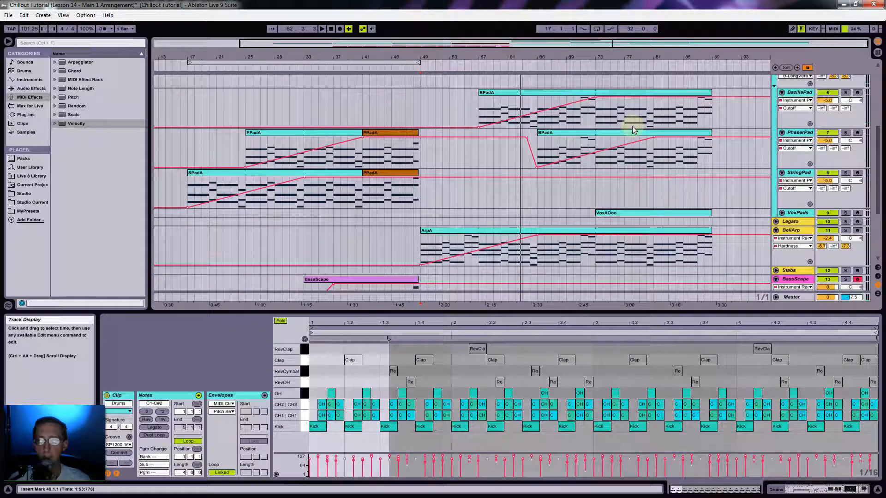
{"action": "left_click", "coordinate": [595, 256]}
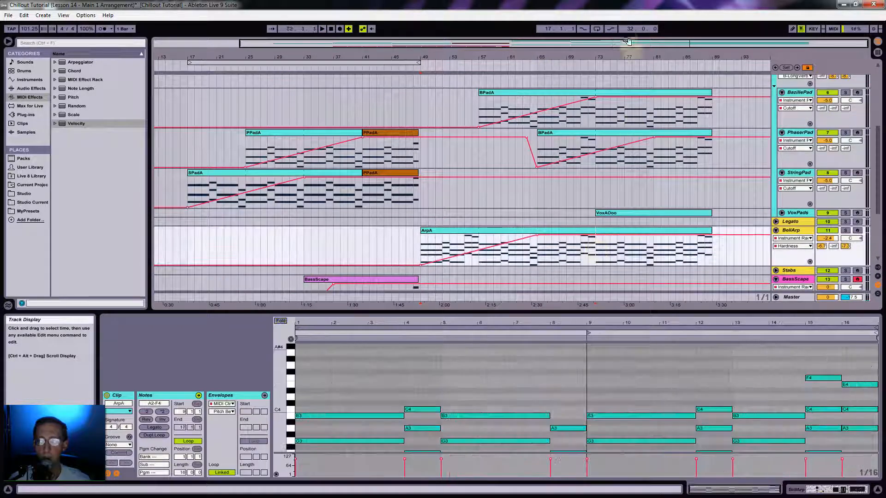
{"action": "key", "text": "space"}
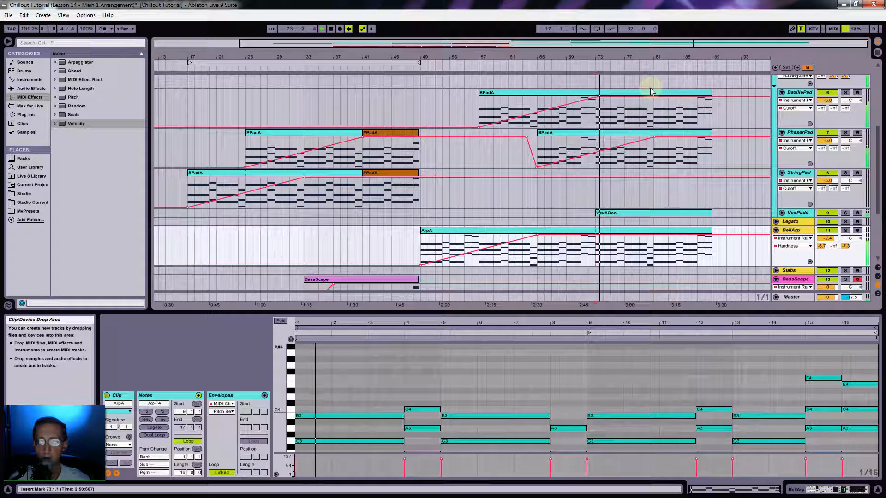
Step: Move the VoxAOoo clip from VoxPads to the Legato track, rename that track with the vocalist's first name and play from bar 73
{"action": "left_click", "coordinate": [782, 213]}
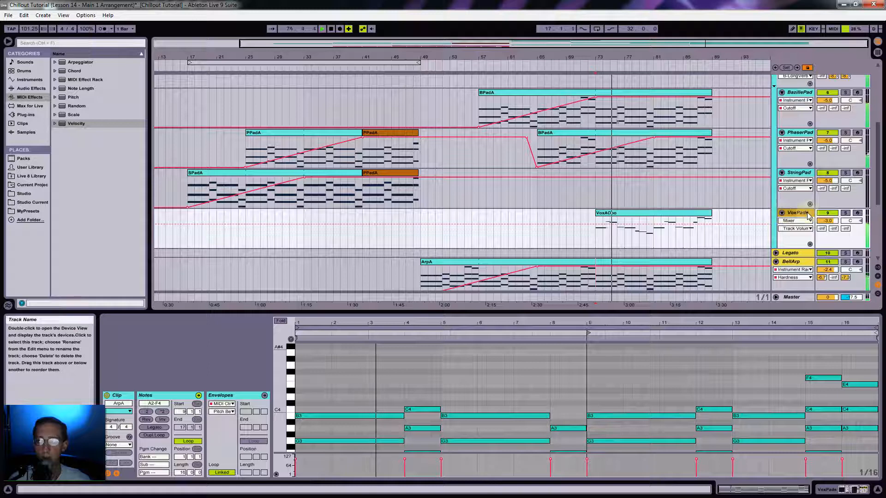
{"action": "scroll", "coordinate": [789, 213], "scroll_direction": "down", "scroll_amount": 2}
{"action": "left_click_drag", "start_coordinate": [607, 179], "coordinate": [601, 216]}
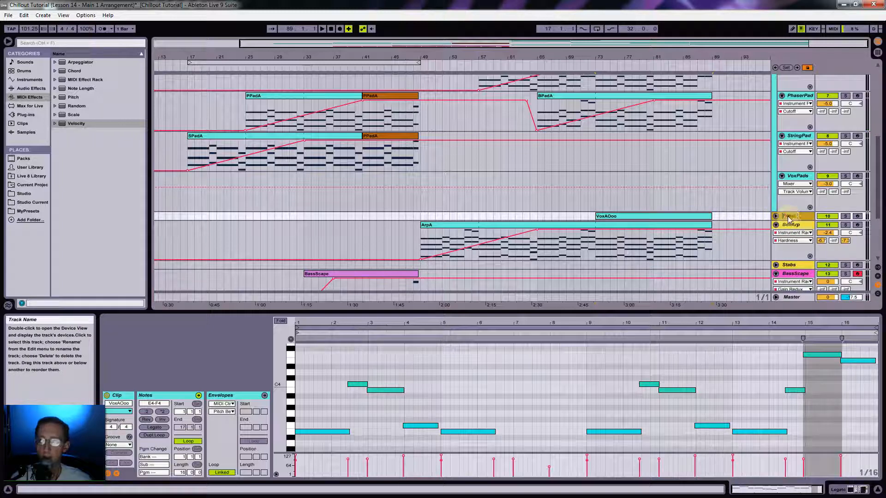
{"action": "key", "text": "space"}
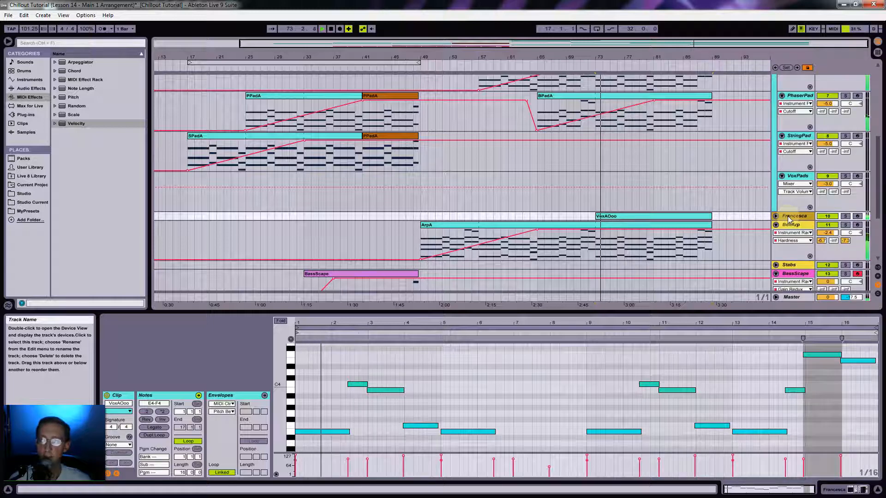
Step: Unfold the track holding the VoxAOoo clip, reduce the detail view's height and fold the Pads group
{"action": "left_click", "coordinate": [776, 216]}
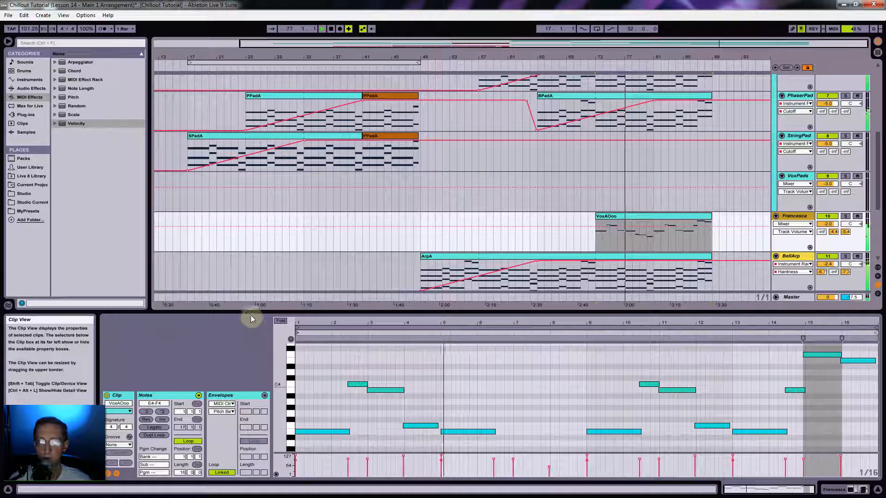
{"action": "left_click_drag", "start_coordinate": [251, 312], "coordinate": [241, 337]}
{"action": "scroll", "coordinate": [683, 225], "scroll_direction": "down", "scroll_amount": 3}
{"action": "scroll", "coordinate": [682, 222], "scroll_direction": "down", "scroll_amount": 3}
{"action": "scroll", "coordinate": [684, 221], "scroll_direction": "up", "scroll_amount": 6}
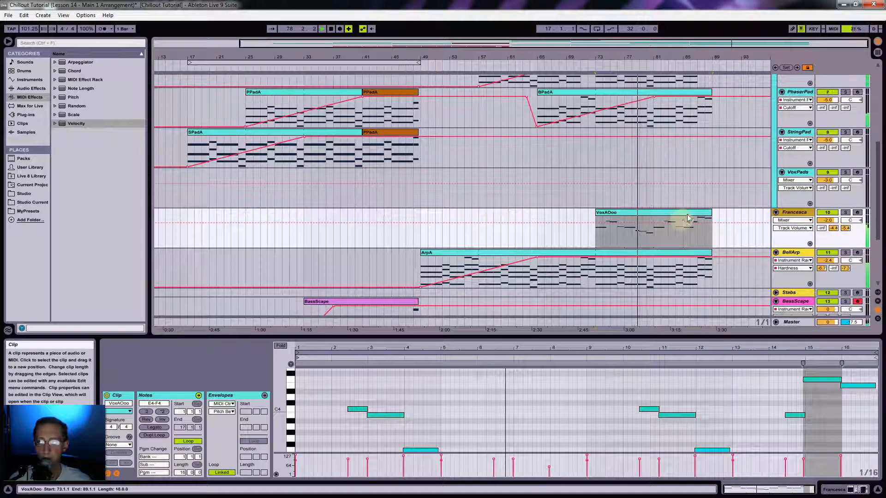
{"action": "scroll", "coordinate": [687, 217], "scroll_direction": "up", "scroll_amount": 1}
{"action": "scroll", "coordinate": [738, 176], "scroll_direction": "up", "scroll_amount": 2}
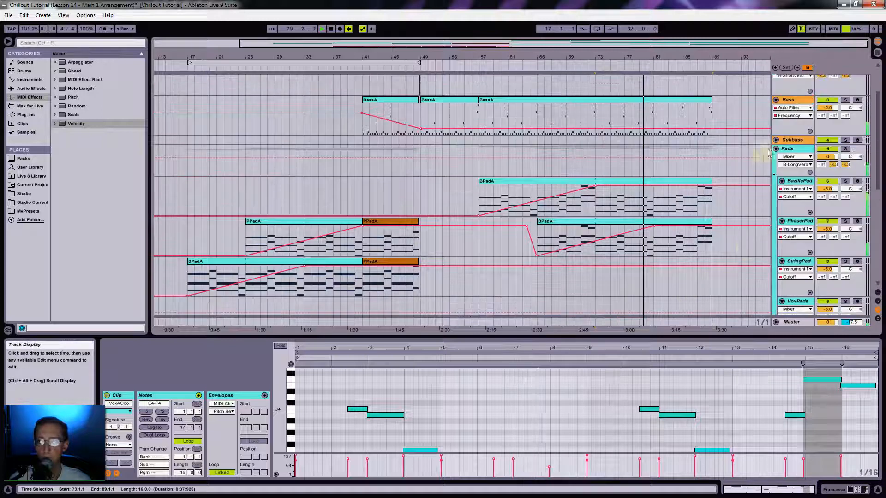
{"action": "left_click", "coordinate": [776, 149]}
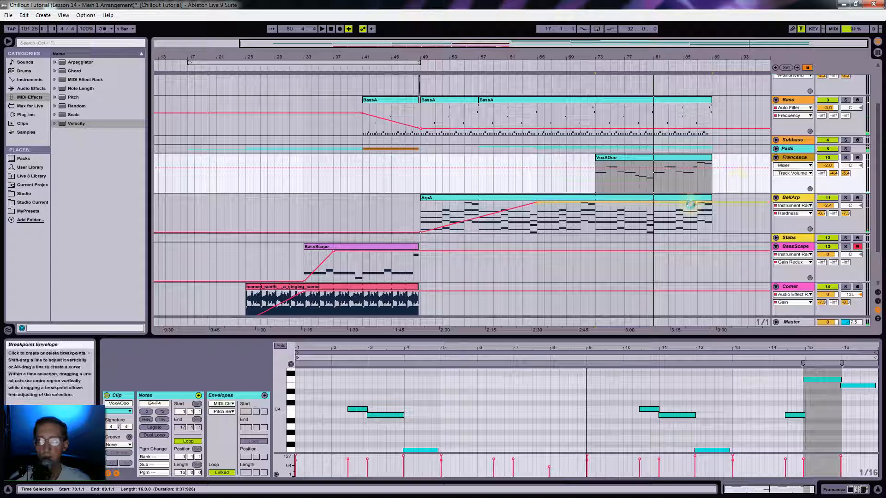
{"action": "scroll", "coordinate": [676, 207], "scroll_direction": "up", "scroll_amount": 2}
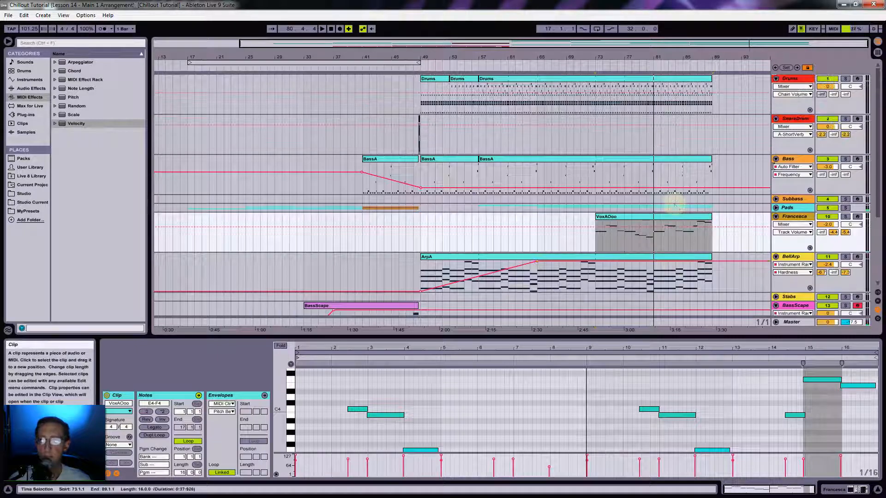
Step: Delete the frequency and resonance automation of the last Auto Filter in the Bass track's device chain
{"action": "left_click", "coordinate": [789, 159]}
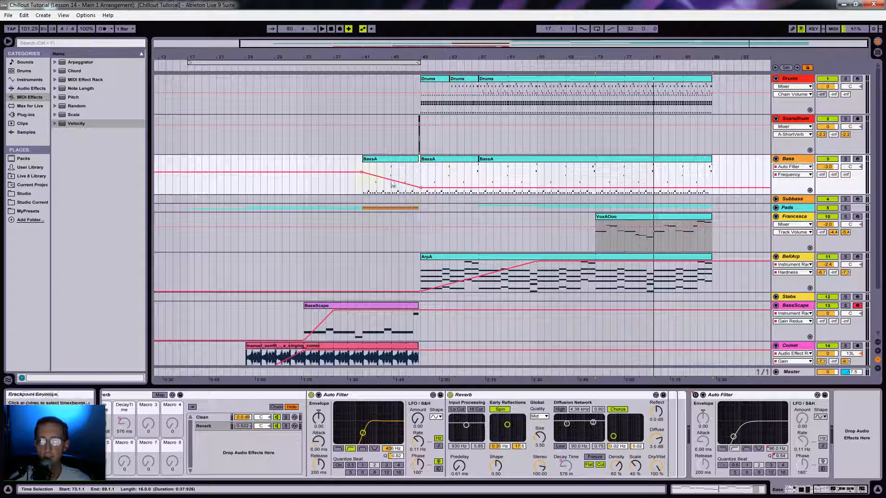
{"action": "left_click", "coordinate": [716, 394]}
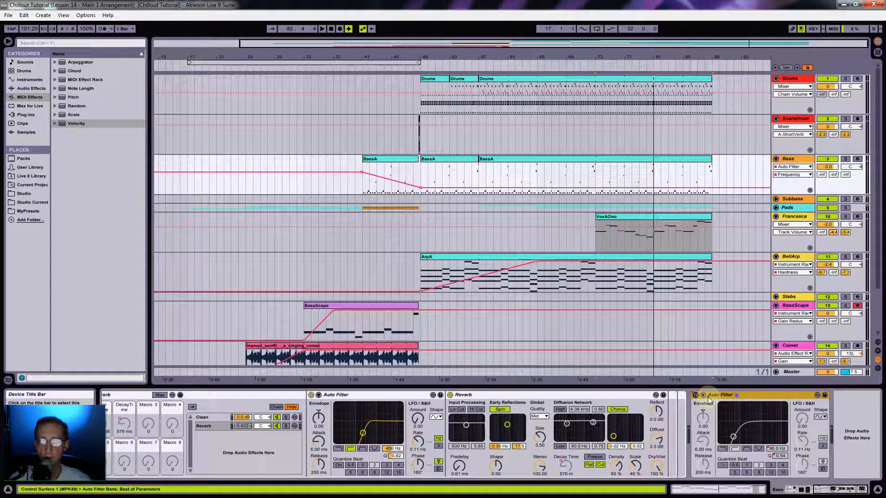
{"action": "left_click_drag", "start_coordinate": [676, 407], "coordinate": [676, 408]}
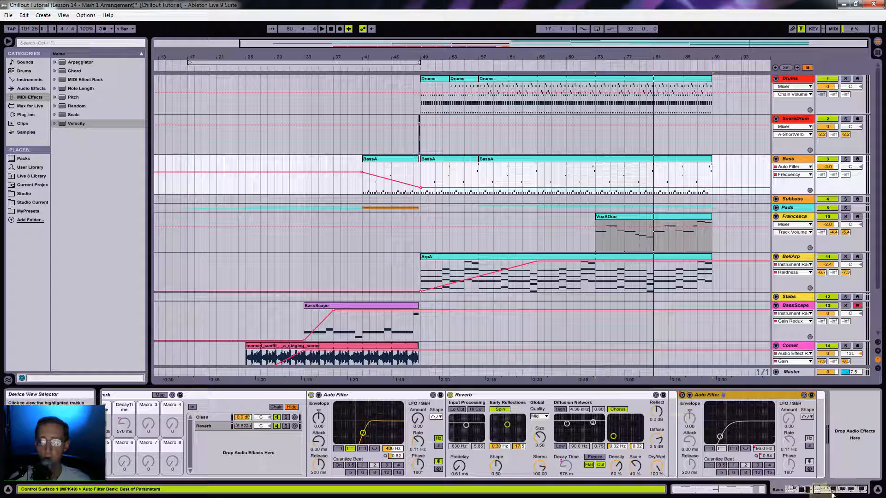
{"action": "left_click_drag", "start_coordinate": [831, 490], "coordinate": [825, 491]}
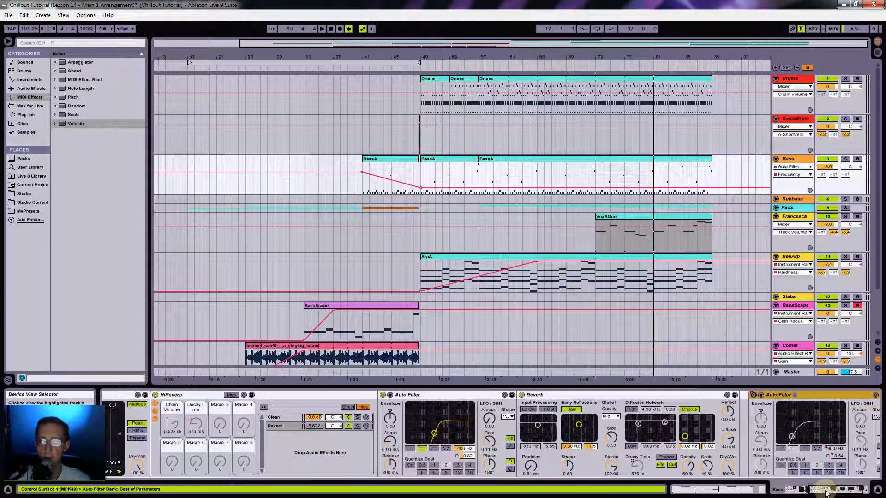
{"action": "right_click", "coordinate": [838, 451]}
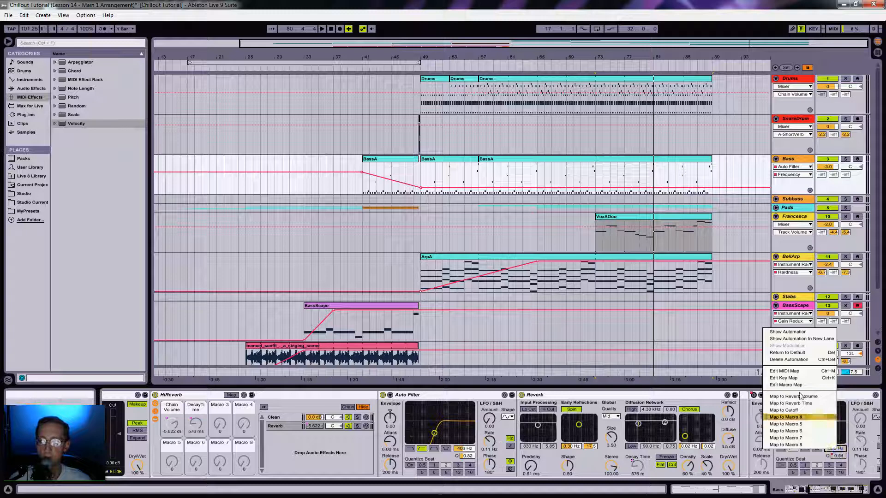
{"action": "left_click", "coordinate": [793, 360]}
{"action": "right_click", "coordinate": [840, 457]}
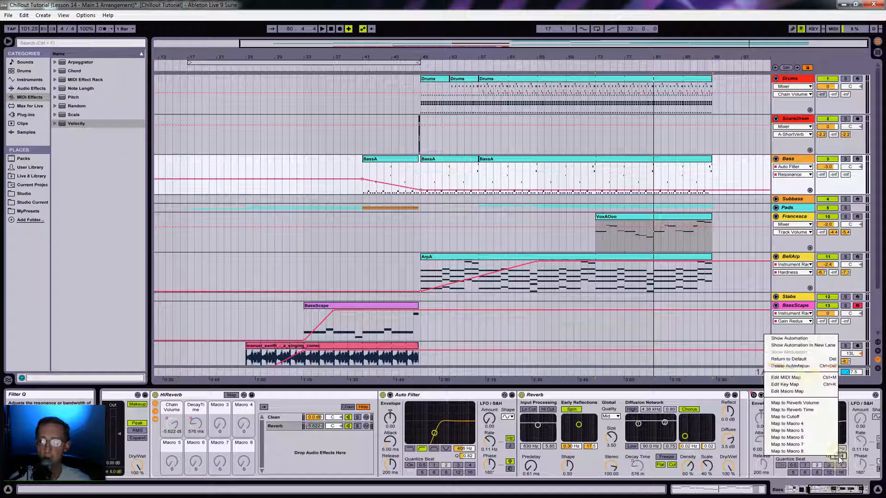
{"action": "left_click", "coordinate": [801, 367]}
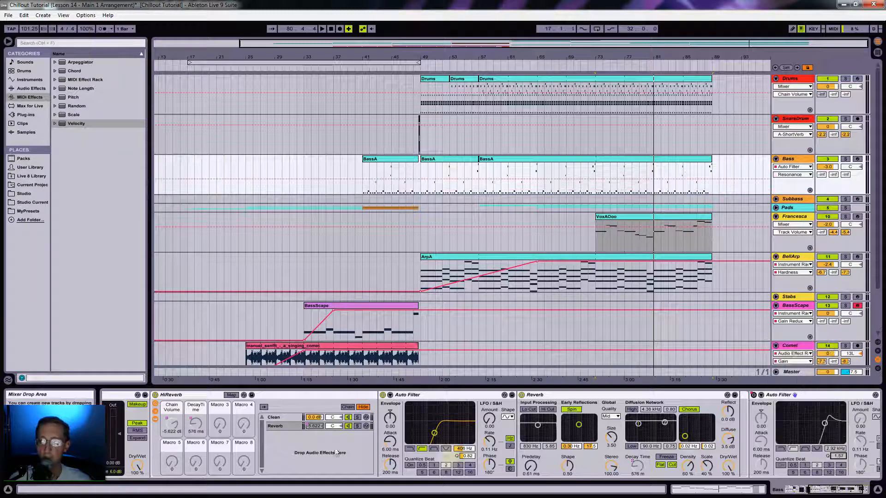
Step: Move the last Auto Filter on the Bass track into the Instrument Rack, between the Compressor and HiReverb
{"action": "left_click", "coordinate": [232, 395]}
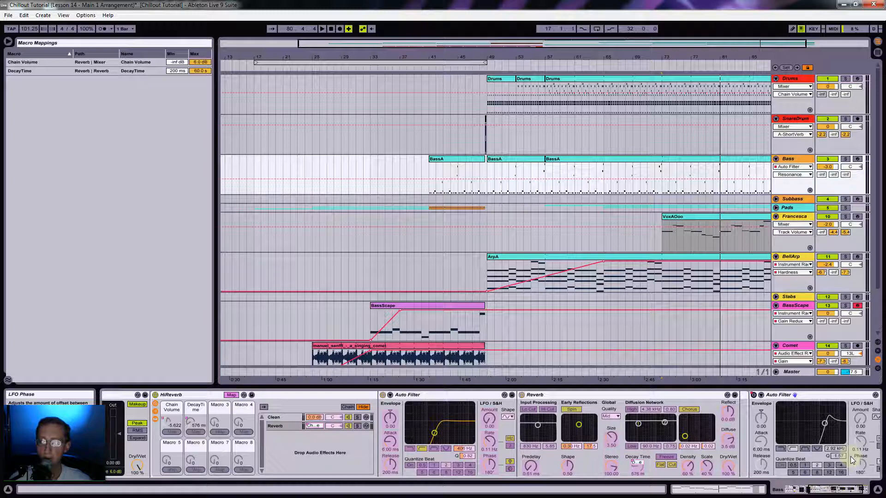
{"action": "left_click", "coordinate": [231, 395]}
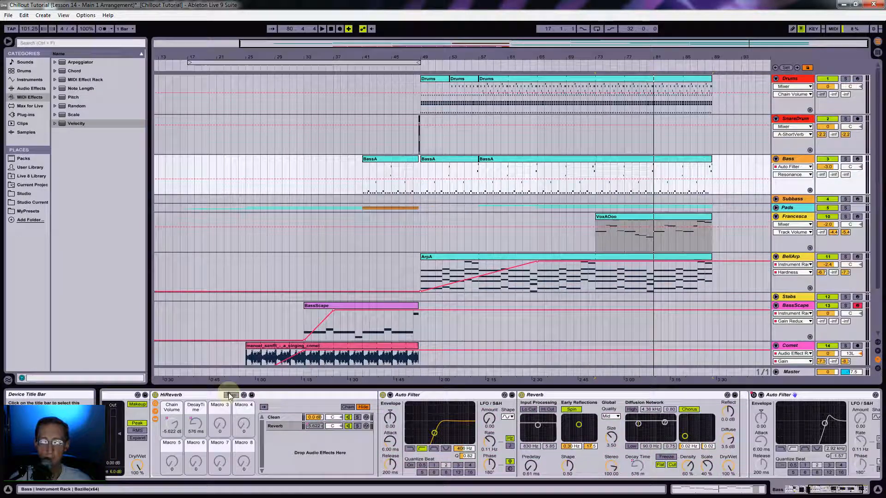
{"action": "left_click_drag", "start_coordinate": [827, 398], "coordinate": [241, 410]}
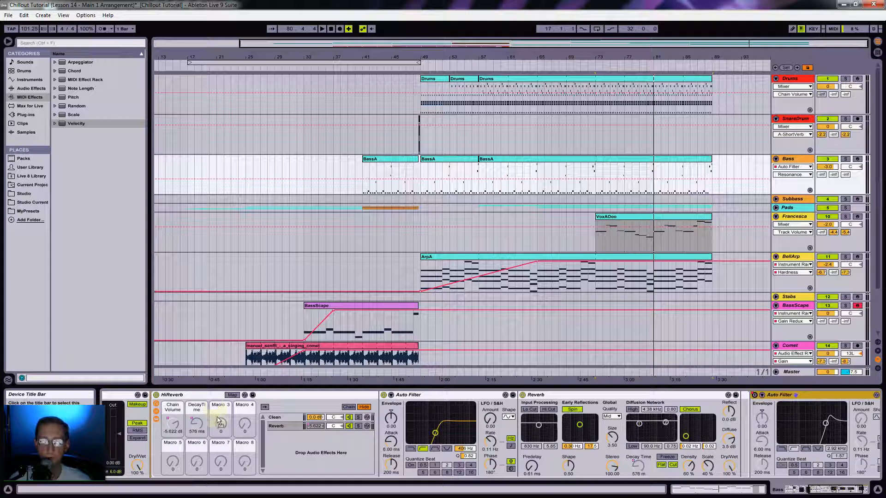
{"action": "left_click_drag", "start_coordinate": [155, 415], "coordinate": [154, 415]}
{"action": "left_click_drag", "start_coordinate": [810, 493], "coordinate": [799, 494]}
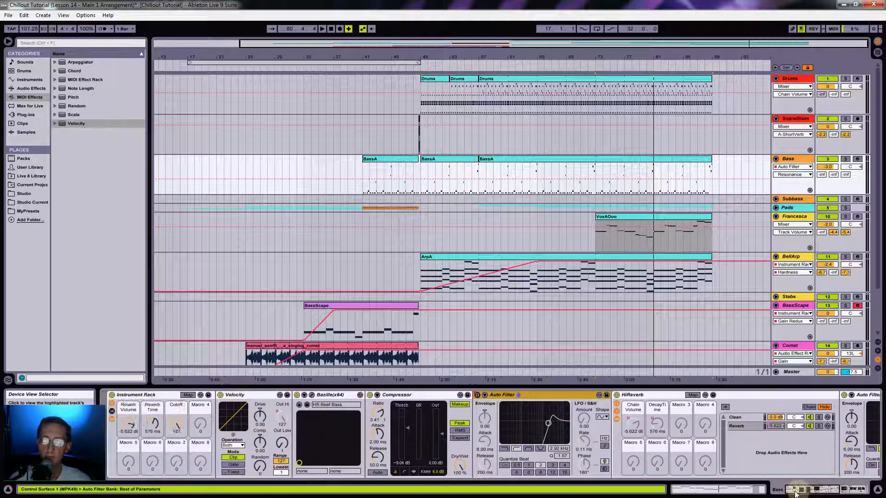
Step: Map the moved Auto Filter's frequency and resonance to Macro 4 of the Instrument Rack and name the macro HP Cutoff
{"action": "left_click", "coordinate": [190, 397]}
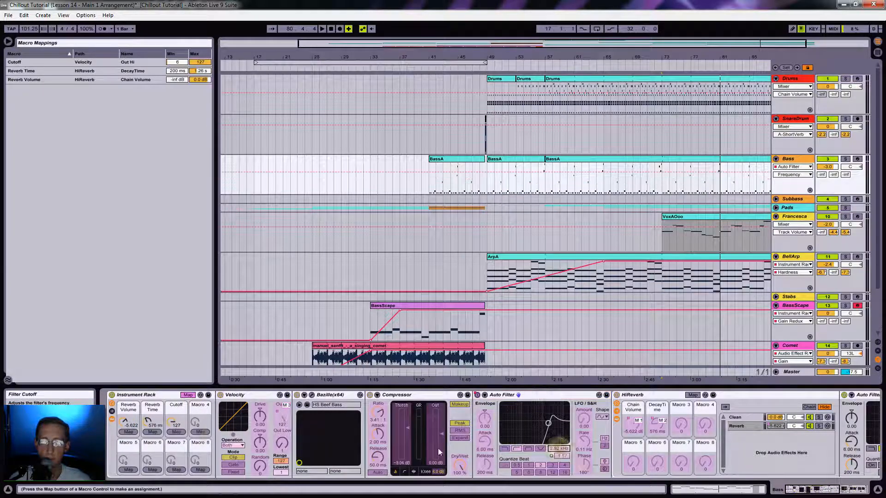
{"action": "left_click", "coordinate": [207, 432]}
{"action": "left_click", "coordinate": [562, 458]}
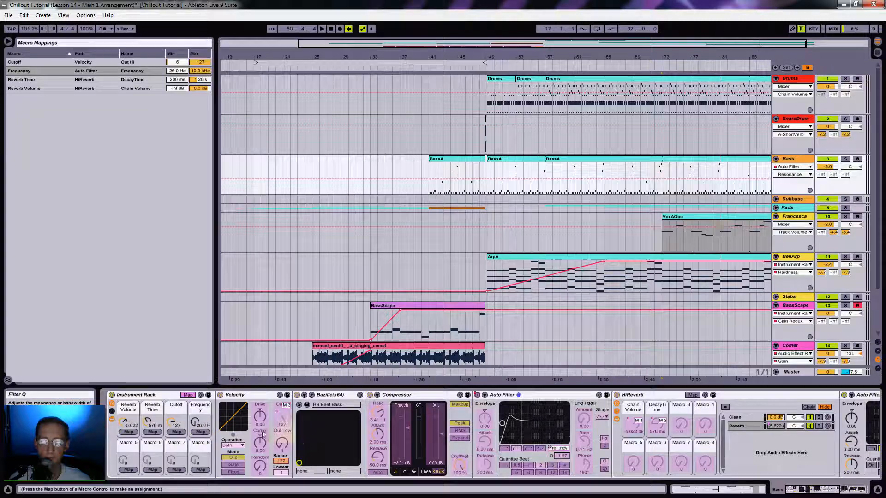
{"action": "left_click", "coordinate": [200, 433]}
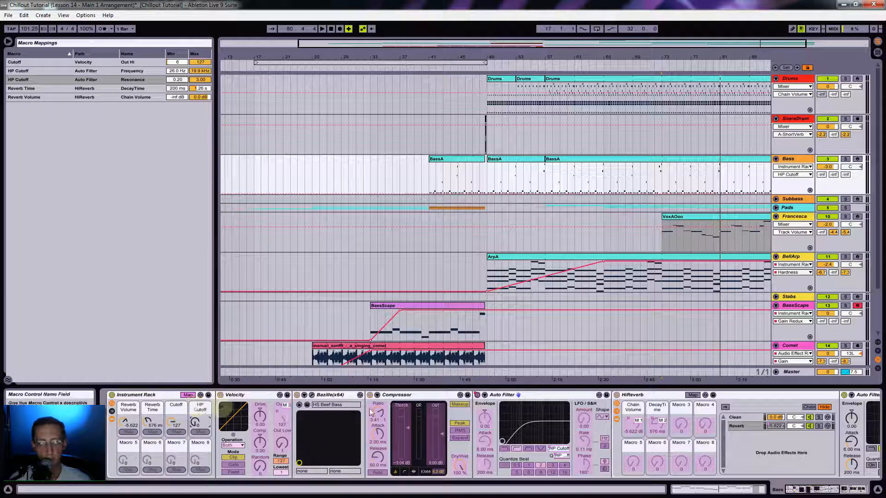
Step: Map the Auto Filter's on/off switch to the HP Cutoff macro with a minimum of 1 and test the macro
{"action": "left_click", "coordinate": [477, 396]}
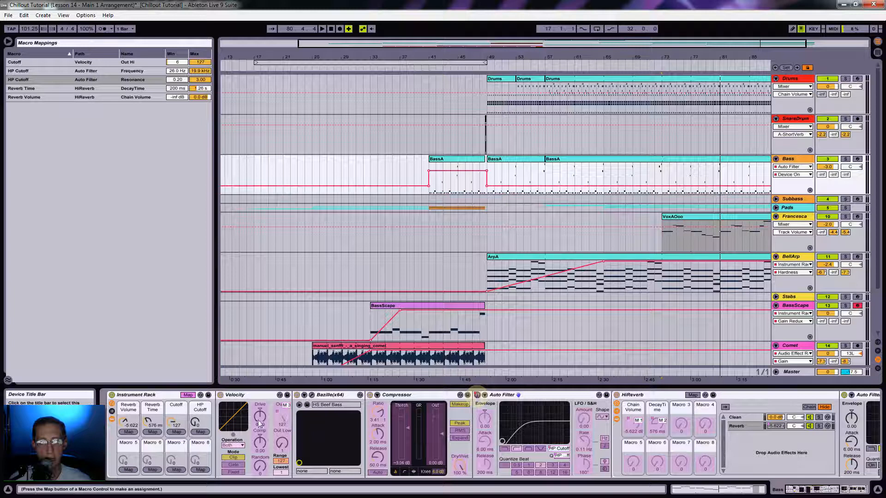
{"action": "left_click", "coordinate": [200, 433]}
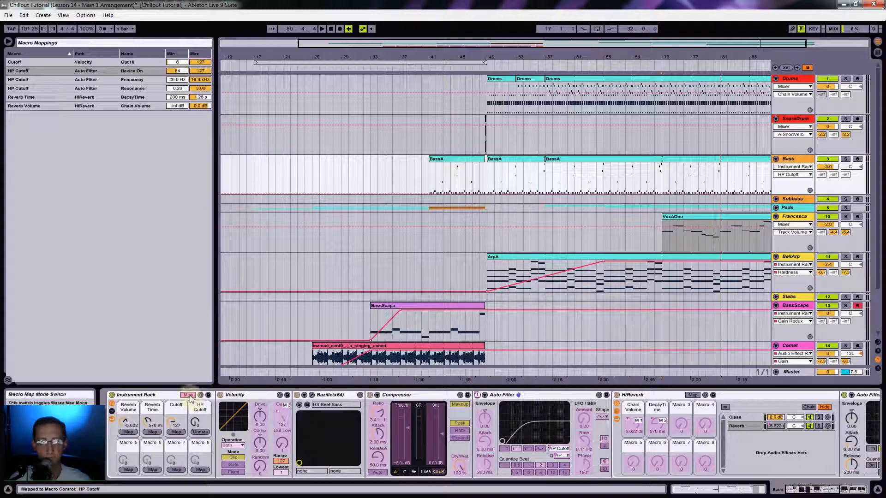
{"action": "left_click", "coordinate": [196, 423]}
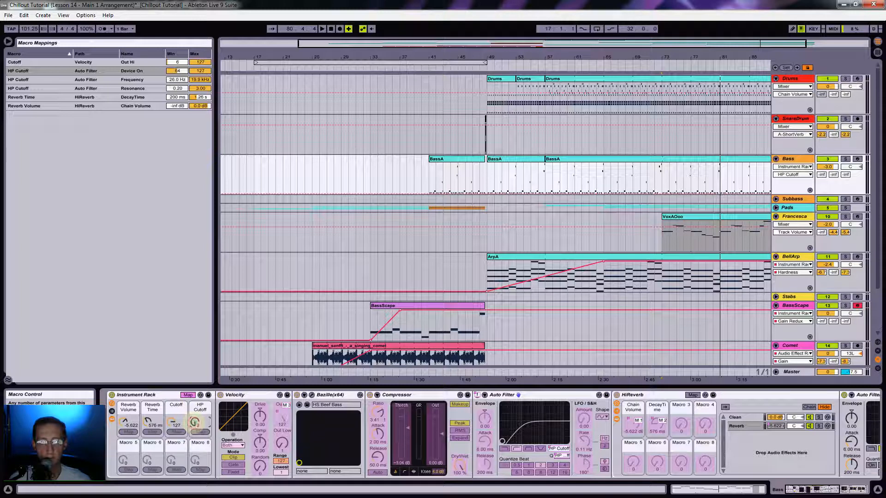
{"action": "left_click_drag", "start_coordinate": [195, 423], "coordinate": [197, 425]}
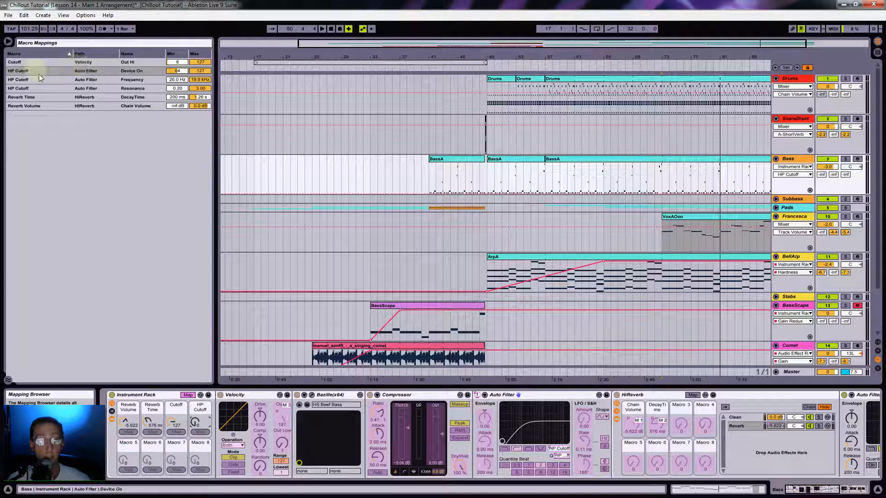
{"action": "left_click_drag", "start_coordinate": [175, 72], "coordinate": [167, 173]}
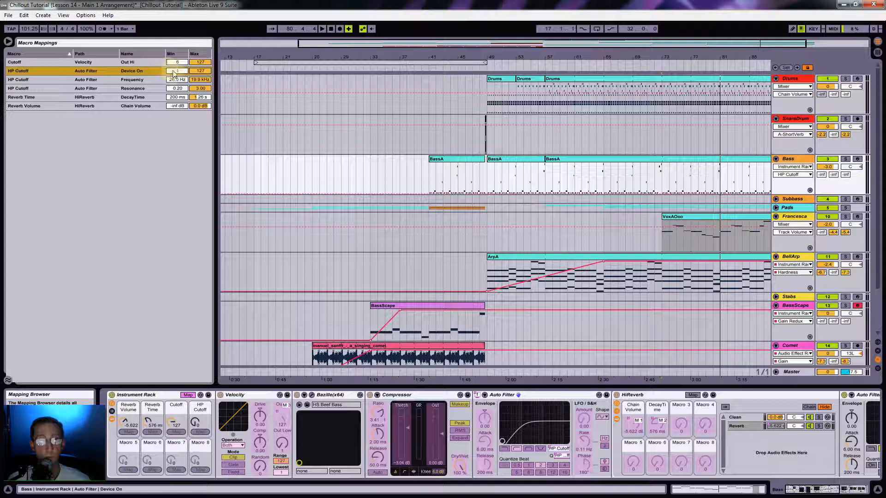
{"action": "left_click", "coordinate": [194, 423]}
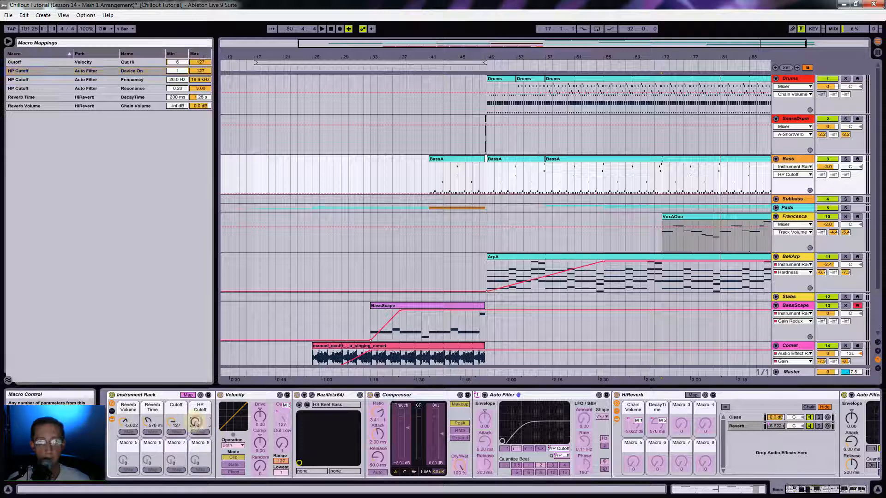
{"action": "left_click_drag", "start_coordinate": [195, 421], "coordinate": [195, 462]}
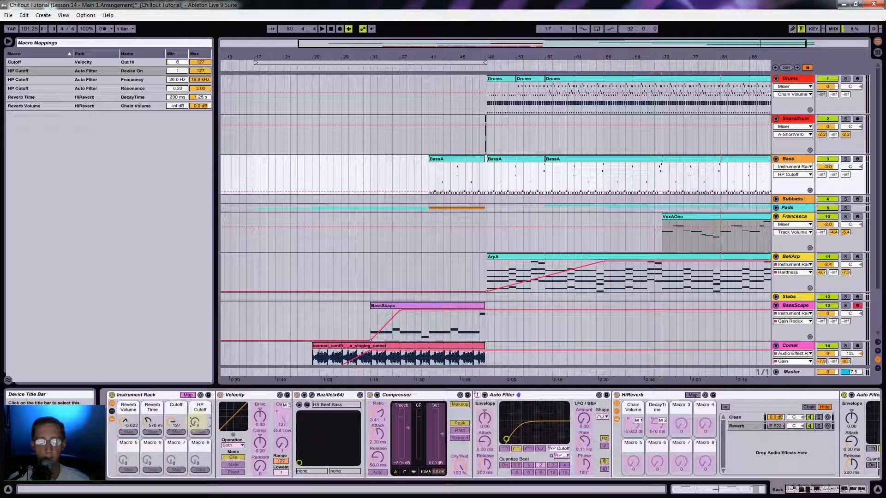
Step: Narrow the HP Cutoff mapping ranges: resonance minimum 0.64, frequency minimum 95 Hz and frequency maximum 2.50 kHz
{"action": "left_click_drag", "start_coordinate": [197, 422], "coordinate": [198, 420]}
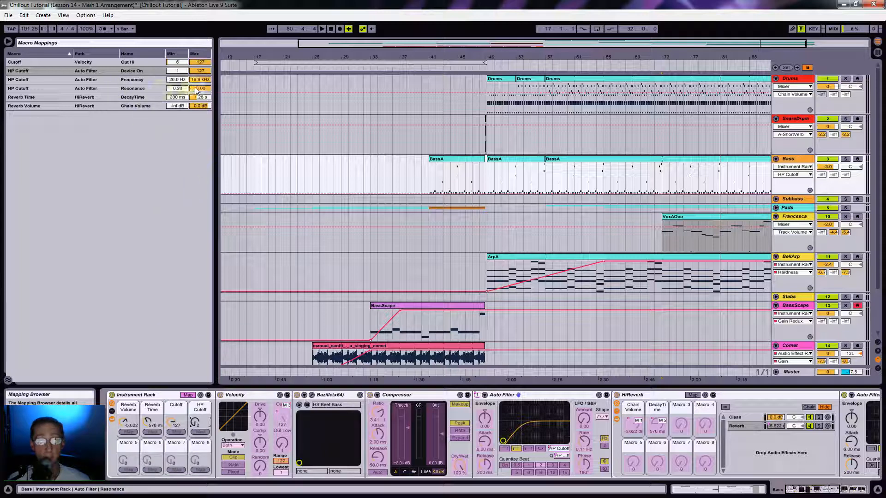
{"action": "left_click_drag", "start_coordinate": [182, 89], "coordinate": [182, 88]}
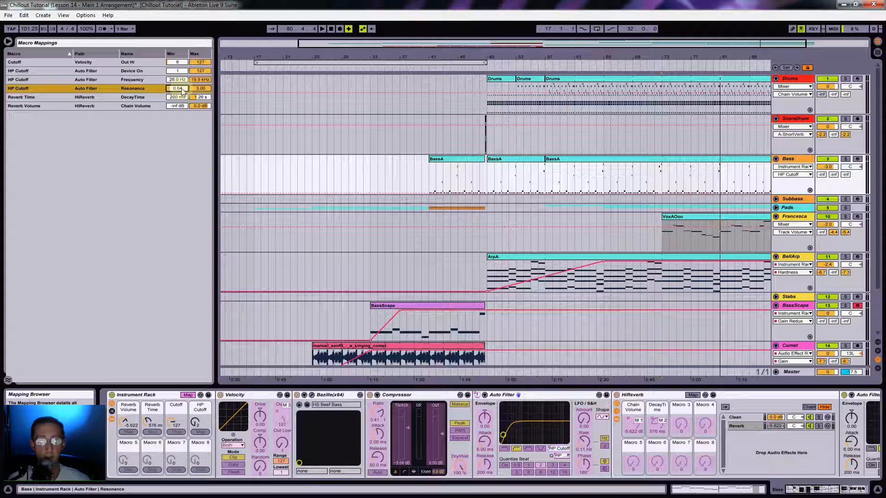
{"action": "left_click_drag", "start_coordinate": [181, 81], "coordinate": [181, 79]}
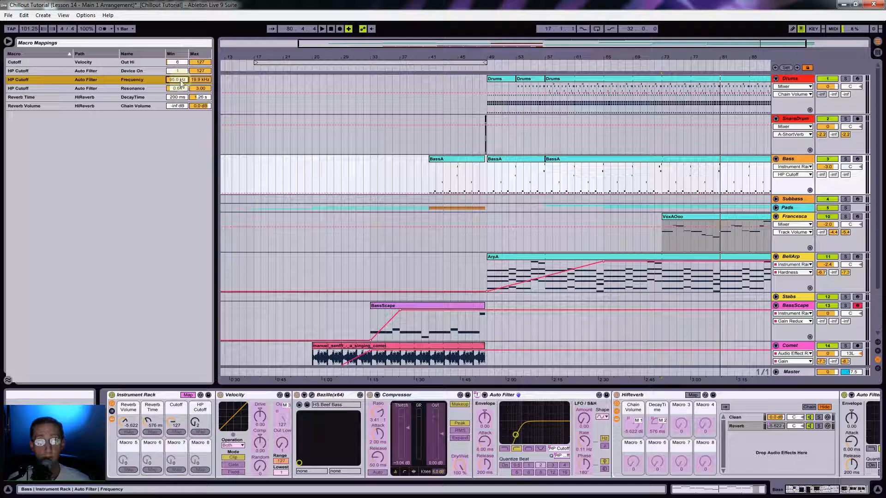
{"action": "left_click_drag", "start_coordinate": [196, 423], "coordinate": [195, 418]}
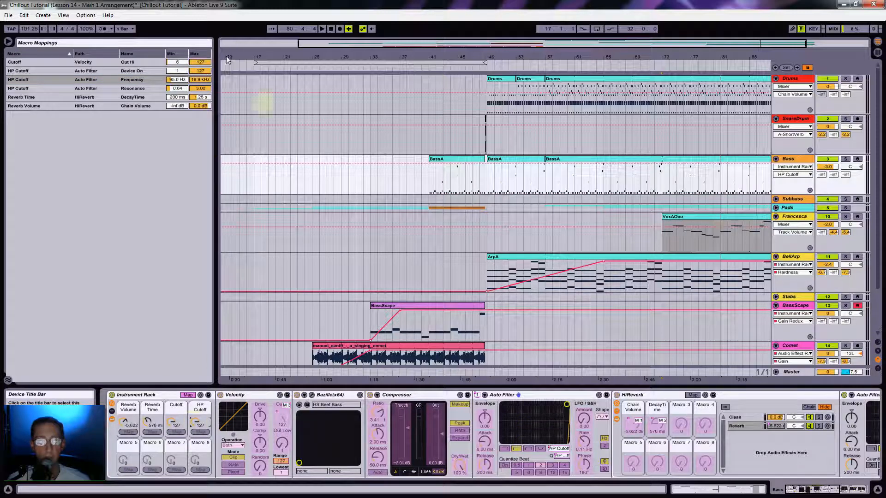
{"action": "left_click", "coordinate": [200, 79]}
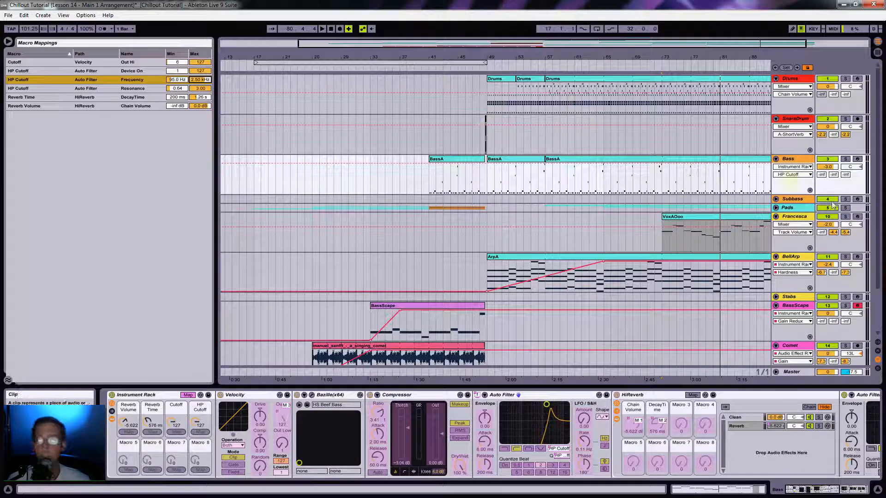
Step: Audition the soloed Bass track from bar 57 while setting the HP Cutoff maximums to 2.92 kHz frequency and 2.39 resonance, and unsolo it
{"action": "left_click", "coordinate": [843, 160]}
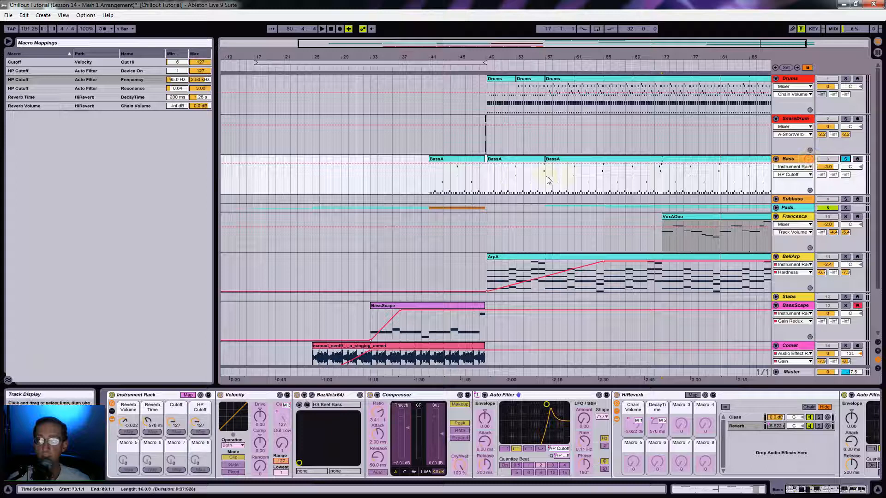
{"action": "left_click", "coordinate": [546, 180]}
{"action": "key", "text": "space"}
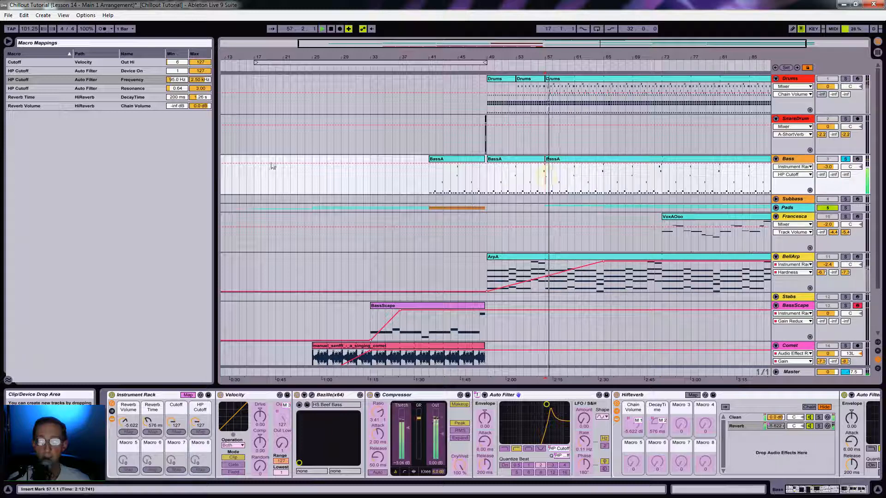
{"action": "left_click", "coordinate": [199, 80]}
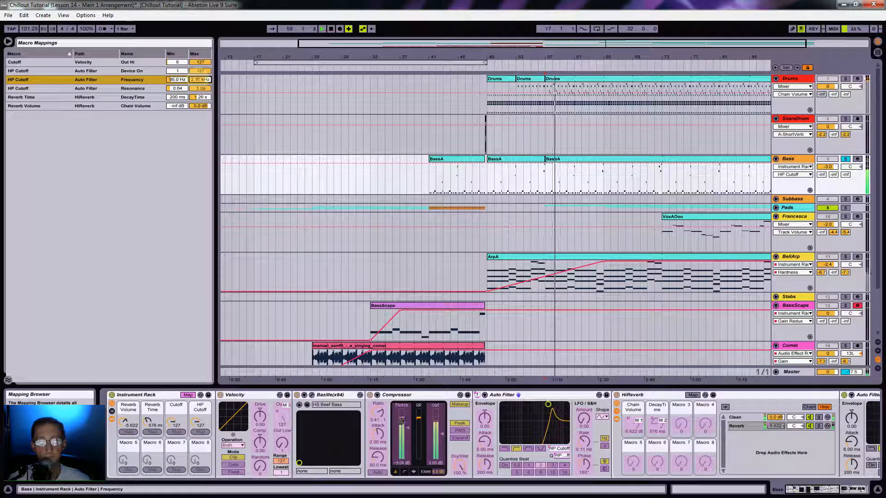
{"action": "left_click_drag", "start_coordinate": [201, 89], "coordinate": [200, 100]}
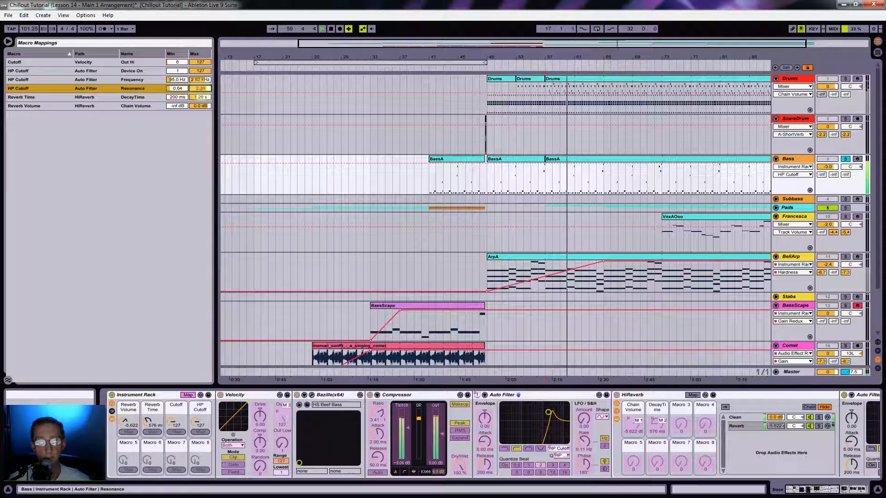
{"action": "left_click", "coordinate": [846, 159]}
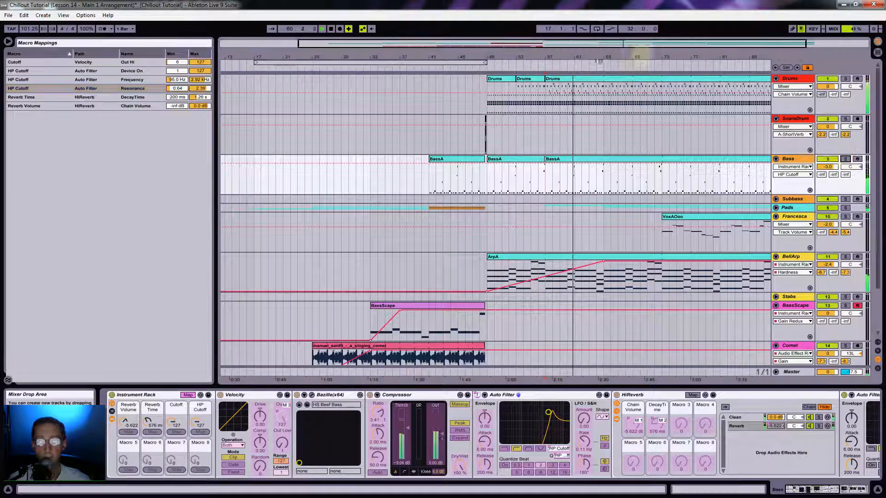
{"action": "left_click_drag", "start_coordinate": [585, 54], "coordinate": [540, 170]}
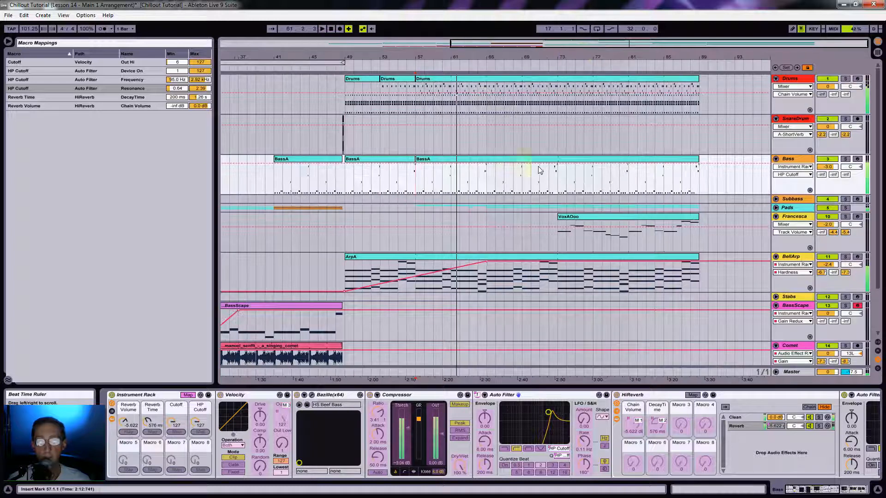
{"action": "key", "text": "space"}
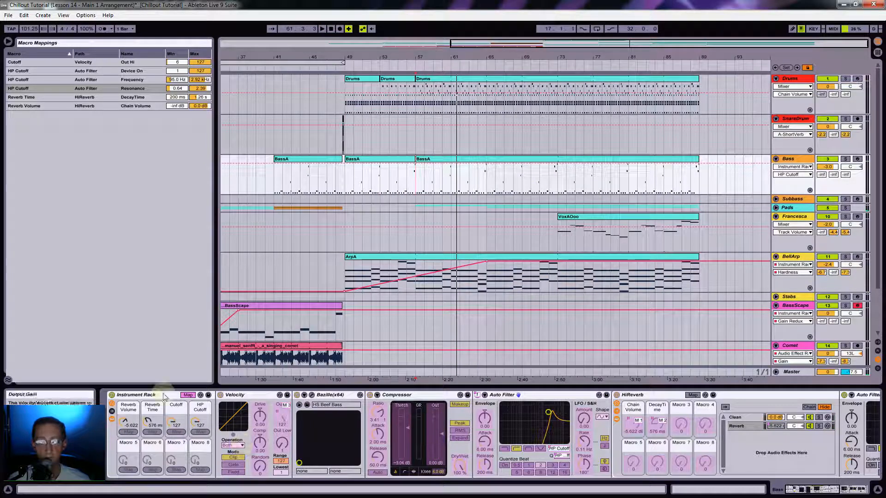
Step: Leave macro mapping and sweep the HP Cutoff macro, ending at its minimum
{"action": "left_click", "coordinate": [187, 395]}
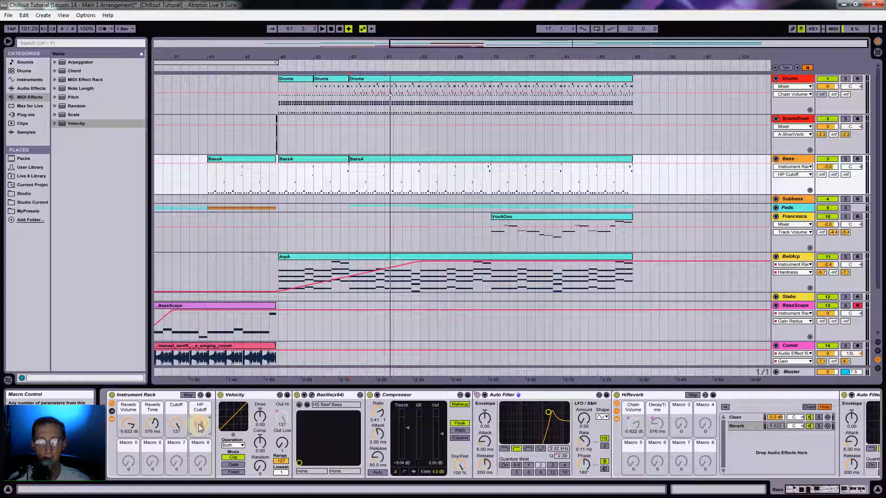
{"action": "left_click_drag", "start_coordinate": [202, 425], "coordinate": [202, 457]}
{"action": "left_click_drag", "start_coordinate": [201, 423], "coordinate": [201, 388]}
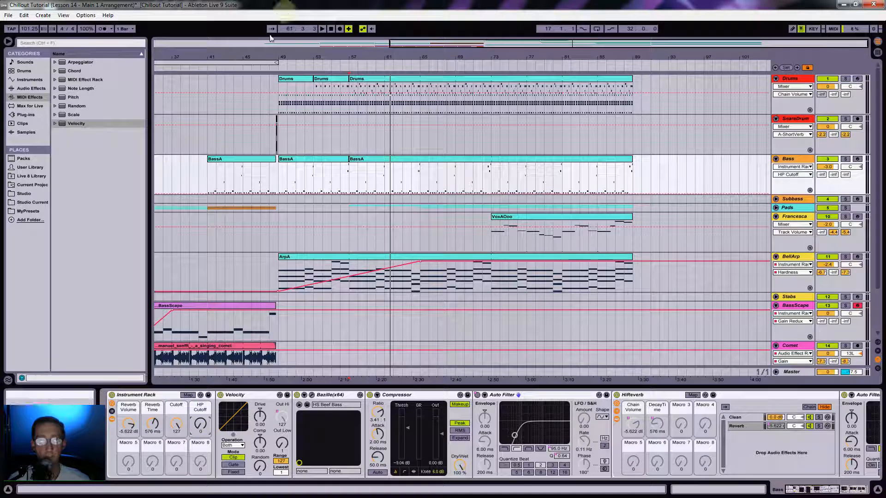
Step: Automate the Bass track's HP Cutoff to fall from maximum at bar 41 to minimum just before bar 49, and play from bar 41
{"action": "left_click_drag", "start_coordinate": [234, 52], "coordinate": [334, 92]}
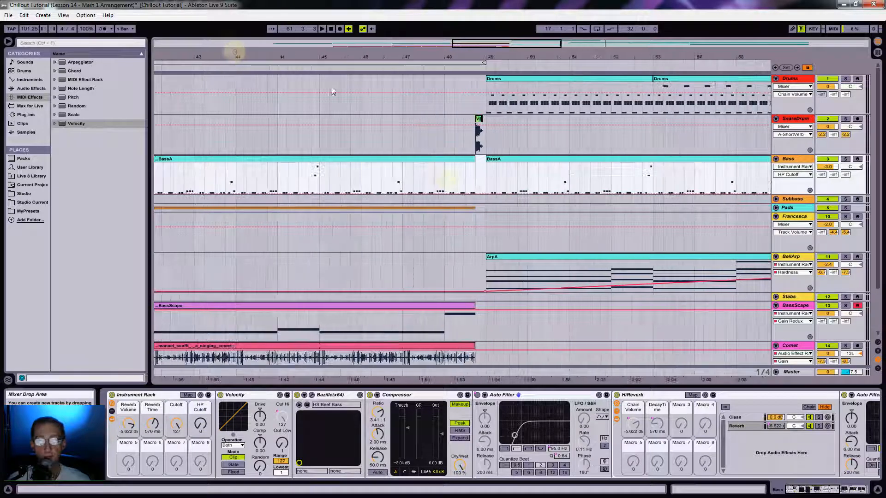
{"action": "left_click", "coordinate": [481, 193]}
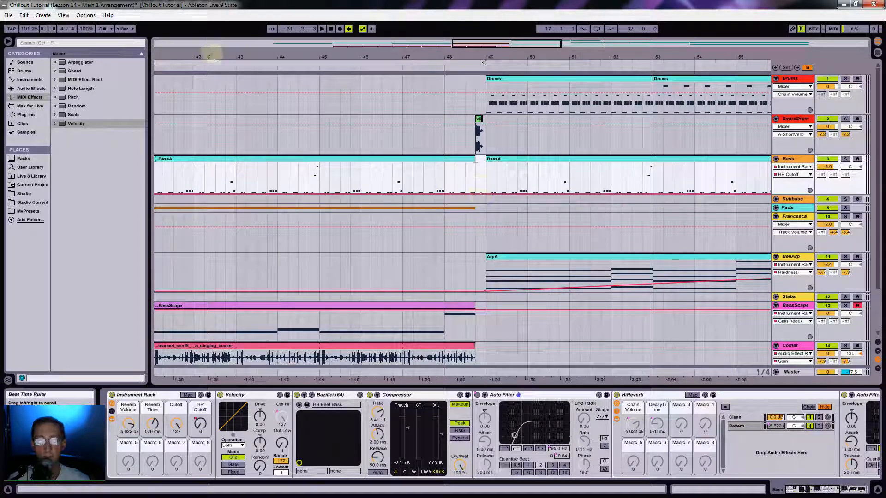
{"action": "left_click_drag", "start_coordinate": [213, 55], "coordinate": [258, 57]}
{"action": "left_click", "coordinate": [197, 193]}
{"action": "left_click_drag", "start_coordinate": [197, 192], "coordinate": [197, 164]}
{"action": "left_click", "coordinate": [195, 178]}
{"action": "key", "text": "space"}
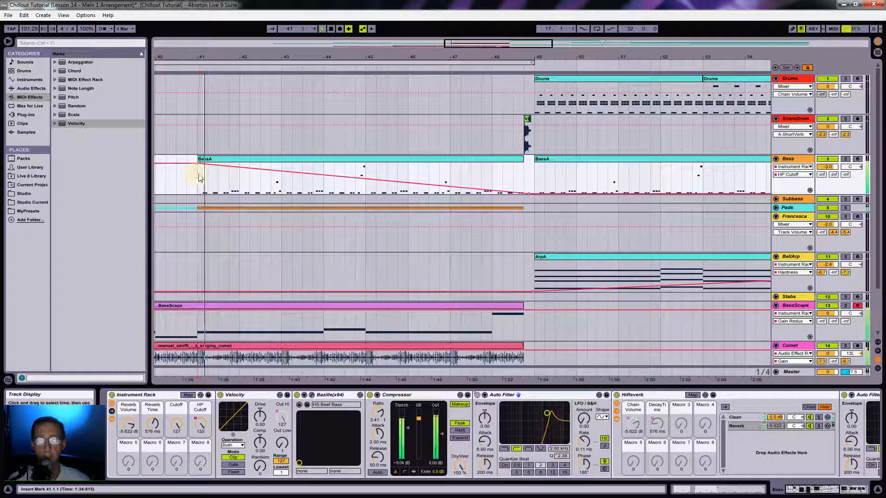
Step: Bring the SubbassA clip from the Session View into the arrangement's Subbass track at bar 49 and unfold the track
{"action": "left_click_drag", "start_coordinate": [407, 55], "coordinate": [381, 144]}
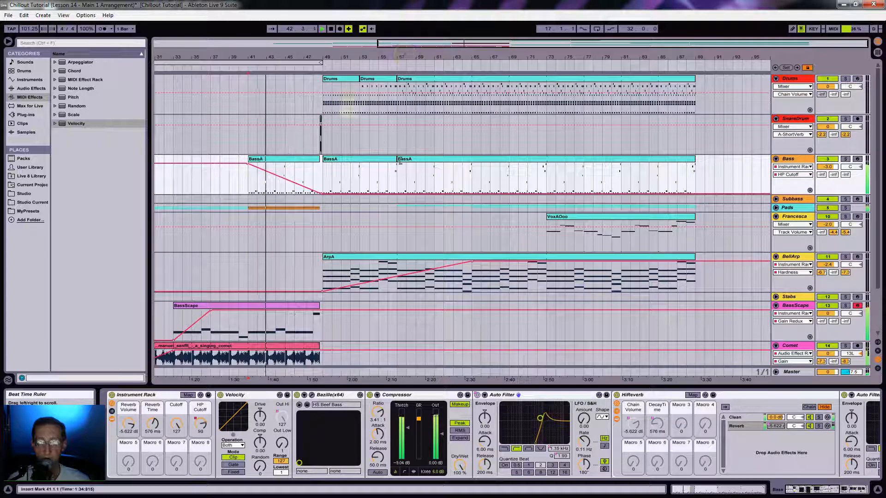
{"action": "key", "text": "Tab"}
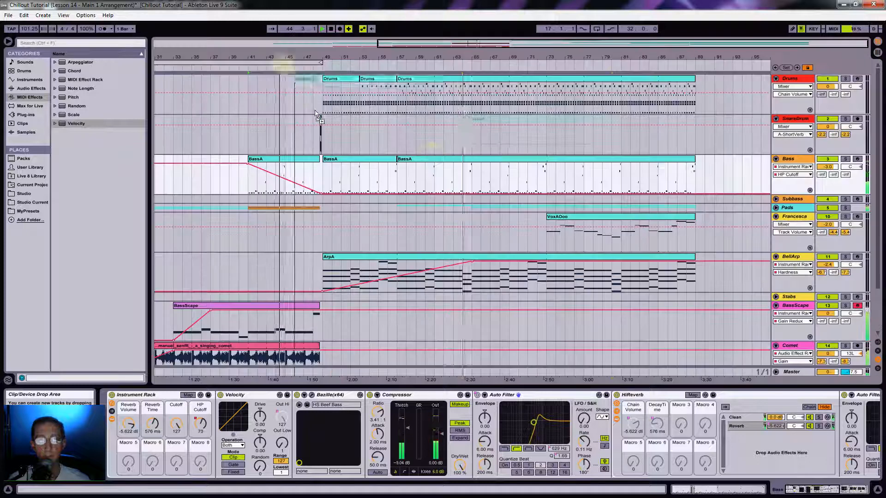
{"action": "key", "text": "Tab"}
{"action": "left_click_drag", "start_coordinate": [543, 160], "coordinate": [324, 206]}
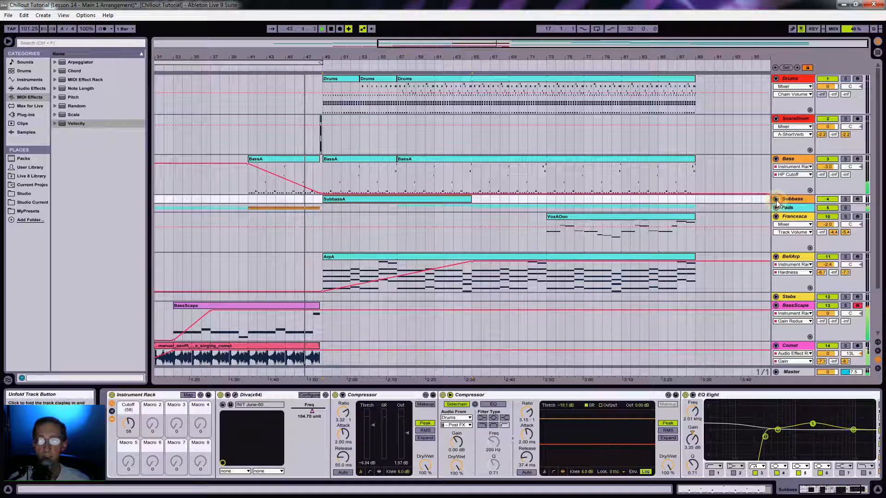
{"action": "left_click", "coordinate": [777, 200]}
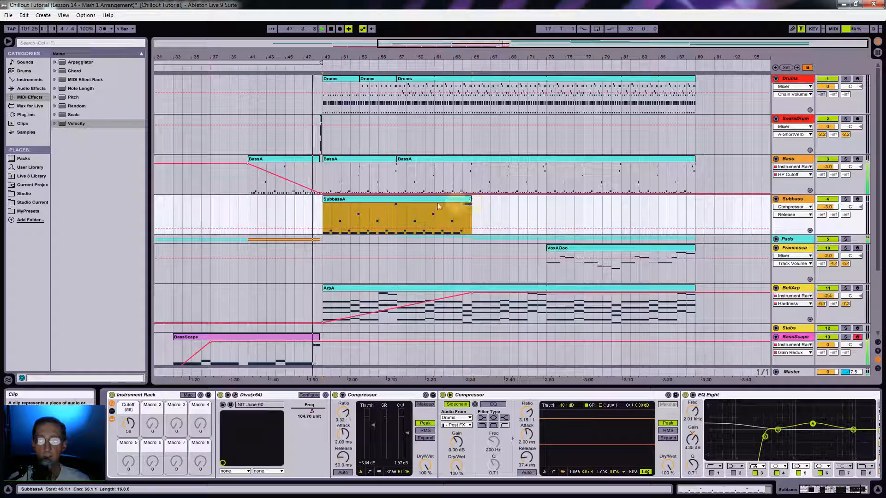
Step: Move the SubbassA clip to bar 57, extend it to span bars 49 to 89, and save the project
{"action": "left_click_drag", "start_coordinate": [406, 202], "coordinate": [480, 203]}
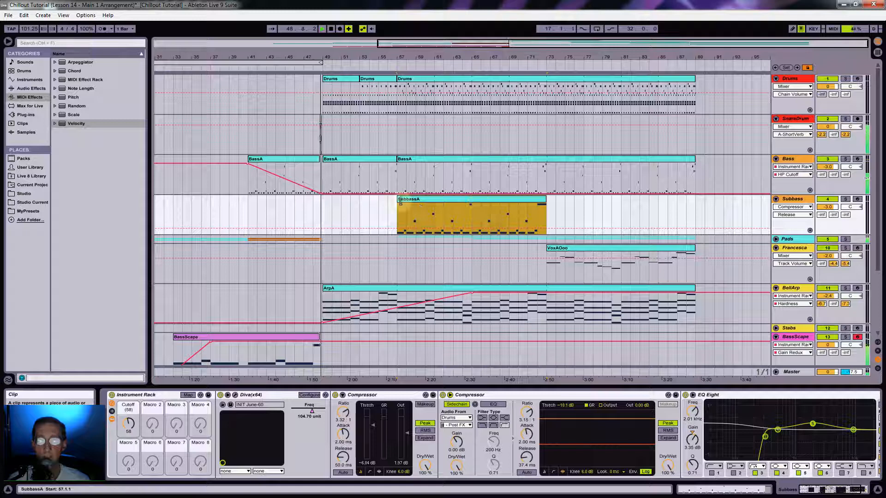
{"action": "left_click_drag", "start_coordinate": [399, 202], "coordinate": [323, 203]}
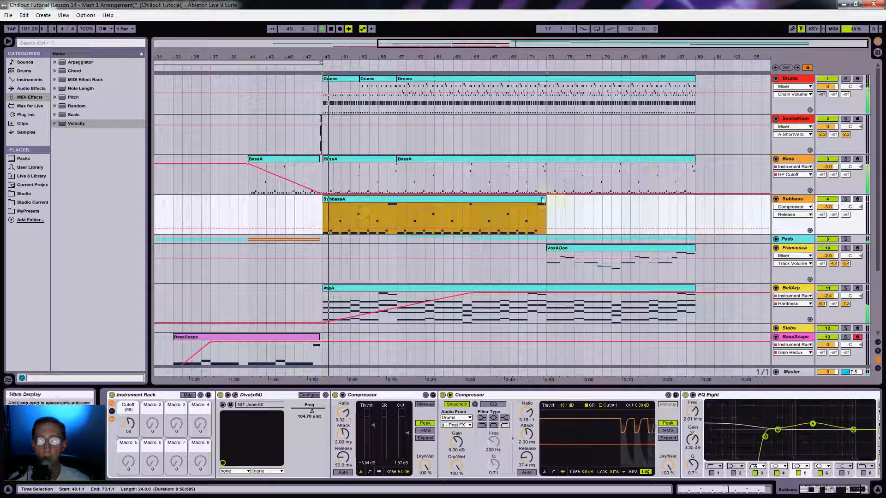
{"action": "left_click_drag", "start_coordinate": [546, 198], "coordinate": [696, 205]}
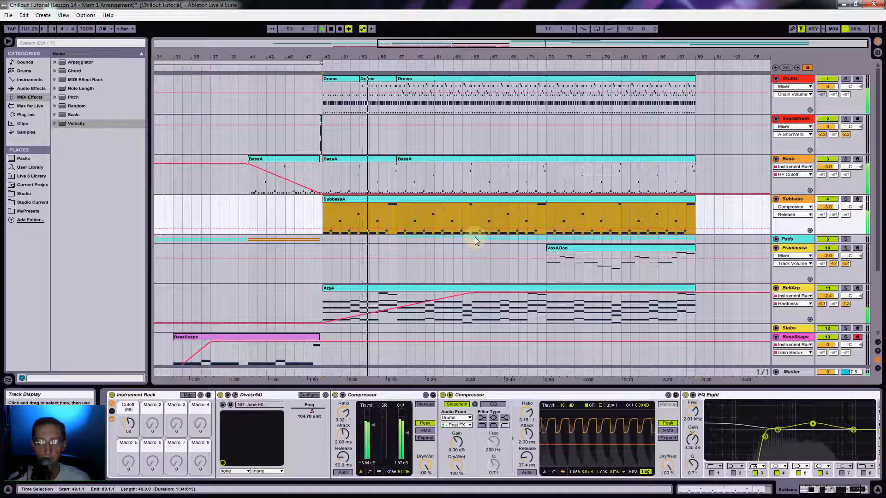
{"action": "key", "text": "ctrl+s"}
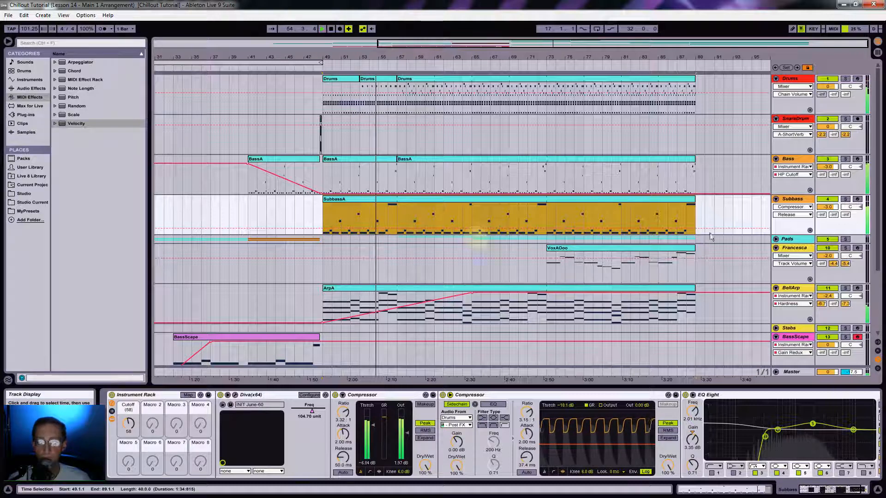
Step: Draw a short HP Cutoff automation peak on the Bass track just before bar 57 and play it from bar 55
{"action": "left_click", "coordinate": [792, 203]}
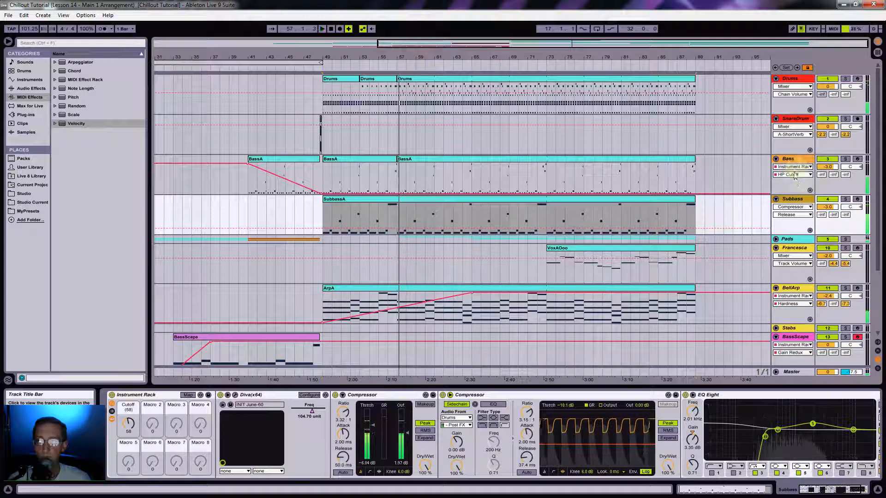
{"action": "left_click", "coordinate": [790, 161]}
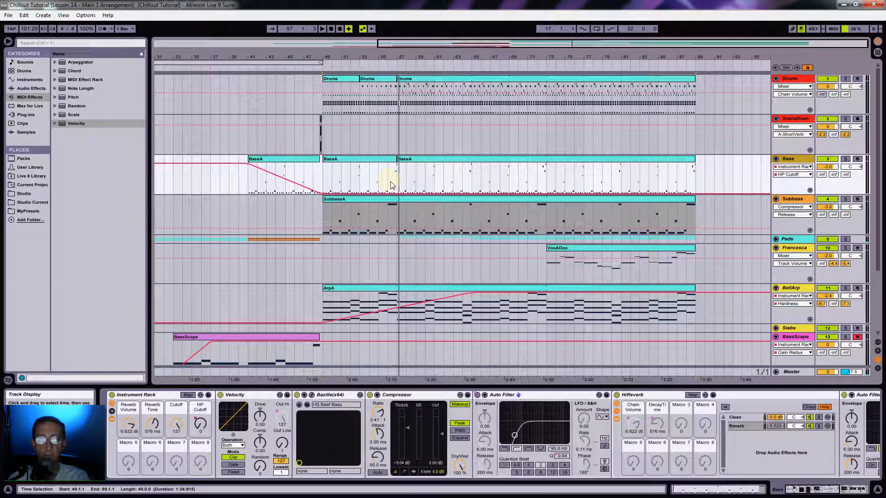
{"action": "mouse_move", "coordinate": [396, 57]}
{"action": "left_mouse_down"}
{"action": "mouse_move", "coordinate": [388, 92]}
{"action": "mouse_move", "coordinate": [389, 55]}
{"action": "left_mouse_up"}
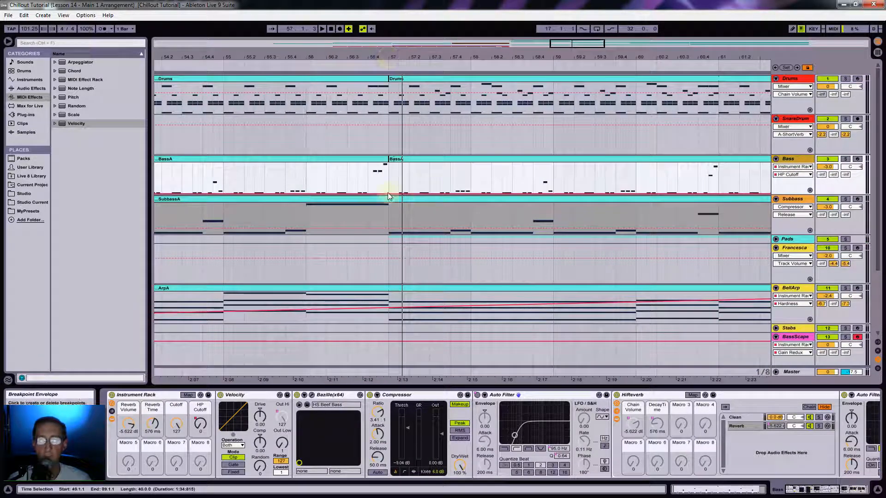
{"action": "left_click", "coordinate": [371, 198]}
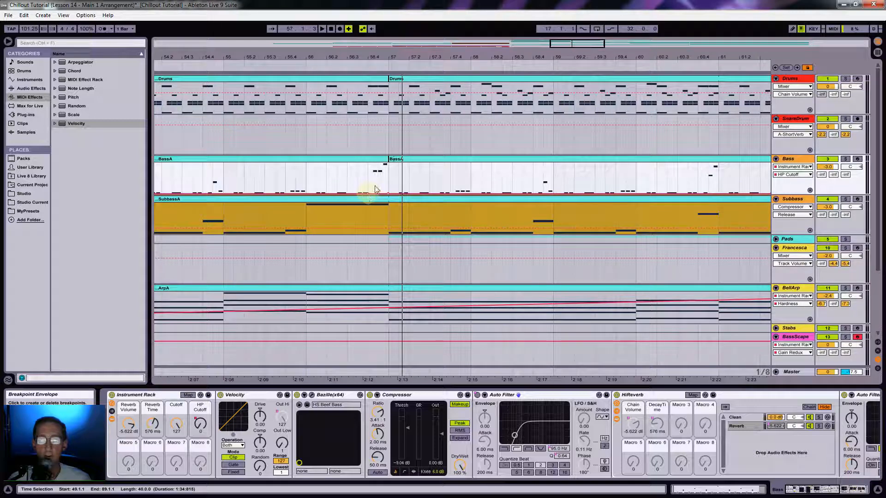
{"action": "left_click", "coordinate": [377, 193]}
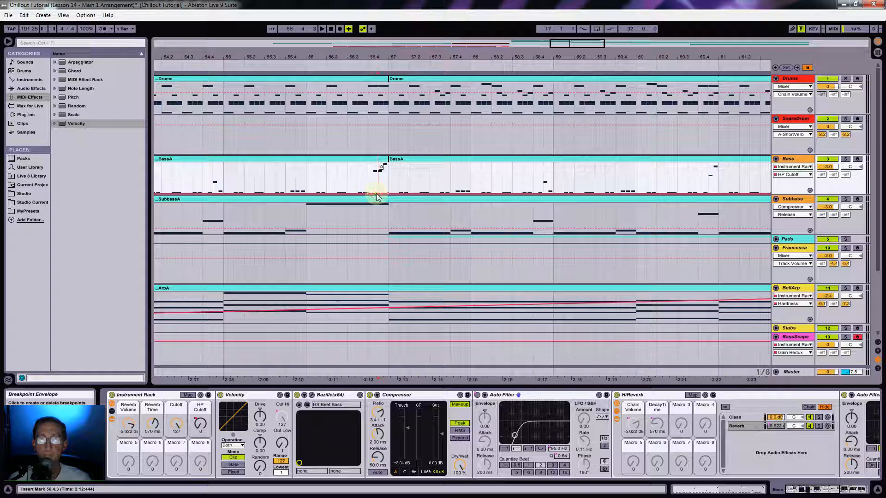
{"action": "left_click_drag", "start_coordinate": [377, 197], "coordinate": [380, 172]}
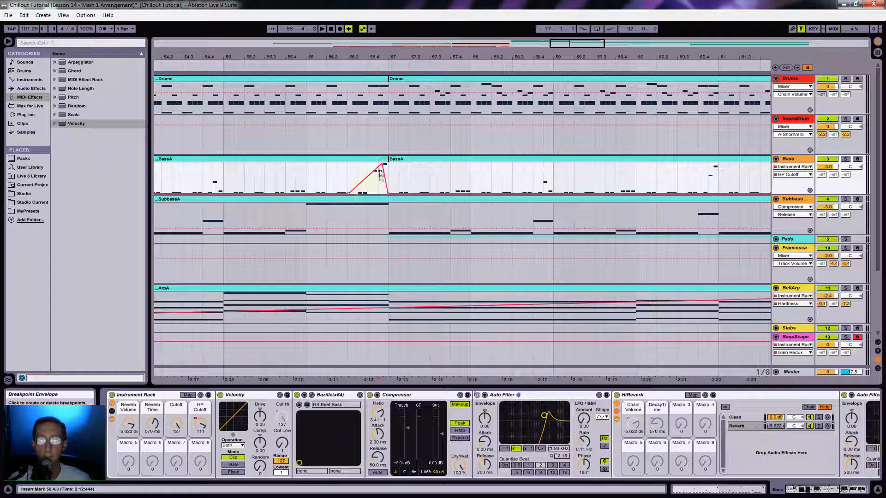
{"action": "left_click", "coordinate": [226, 183]}
{"action": "key", "text": "space"}
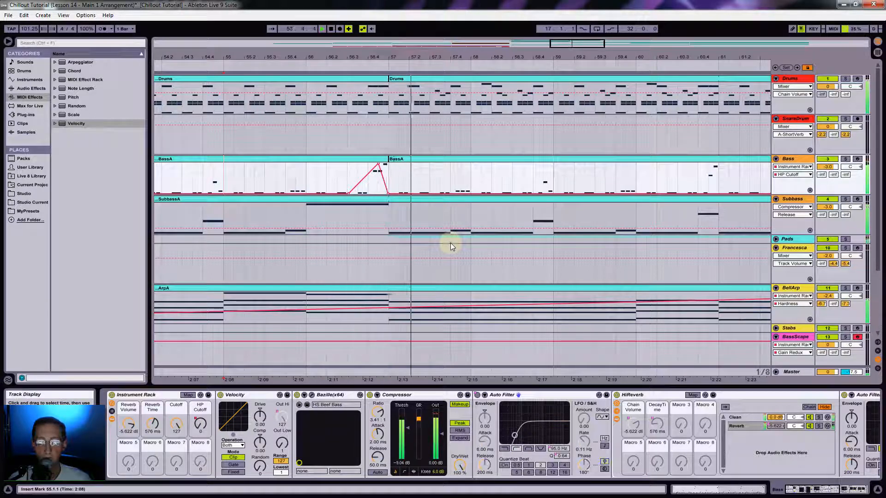
Step: Draw a matching HP Cutoff automation peak on the Bass track just before bar 73, dropping back to minimum at the bar
{"action": "left_click_drag", "start_coordinate": [434, 42], "coordinate": [430, 58]}
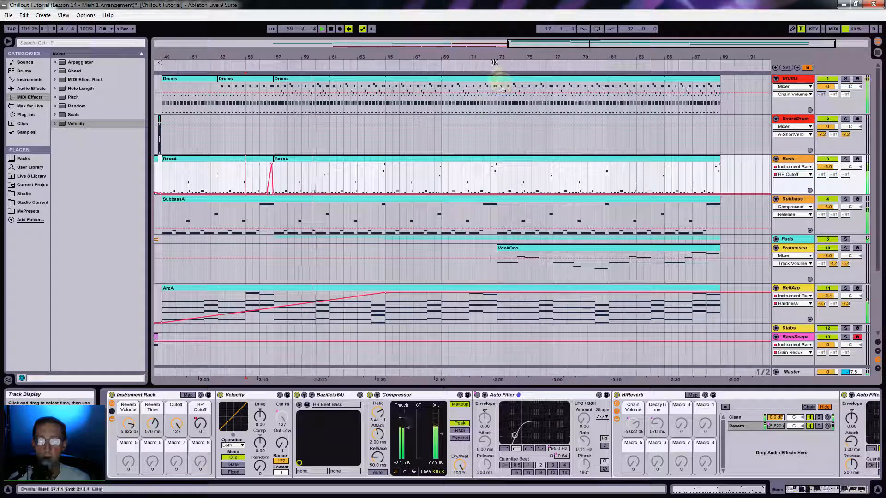
{"action": "left_click_drag", "start_coordinate": [496, 55], "coordinate": [494, 56]}
{"action": "left_click", "coordinate": [512, 197]}
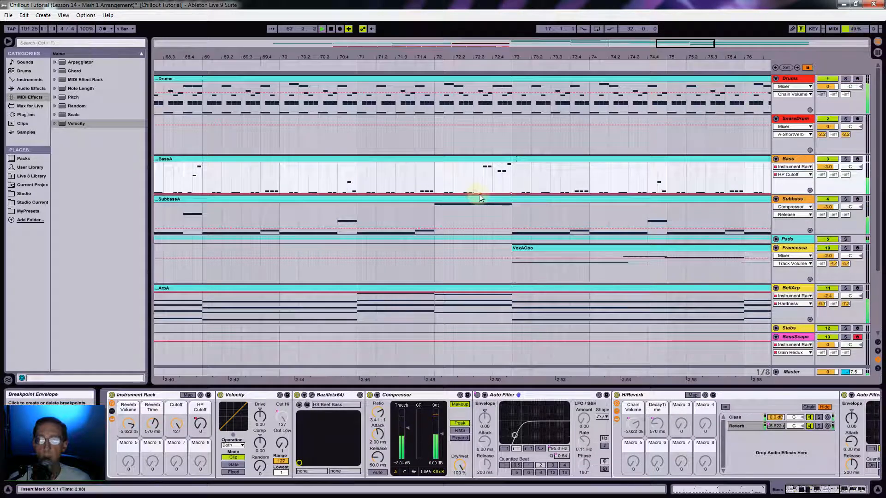
{"action": "left_click_drag", "start_coordinate": [479, 194], "coordinate": [503, 167]}
{"action": "left_click_drag", "start_coordinate": [530, 55], "coordinate": [529, 56]}
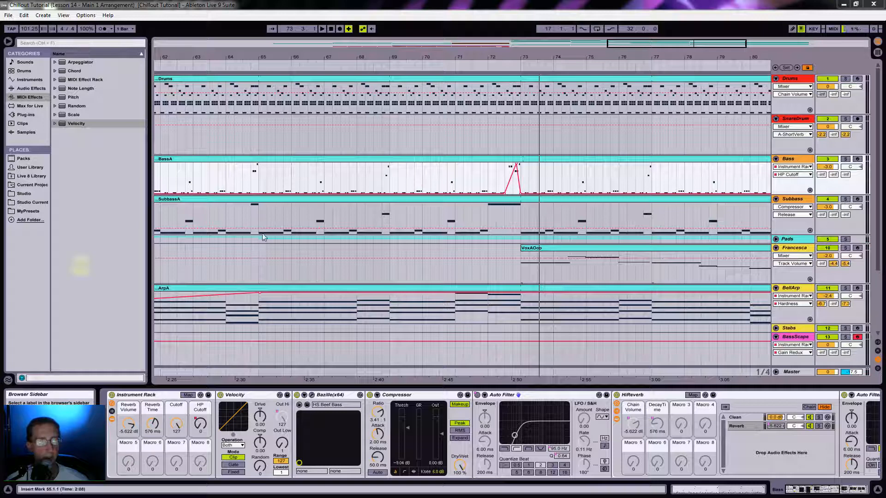
{"action": "mouse_move", "coordinate": [527, 56]}
{"action": "left_mouse_down"}
{"action": "mouse_move", "coordinate": [638, 52]}
{"action": "mouse_move", "coordinate": [541, 53]}
{"action": "left_mouse_up"}
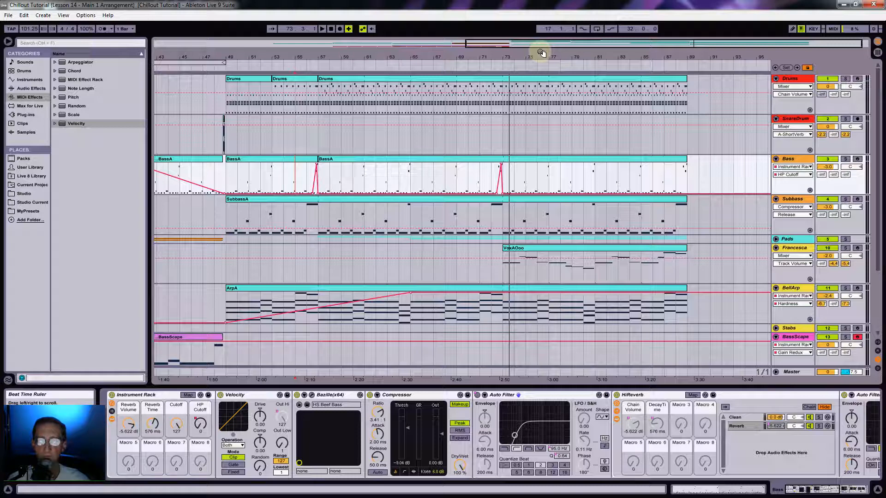